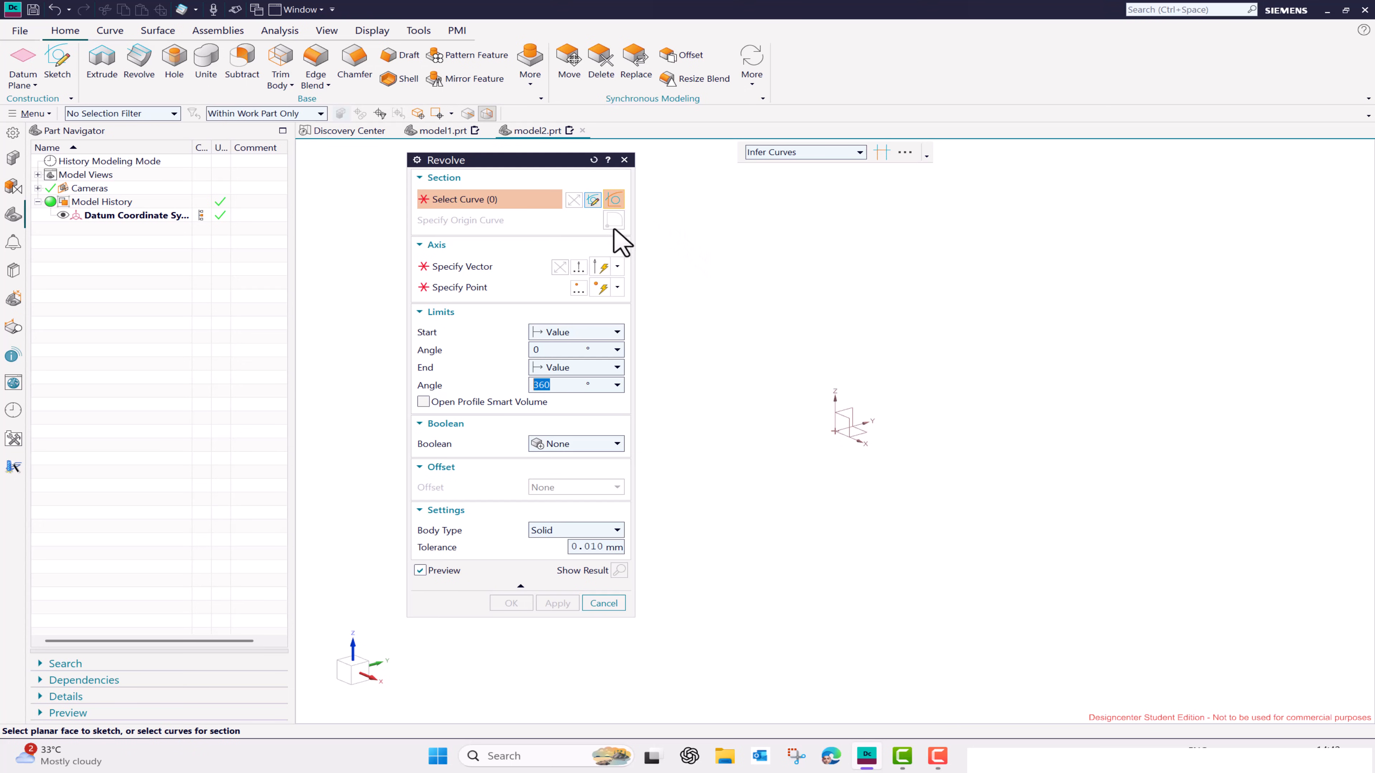
- Start a section sketch for the revolve on the Right principal plane
click(593, 201)
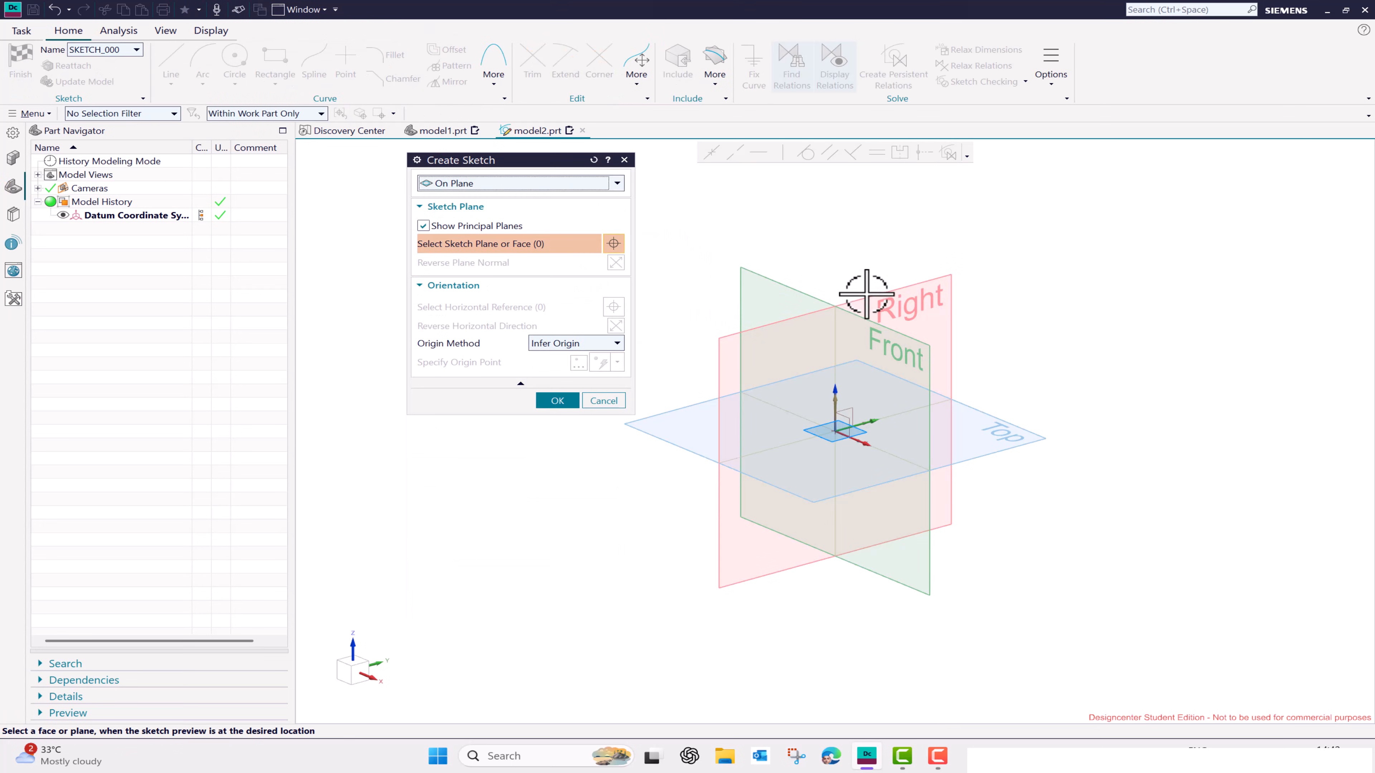
click(868, 296)
click(563, 399)
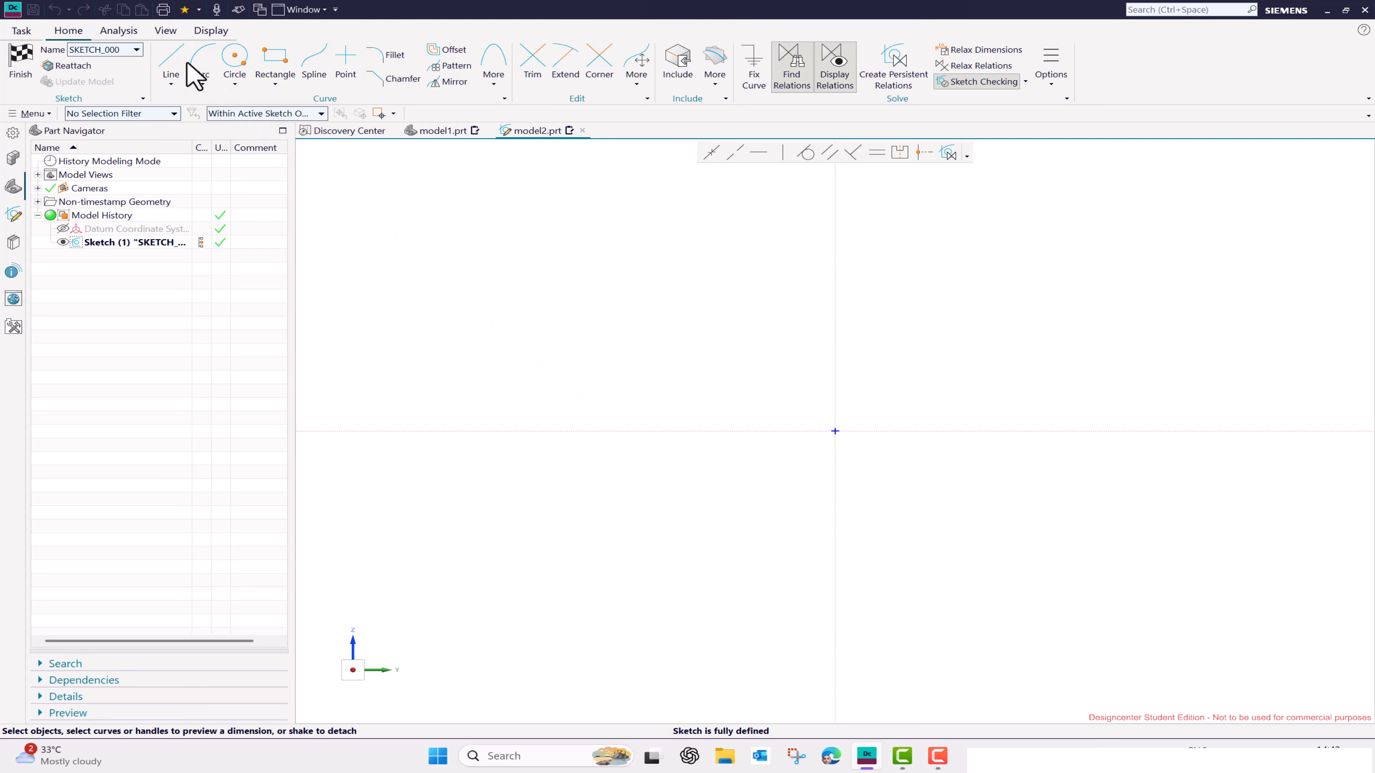
- Draw a closed ten-line stepped profile about 345 mm high and 260 mm wide, about 125 mm beside the vertical axis, with its base on the horizontal axis
click(171, 60)
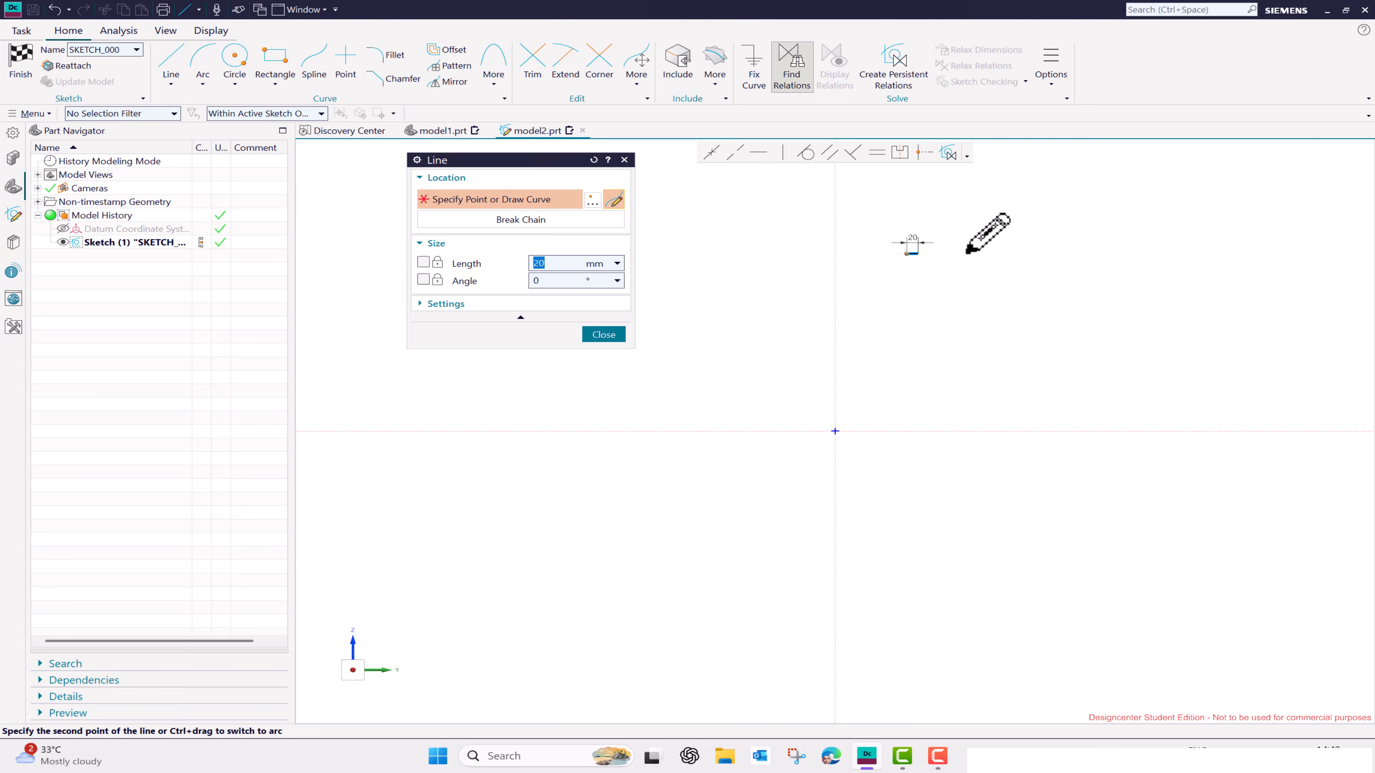
click(995, 252)
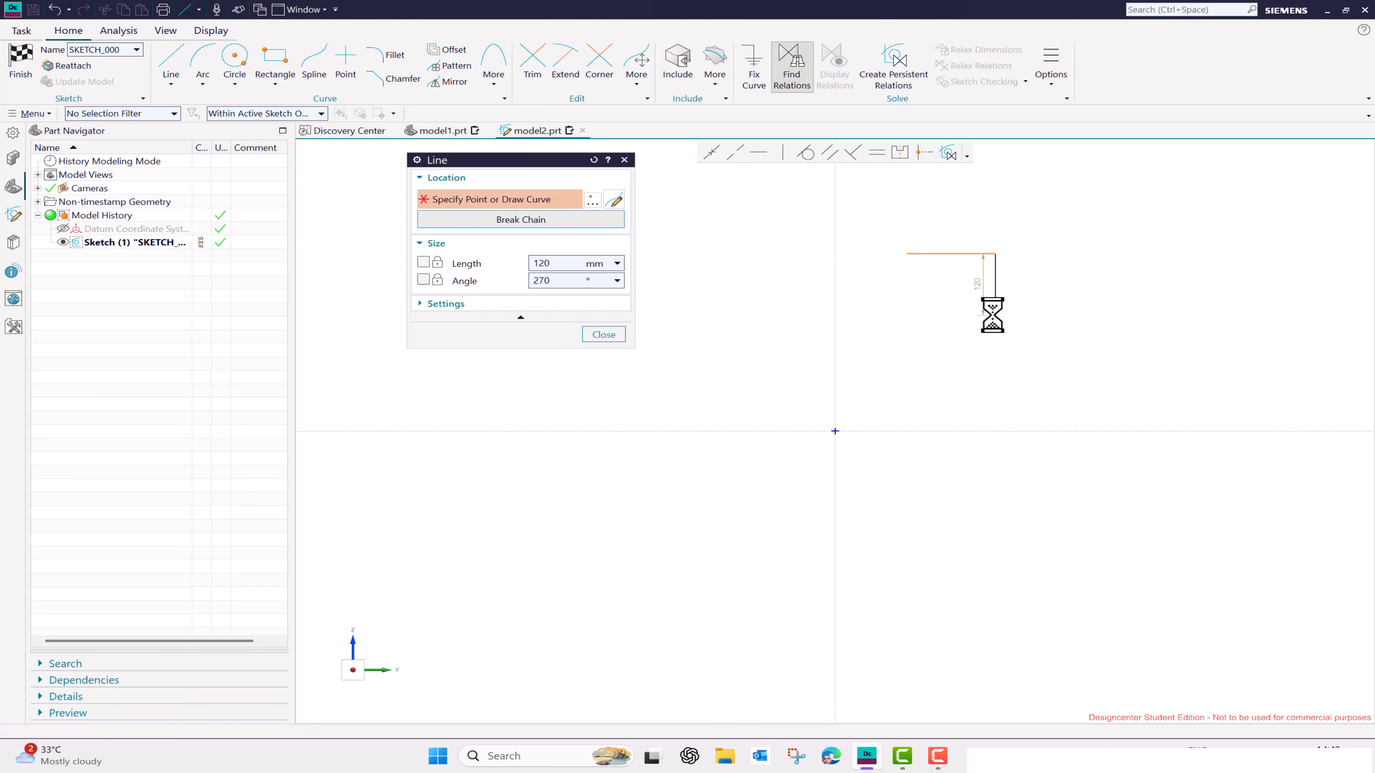
click(995, 314)
click(1055, 314)
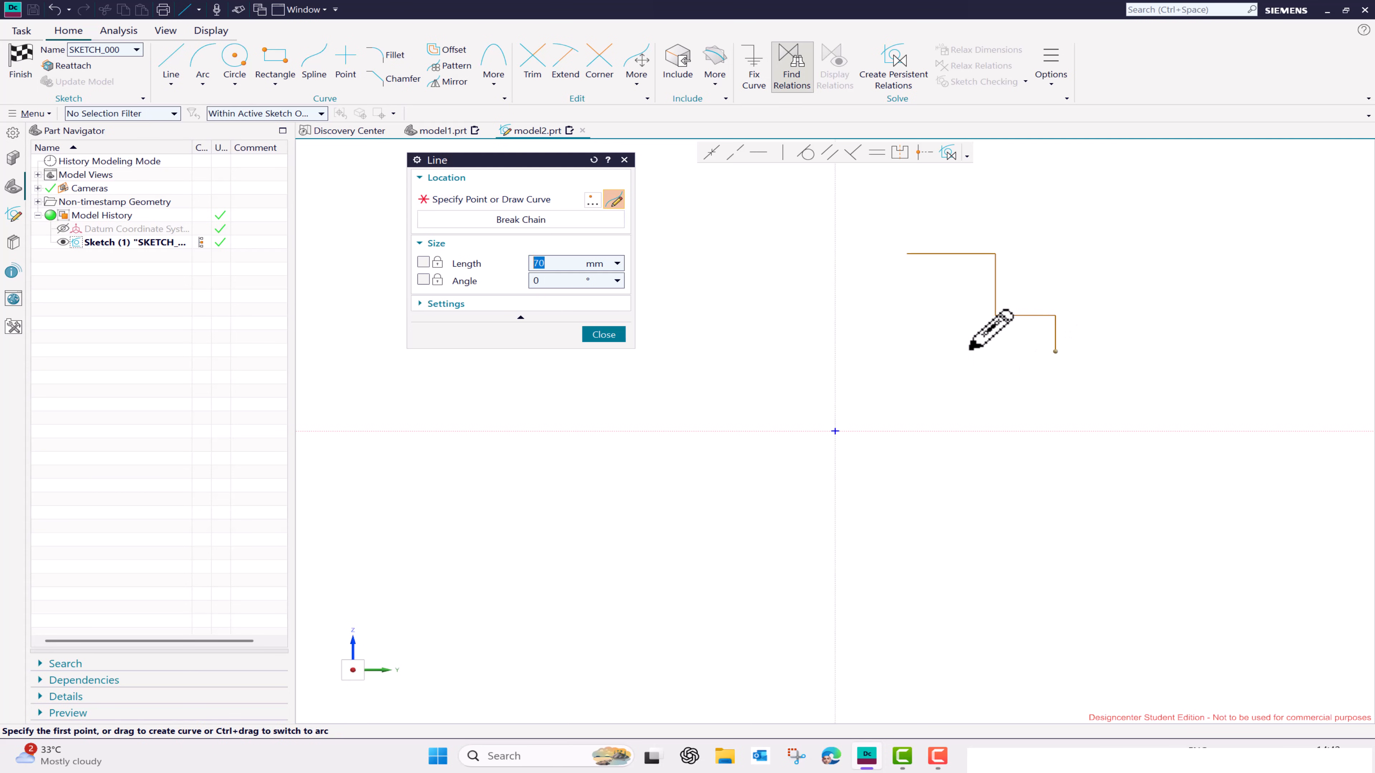
click(1055, 351)
click(968, 382)
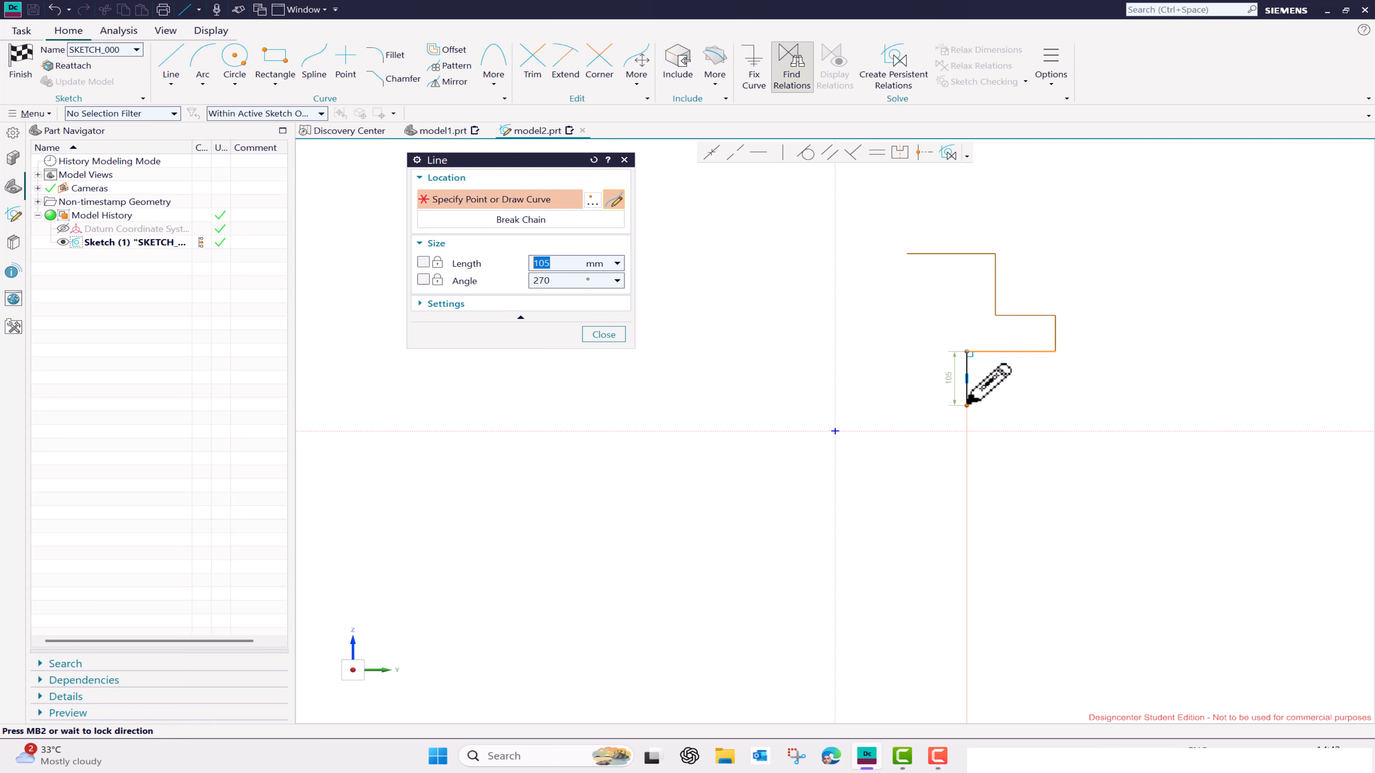
click(967, 404)
click(1023, 404)
click(1023, 431)
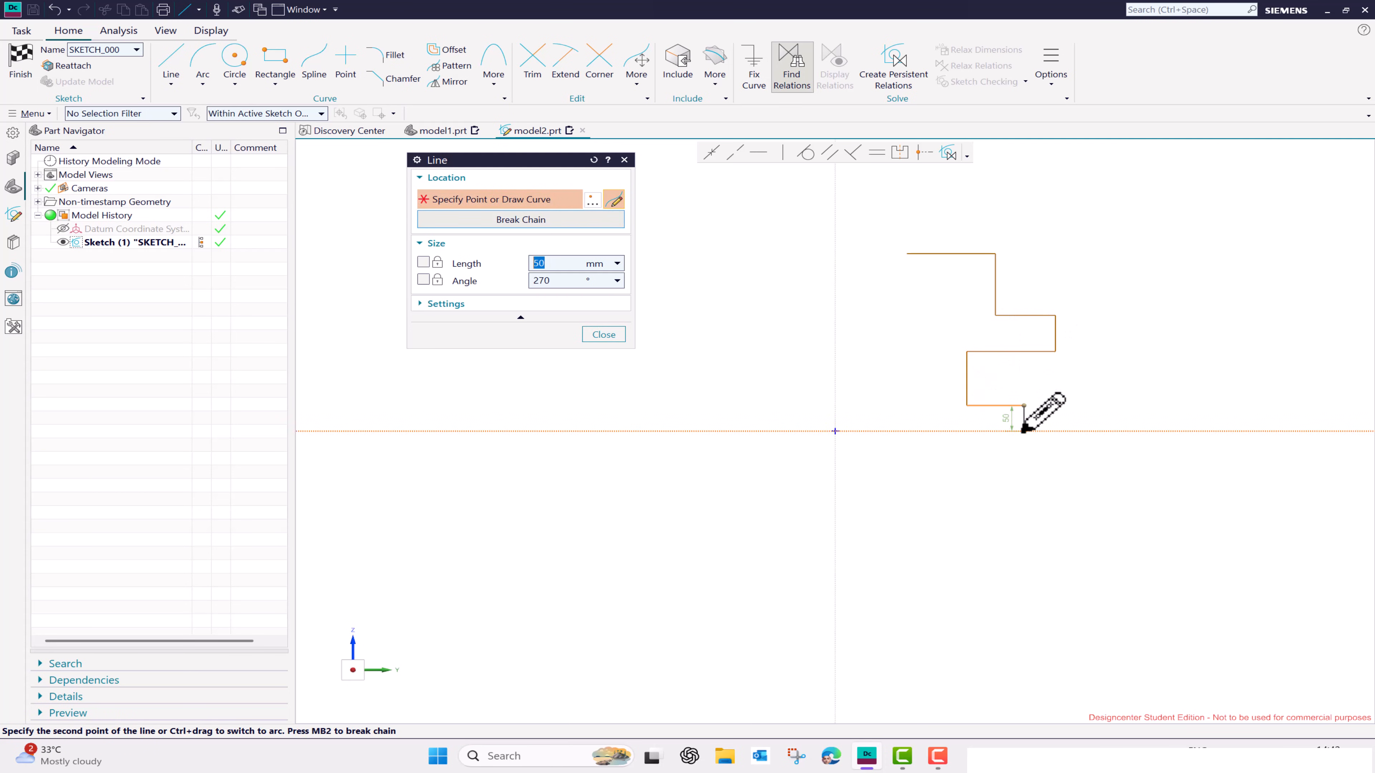
click(907, 431)
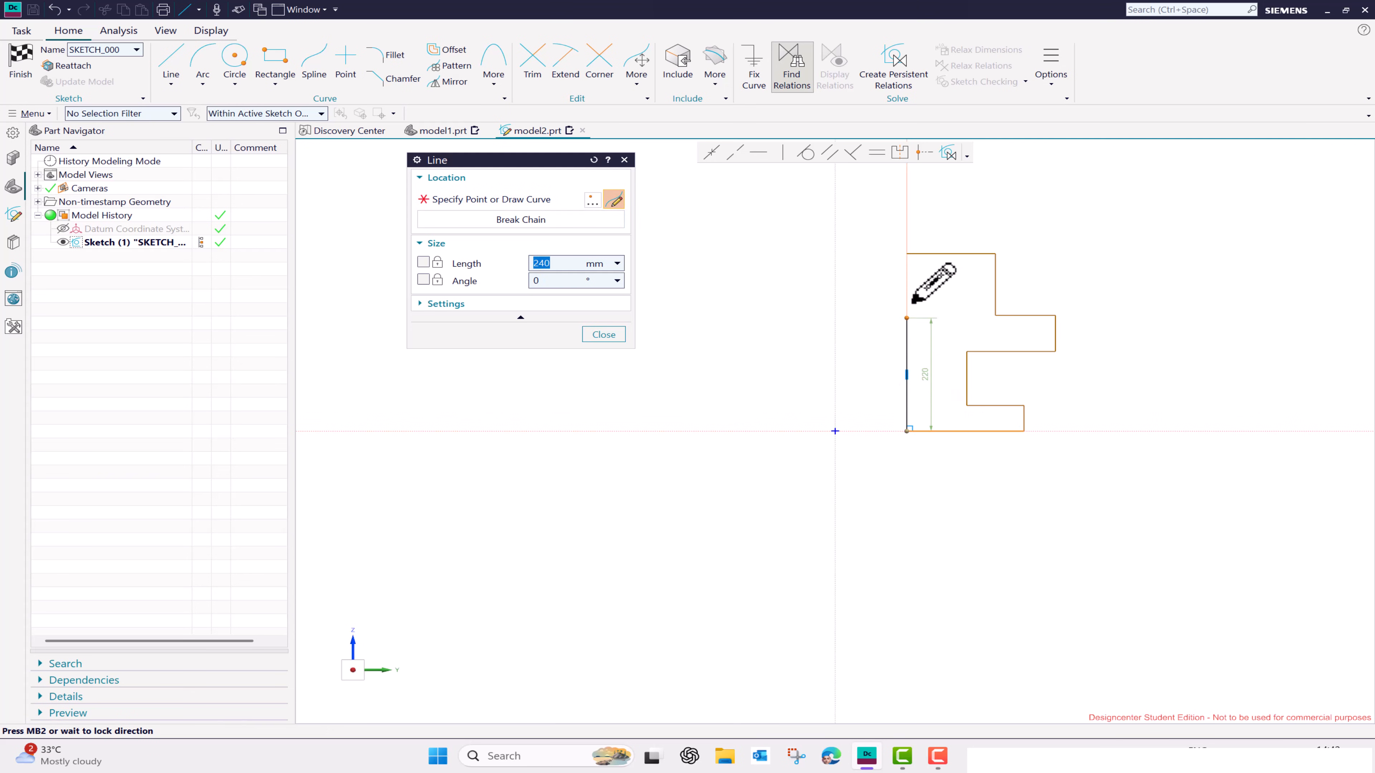
click(909, 253)
key(Escape)
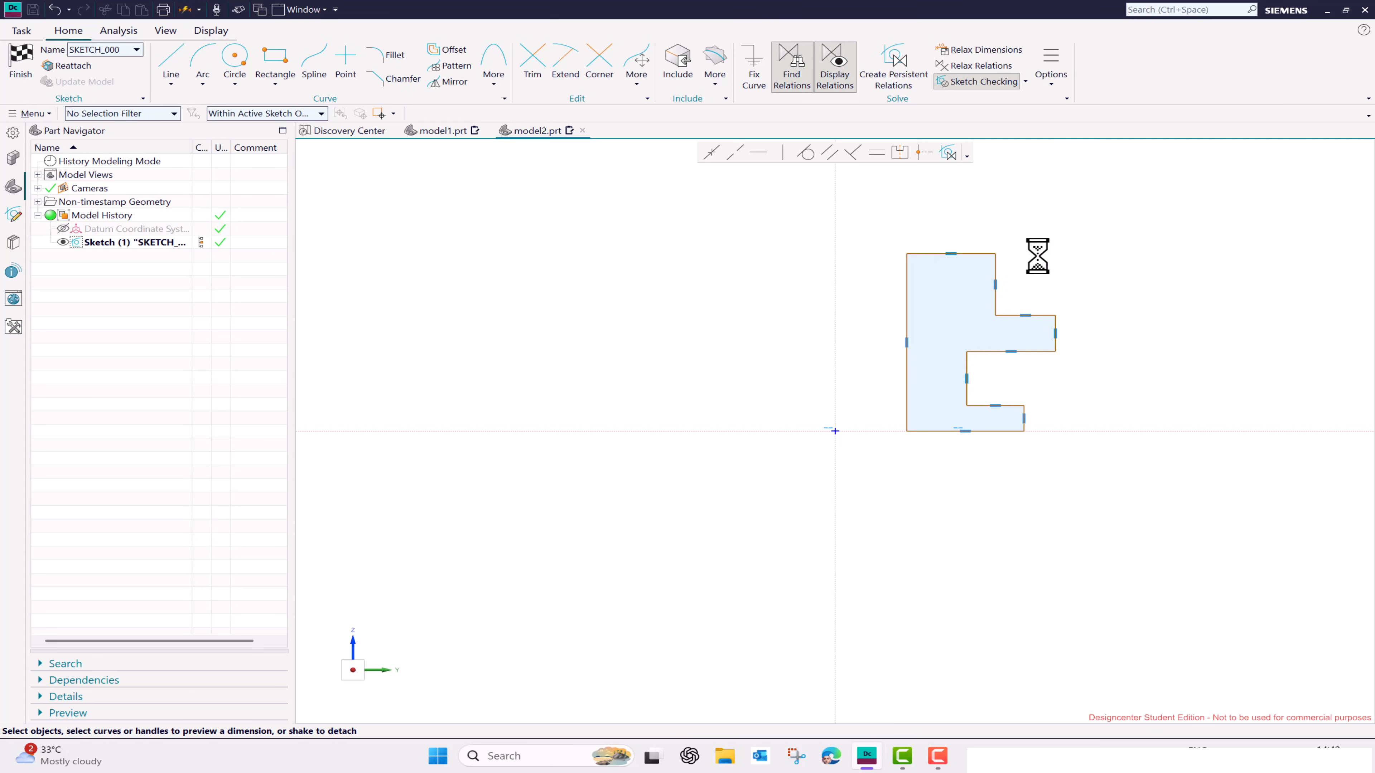
- Dimension the profile's top edge and the vertical edge between the top and the upper flange
key(d)
click(971, 253)
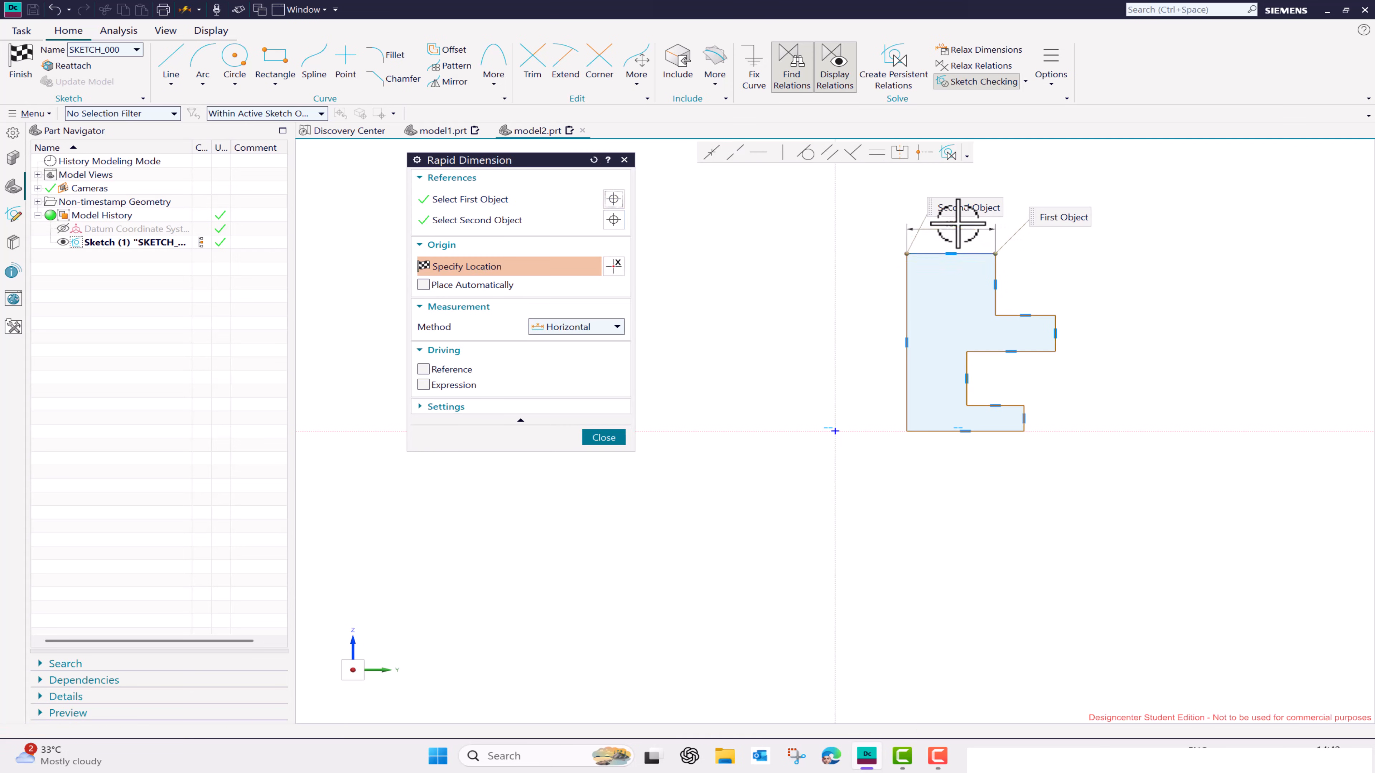
click(958, 225)
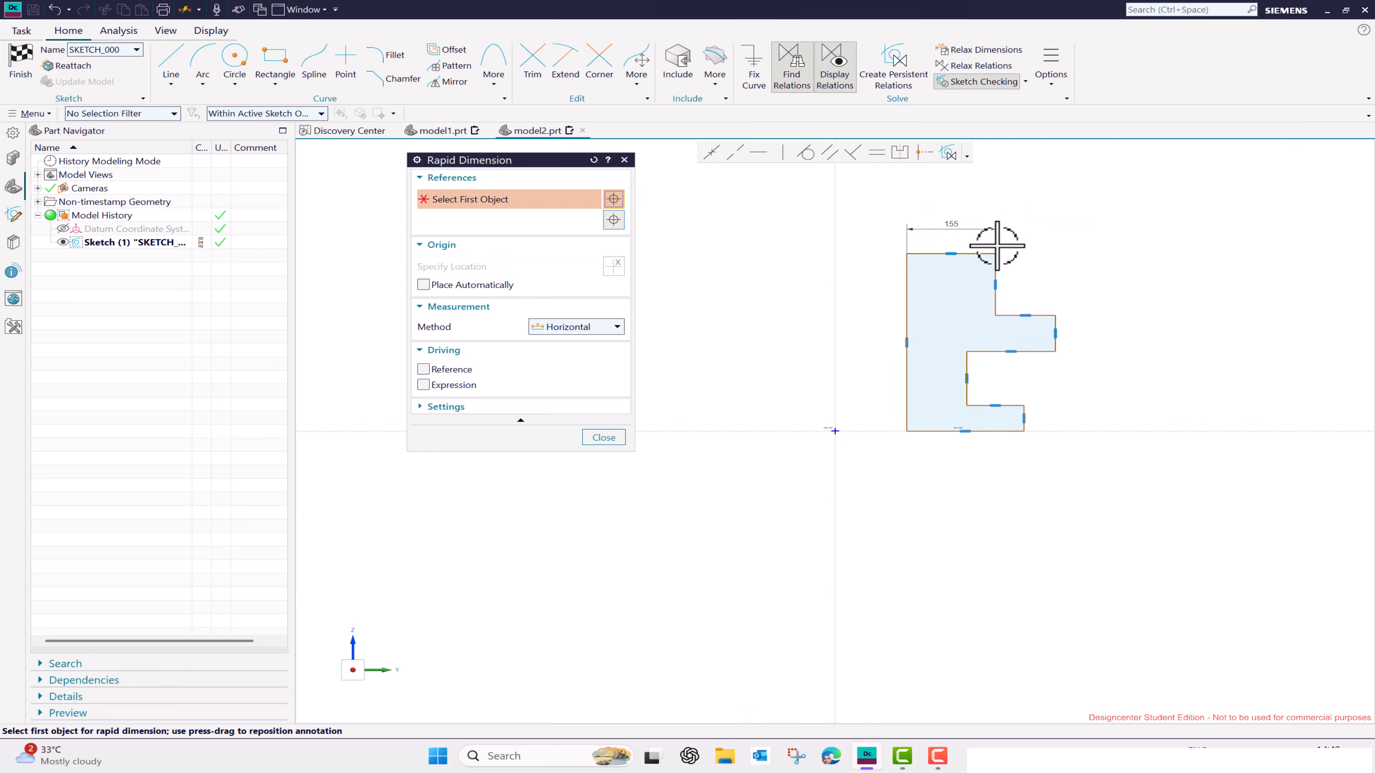
click(1020, 285)
key(Escape)
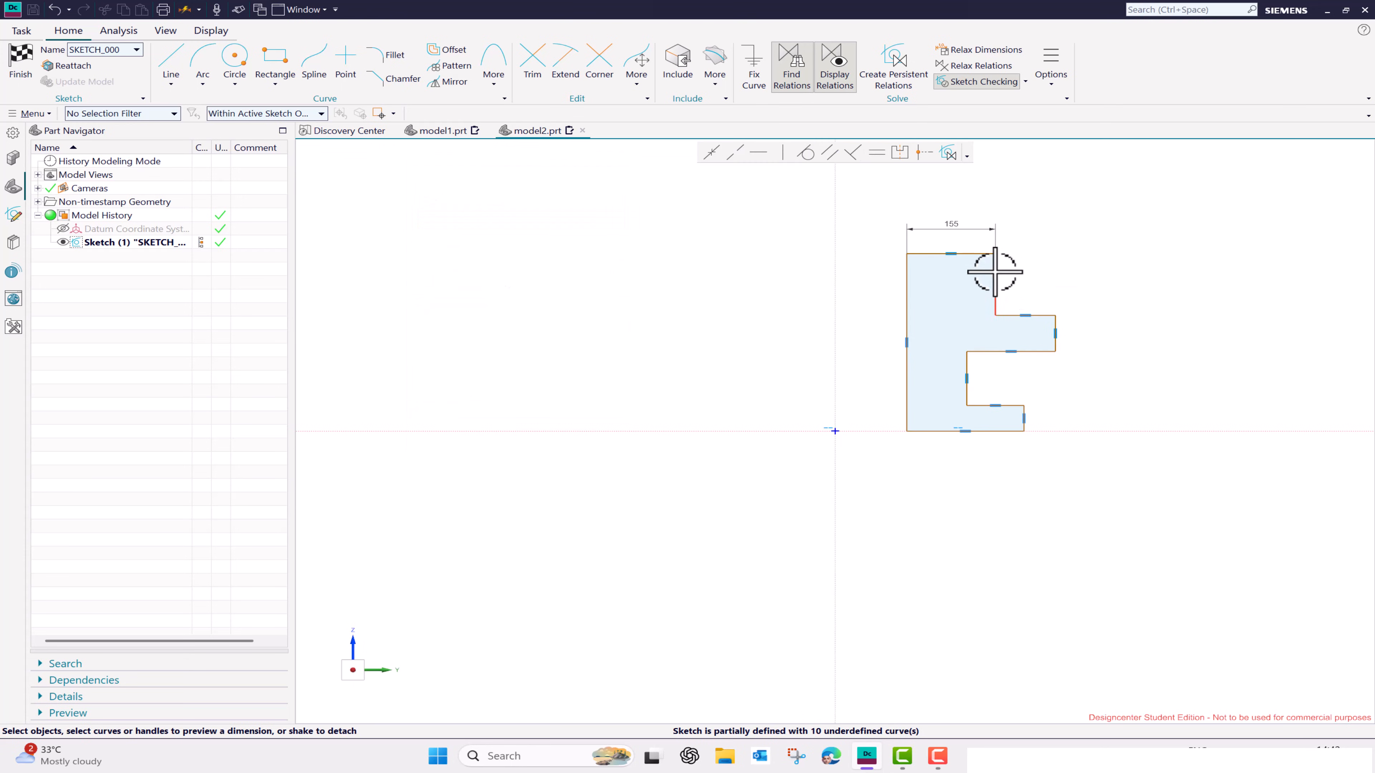
click(995, 272)
click(1018, 276)
click(1112, 293)
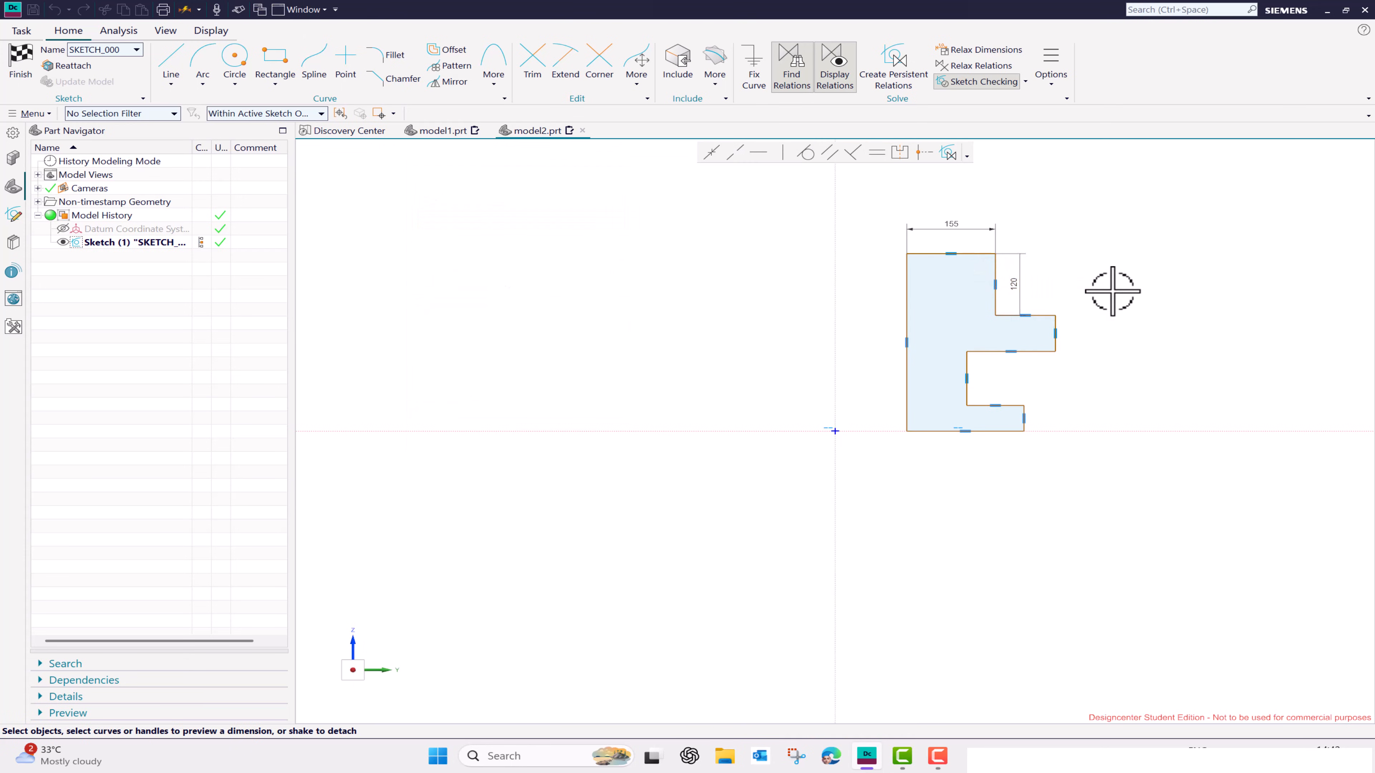
- Dimension the upper flange's outer vertical edge and its horizontal underside
click(1056, 333)
click(1079, 344)
click(1201, 352)
click(1018, 352)
click(1017, 374)
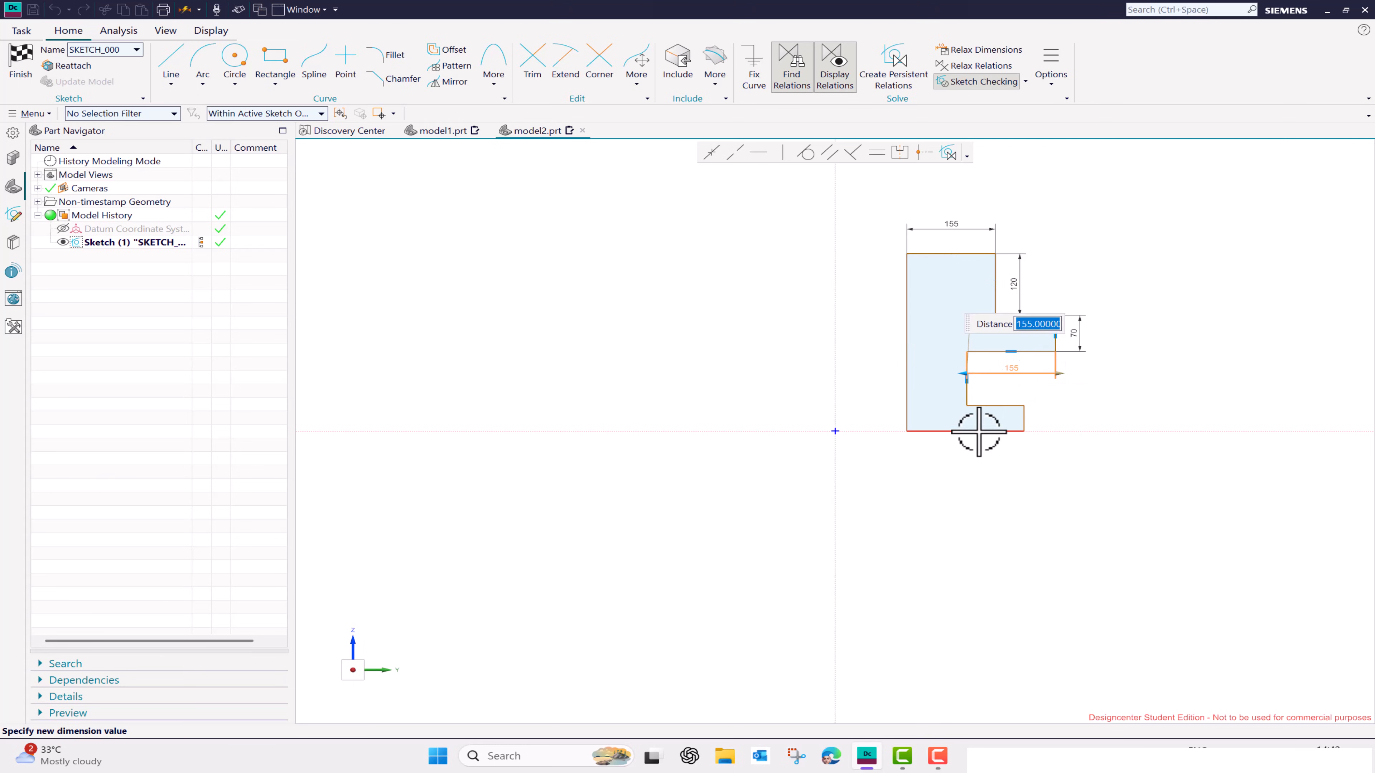
click(969, 462)
- Dimension the profile's bottom edge, the lower flange's outer vertical edge and the full-height inner edge
click(983, 432)
click(980, 453)
click(1031, 420)
scroll(1031, 422, up, 1)
click(1051, 419)
click(882, 350)
click(845, 359)
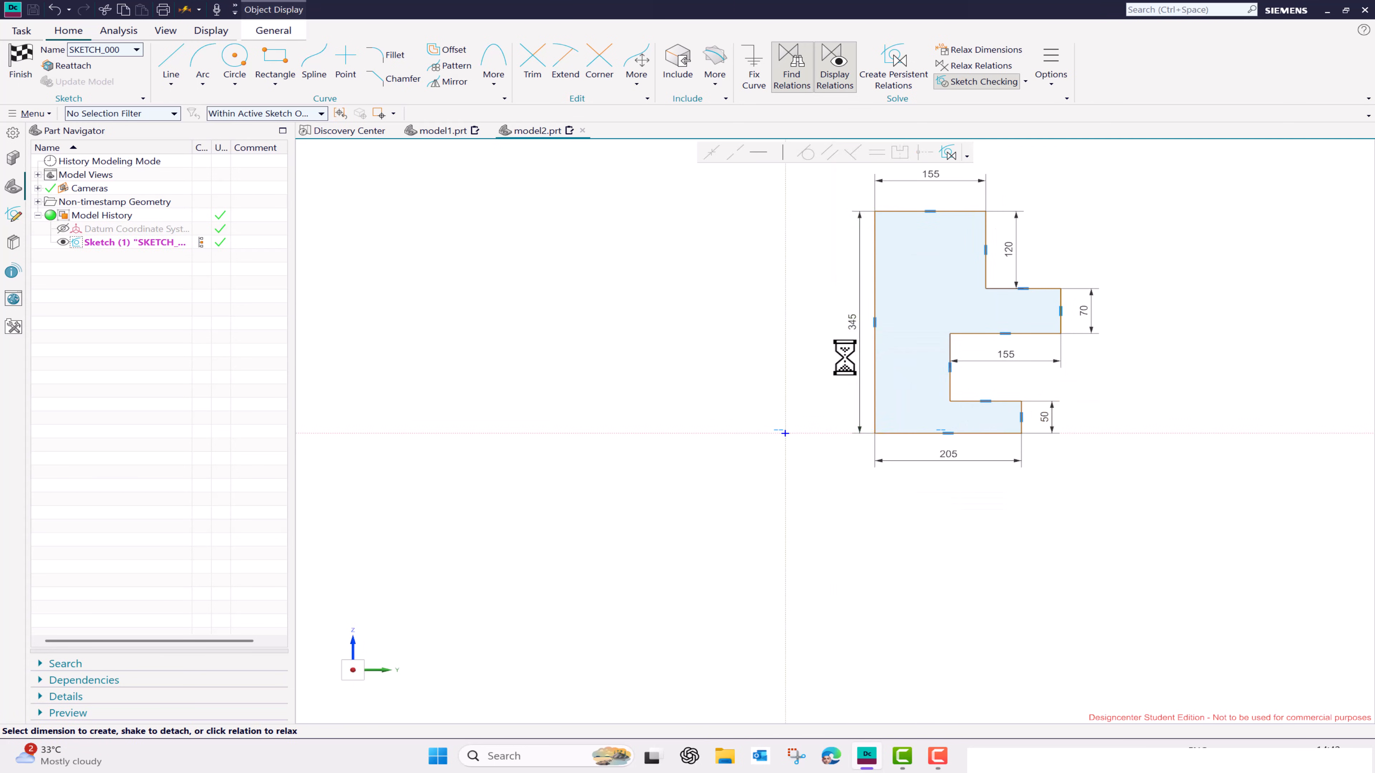
- Dimension the horizontal distance from the sketch origin to the profile's full-height inner edge
click(789, 431)
click(878, 427)
click(833, 461)
middle_click(833, 461)
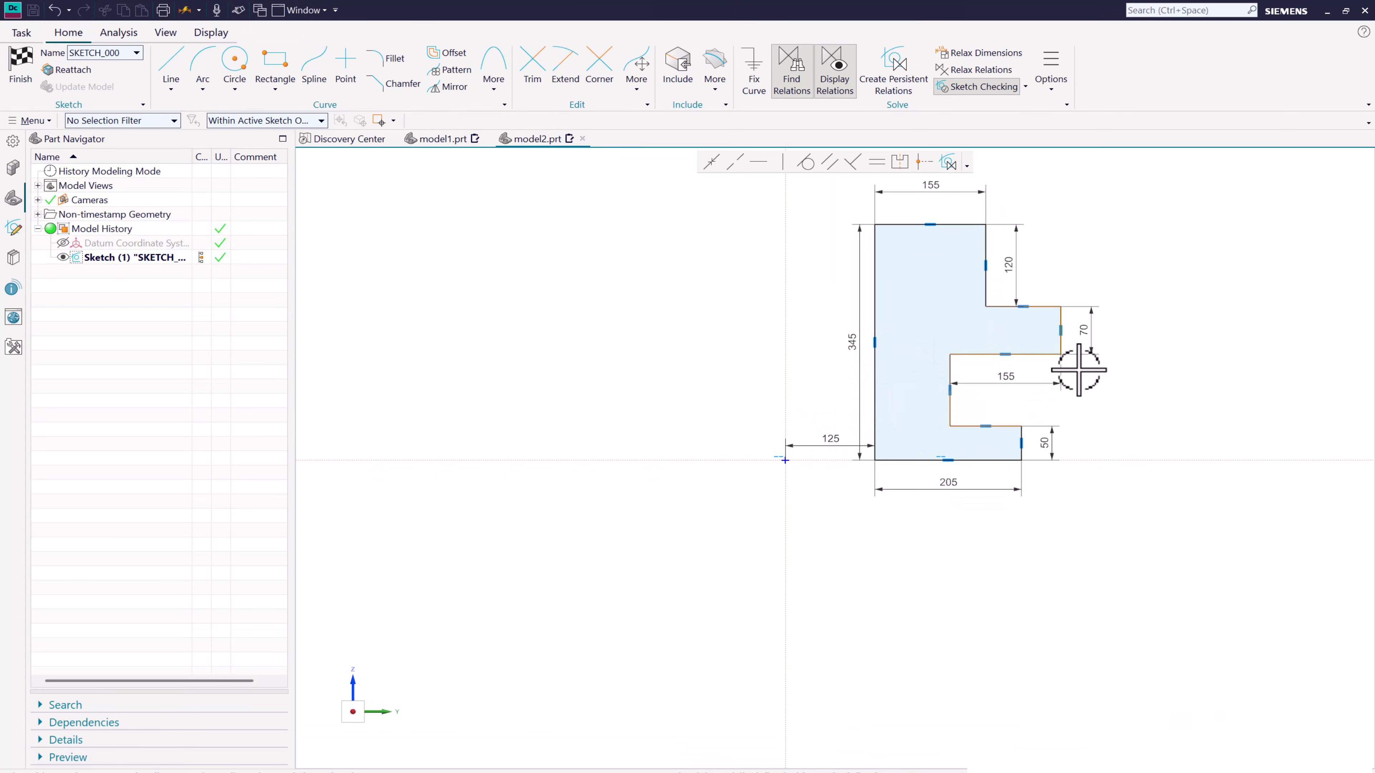
click(785, 326)
scroll(915, 287, down, 2)
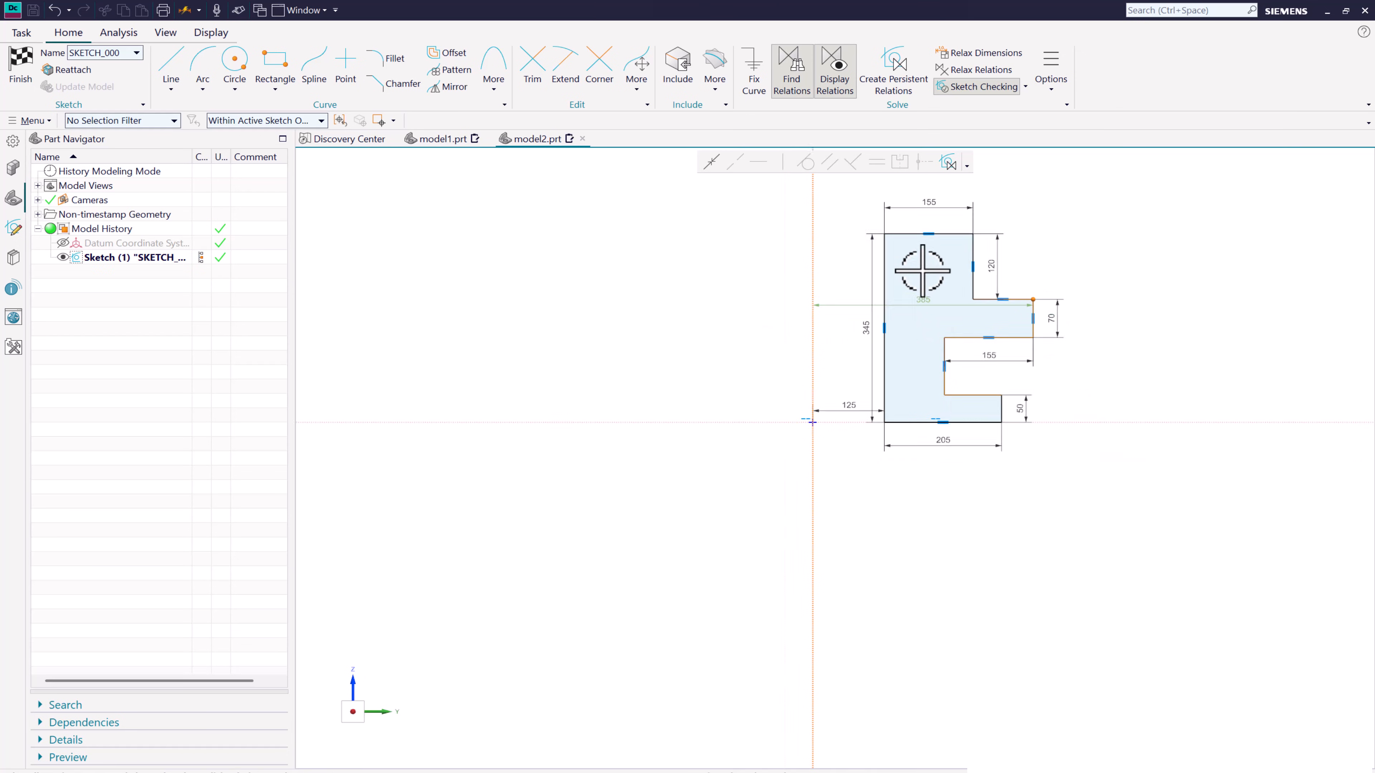
key(Escape)
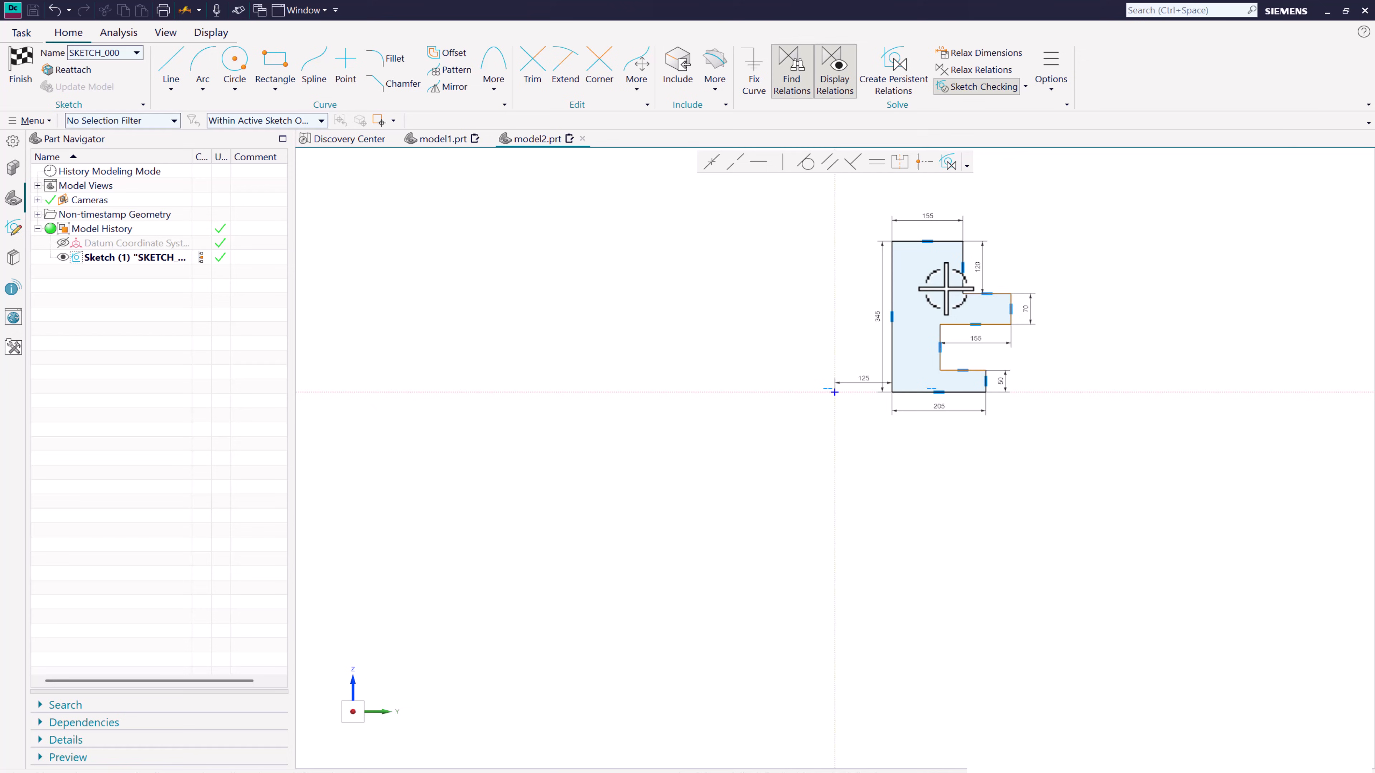
- Dimension the distance from the vertical axis to the upper flange's outer edge and place the dimension above the profile
click(1012, 300)
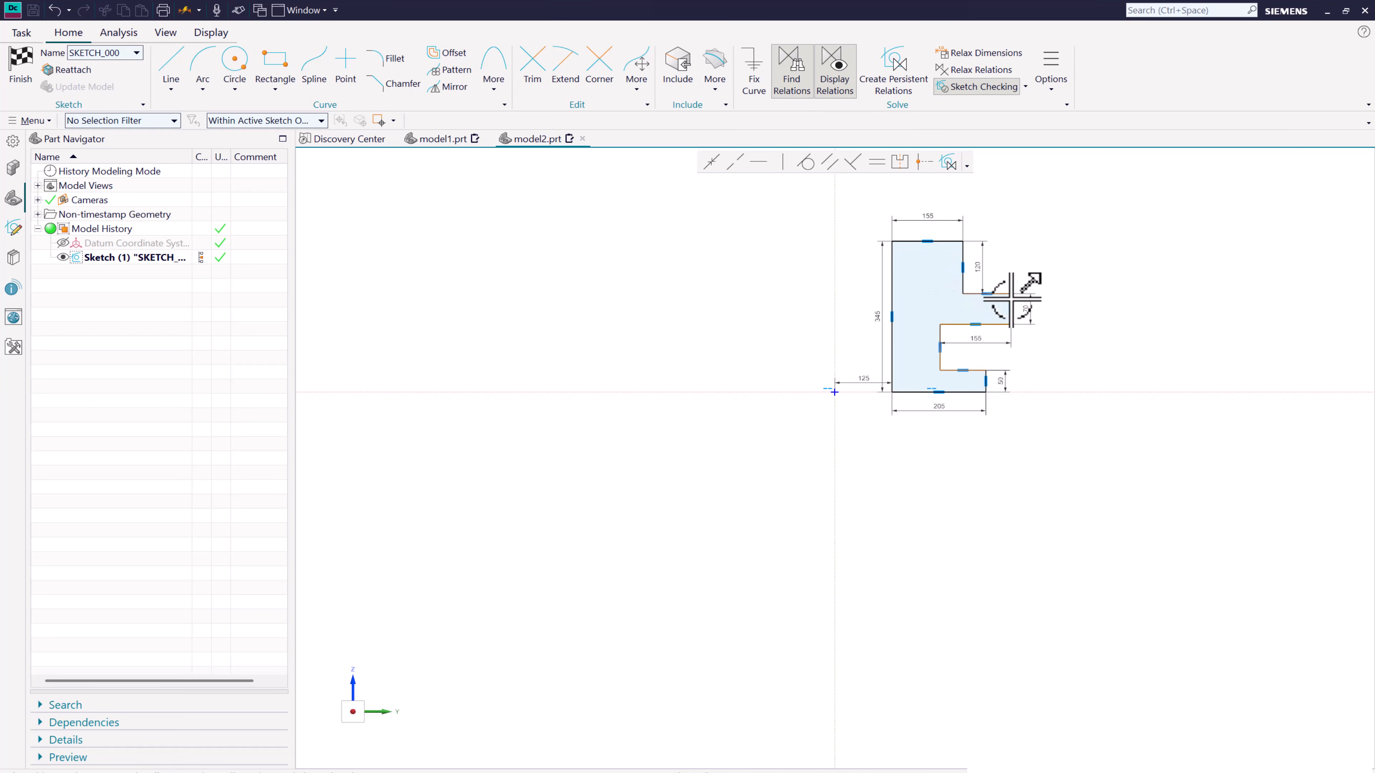
click(836, 298)
click(923, 298)
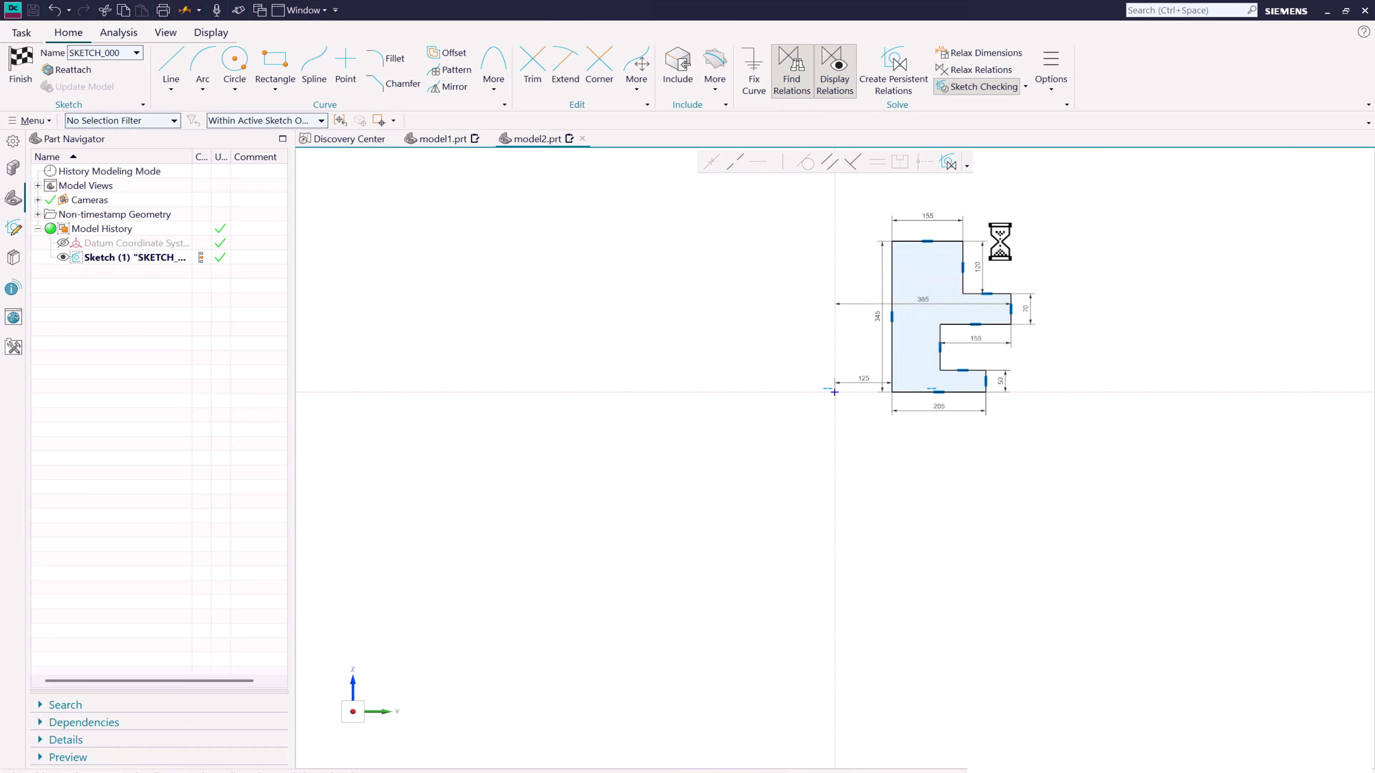
key(Return)
drag(920, 301, 921, 198)
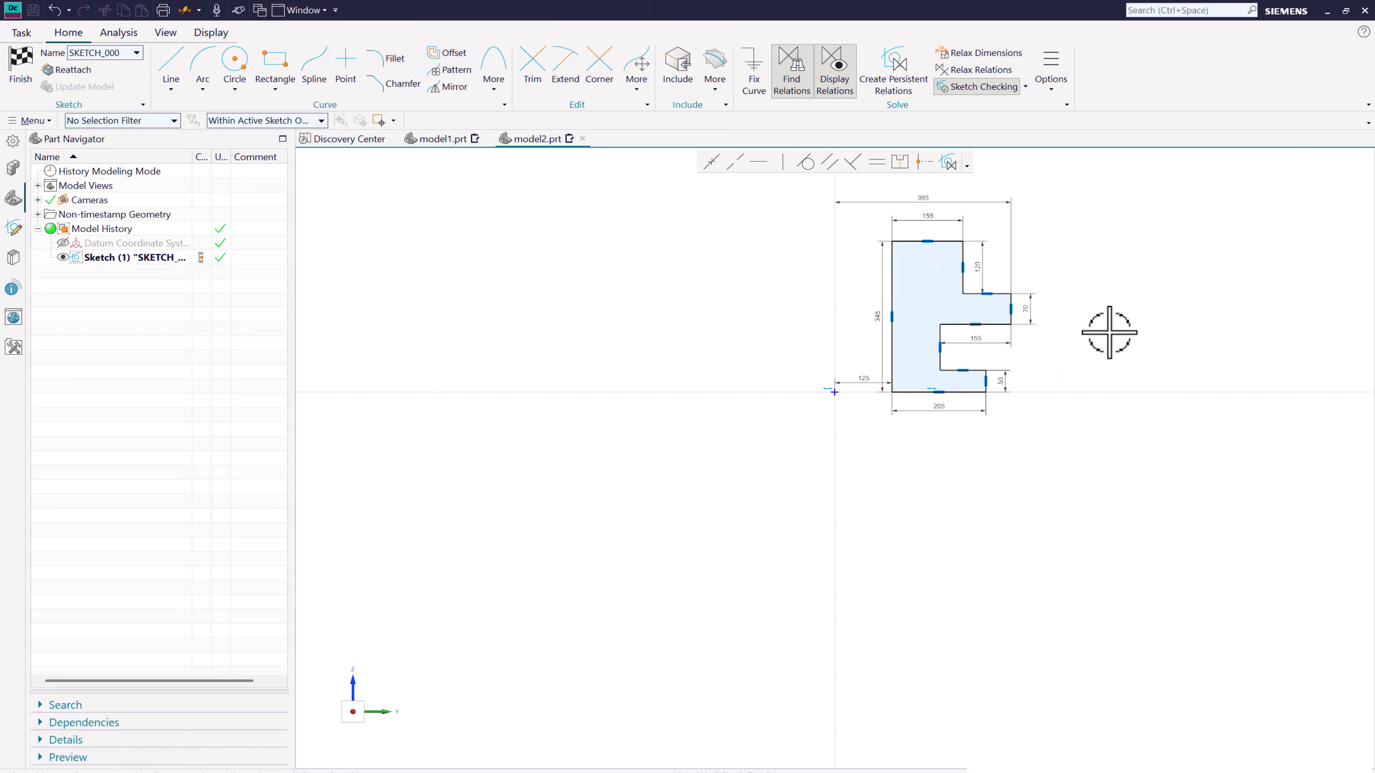
- Revolve the sketched profile 360° about the Z axis through the origin as a solid body
scroll(893, 208, up, 2)
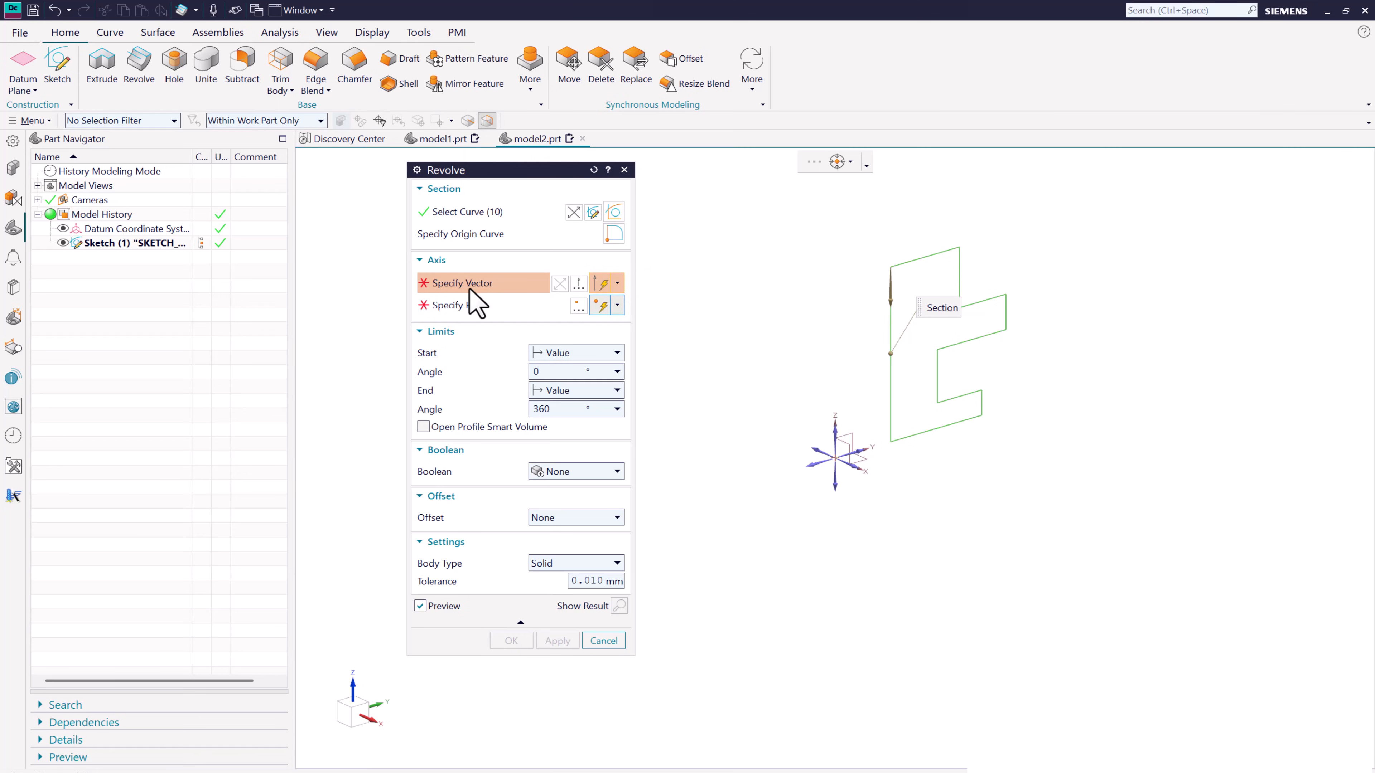
click(836, 435)
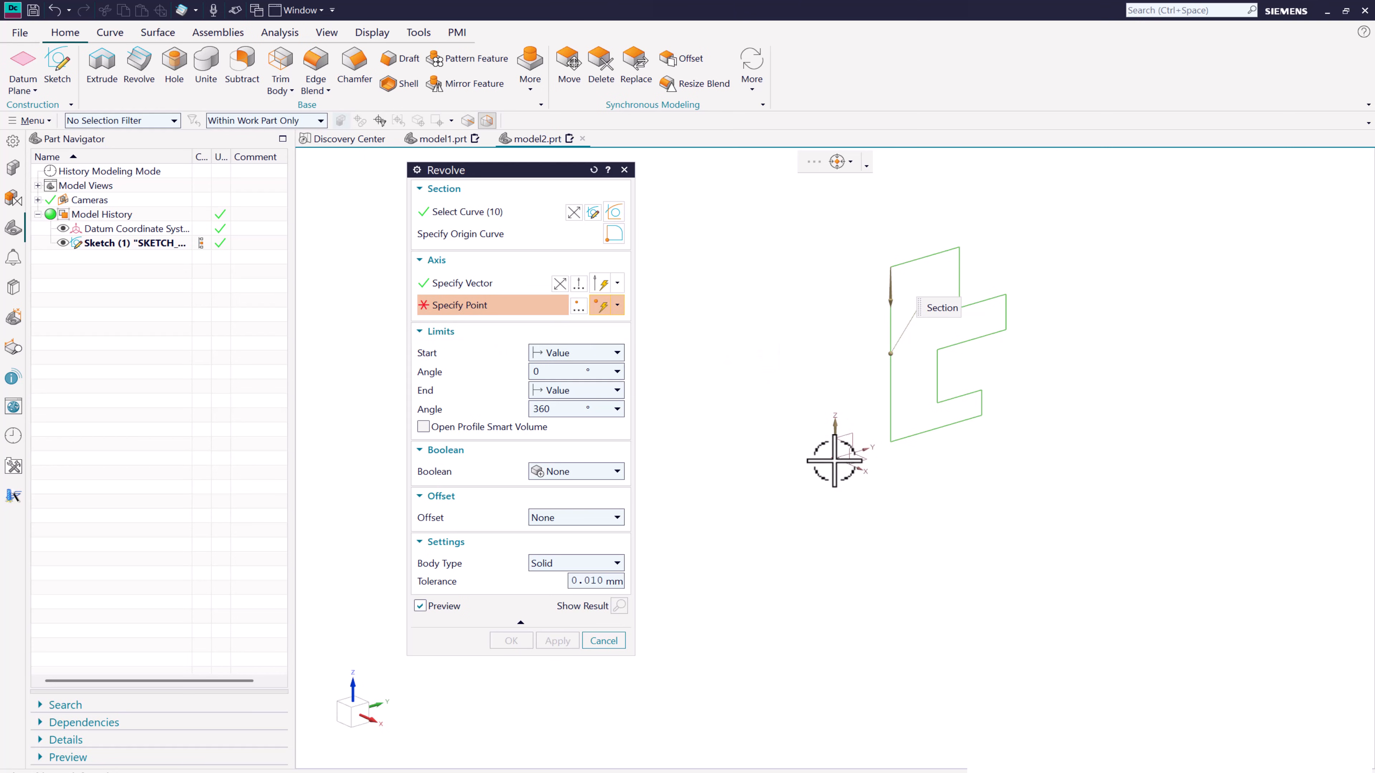
click(836, 458)
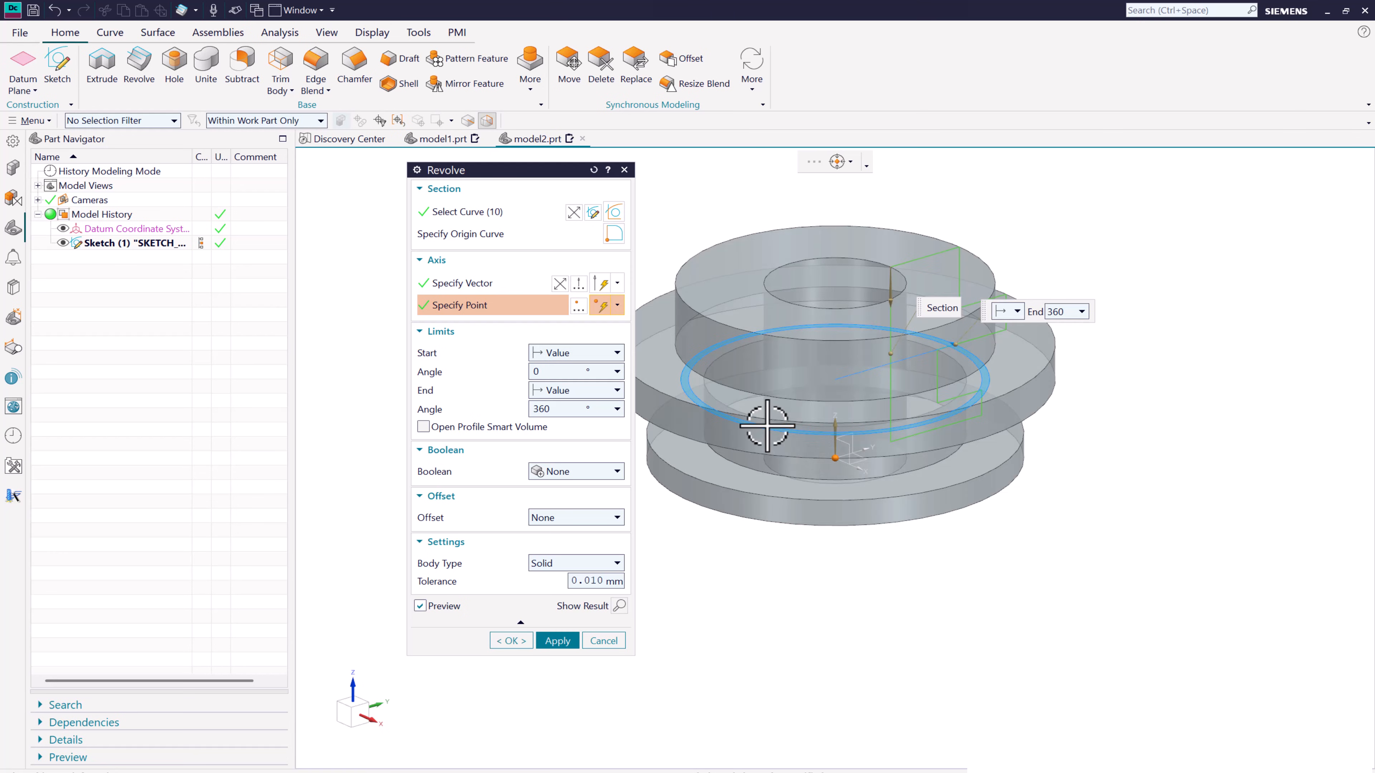
scroll(1159, 411, down, 2)
scroll(976, 466, up, 1)
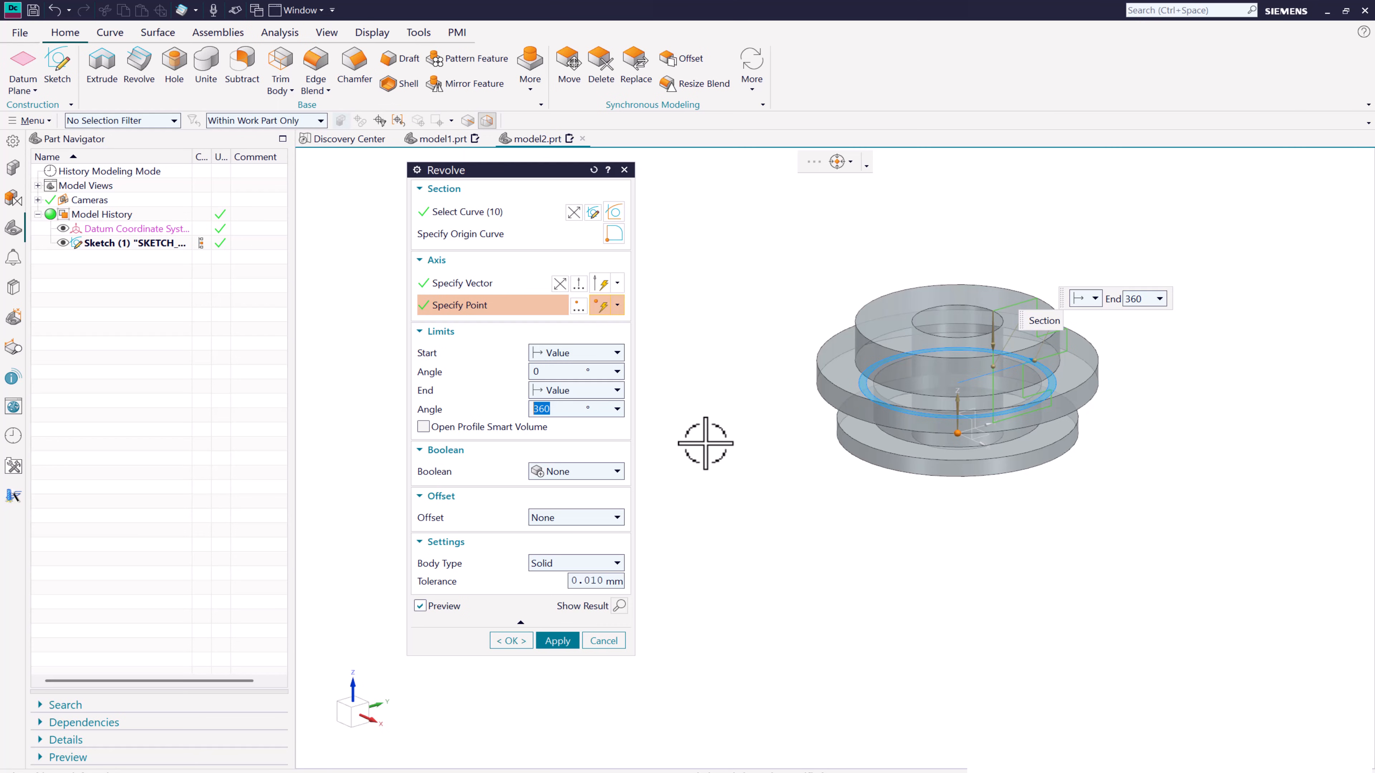
click(528, 640)
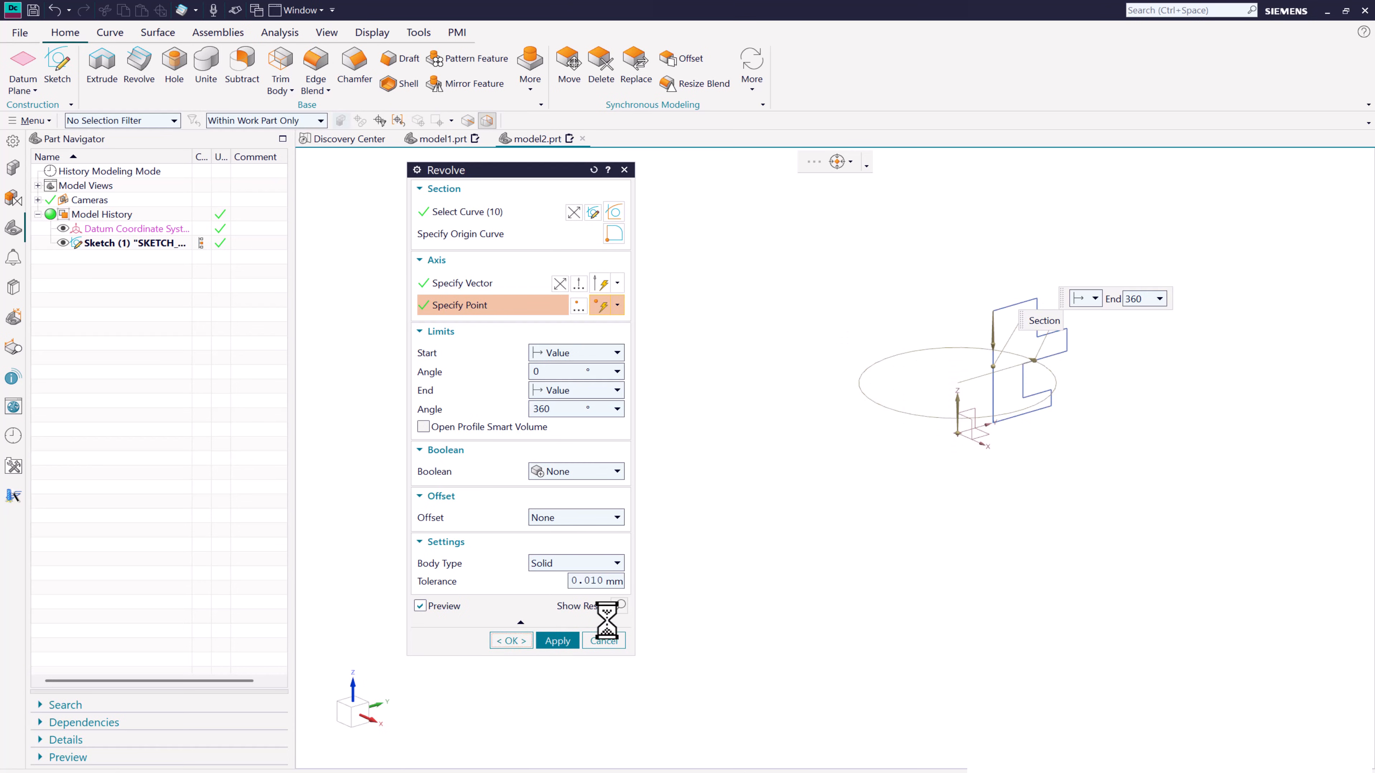
- Reopen the revolve feature for editing and set its end angle to 180°
middle_drag(764, 531, 694, 512)
double_click(103, 243)
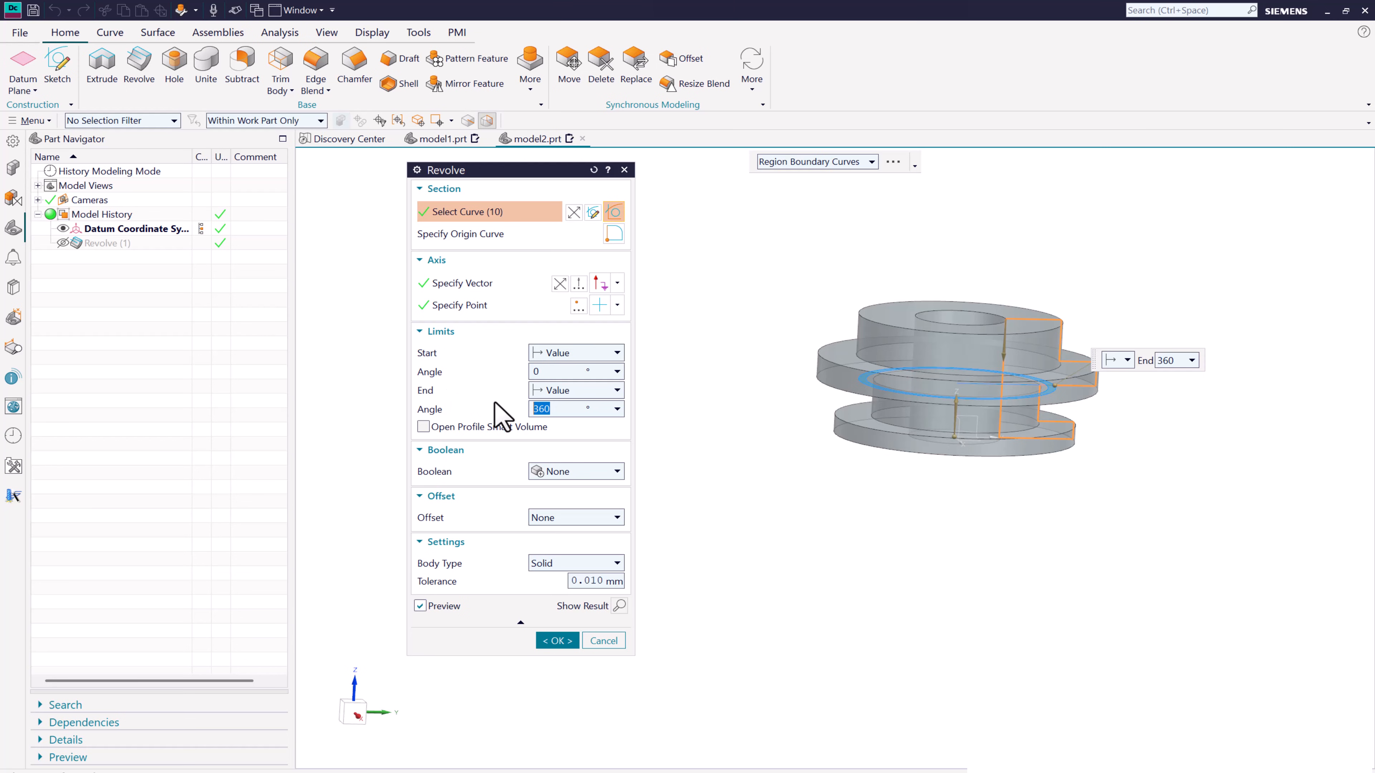
key(Return)
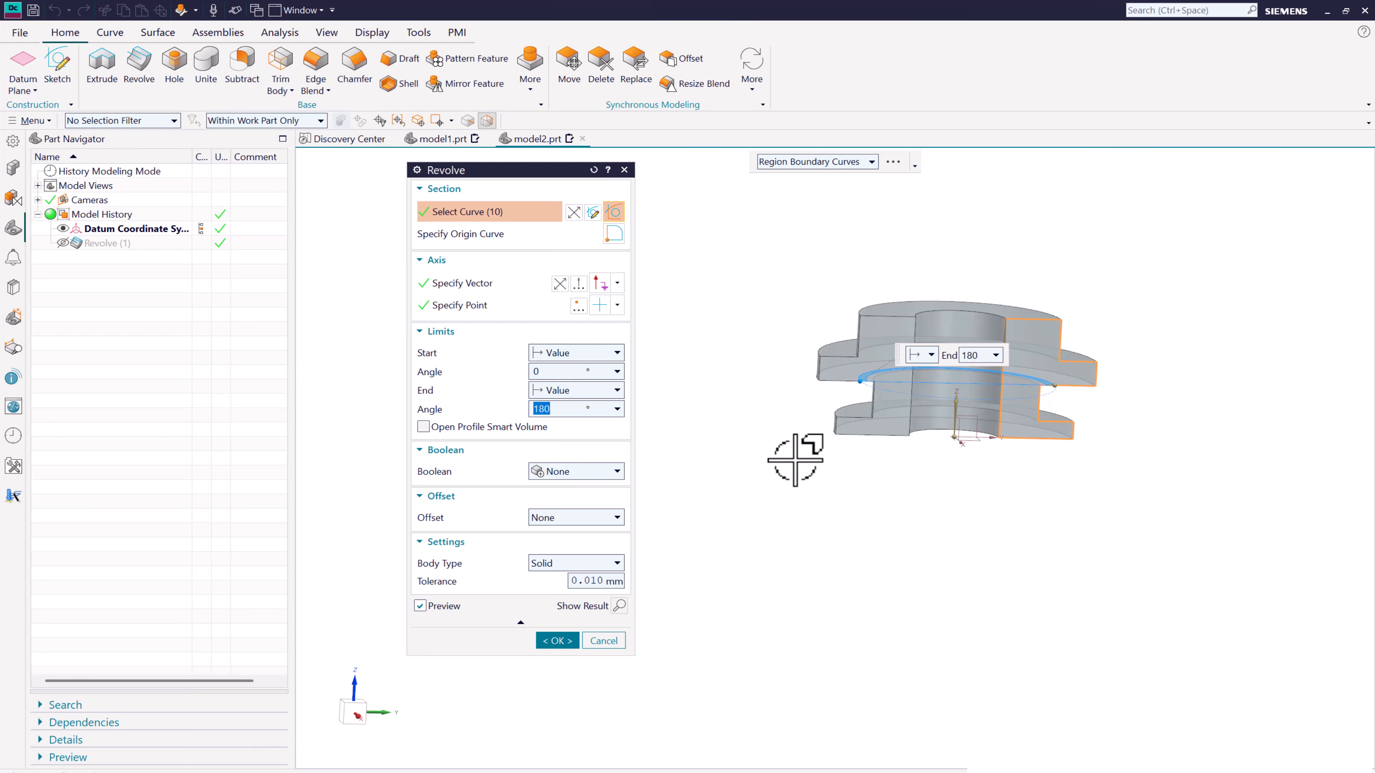
middle_drag(795, 460, 739, 485)
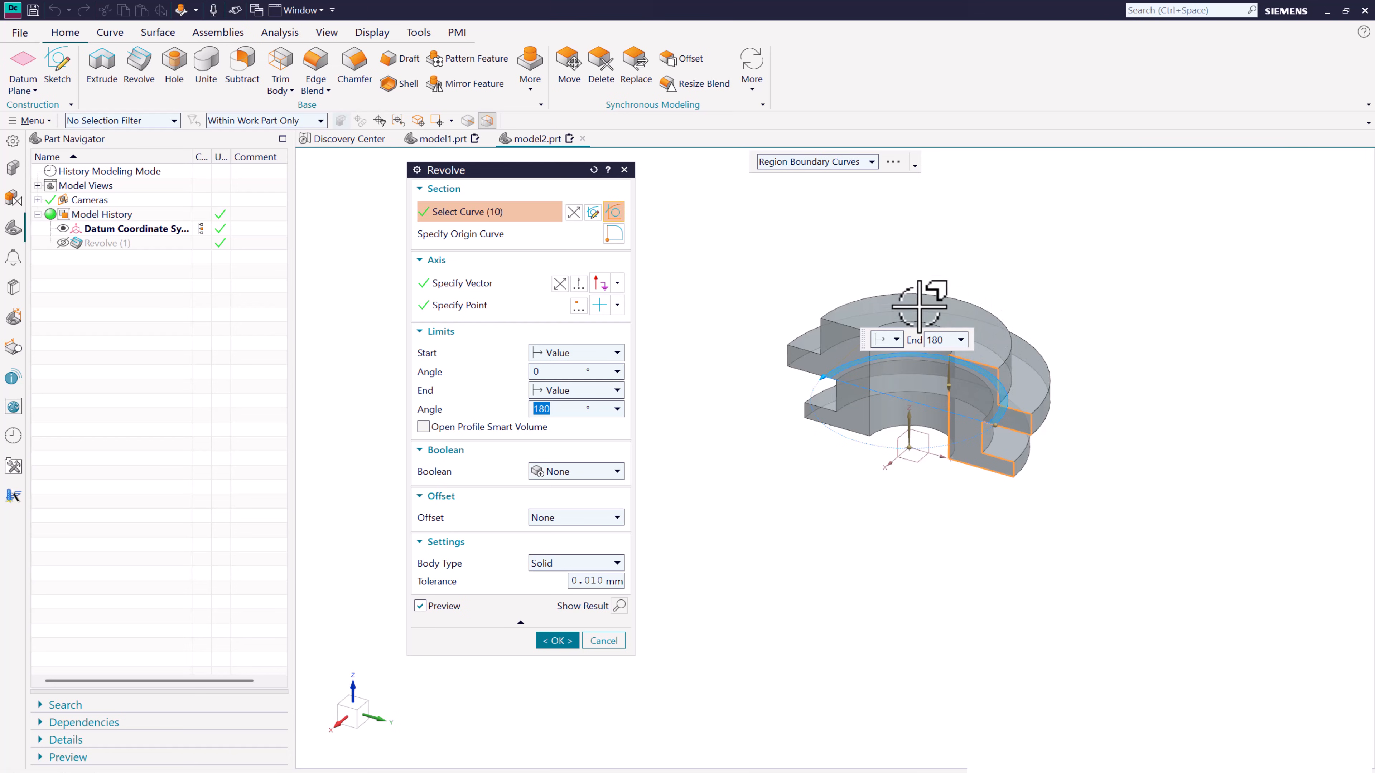
- Change the revolve's limit to Symmetric Value and try sweep angles of 50° and 100°
click(595, 391)
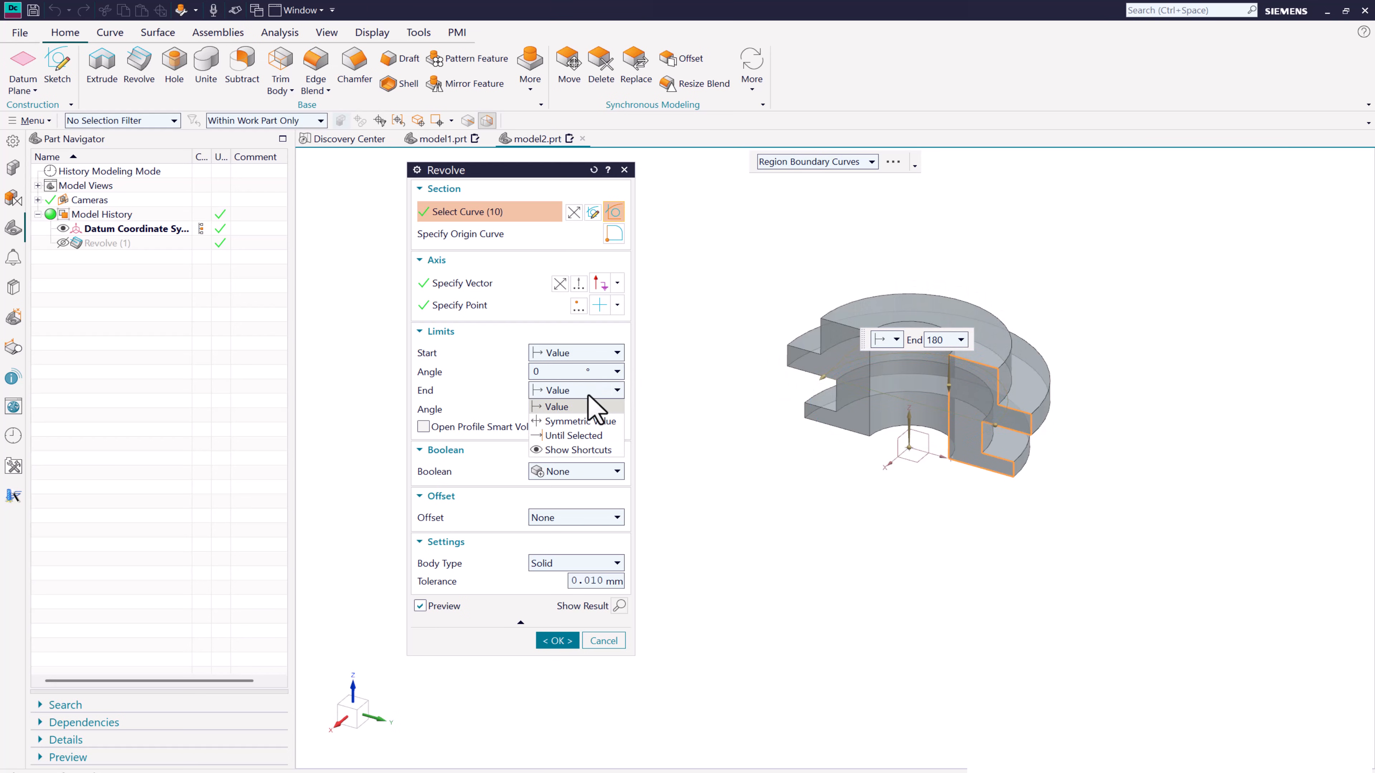
click(600, 432)
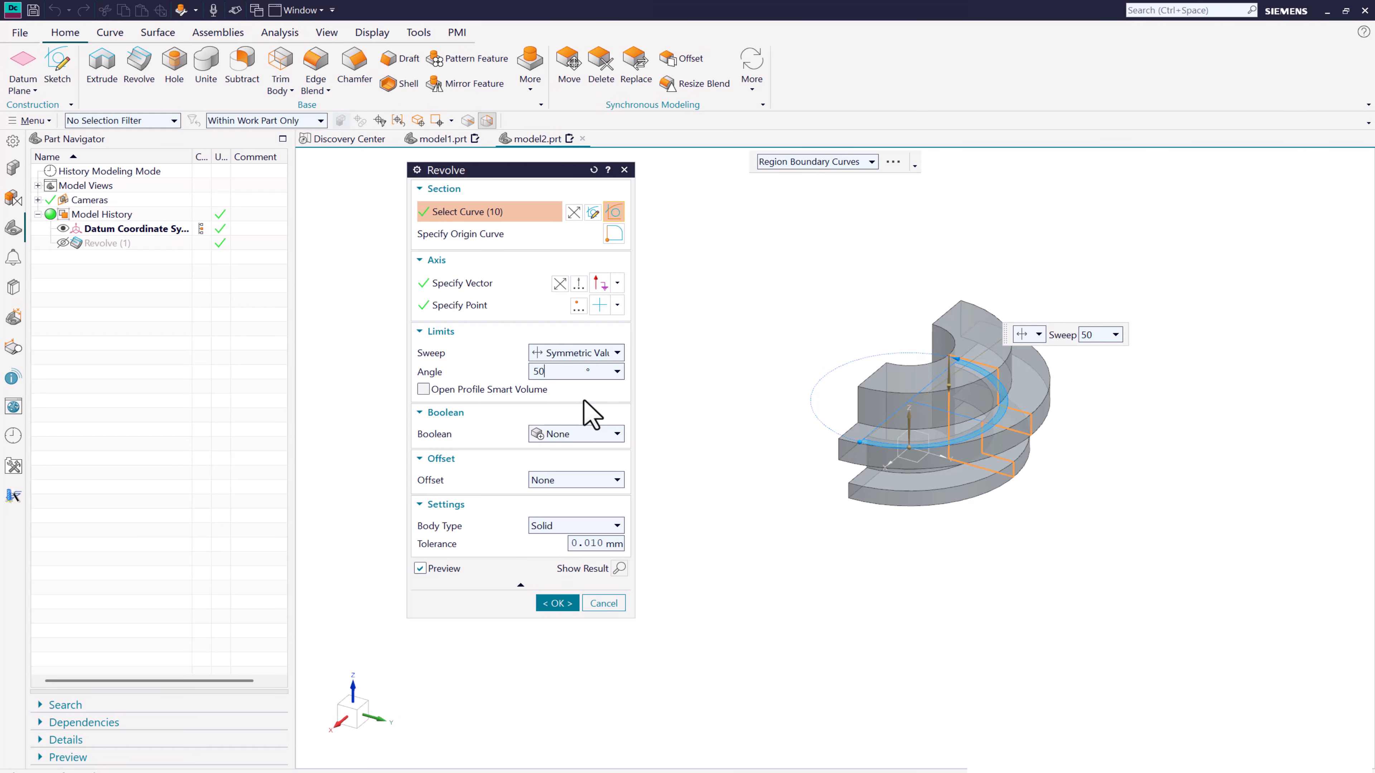
key(Return)
middle_drag(1106, 503, 1118, 407)
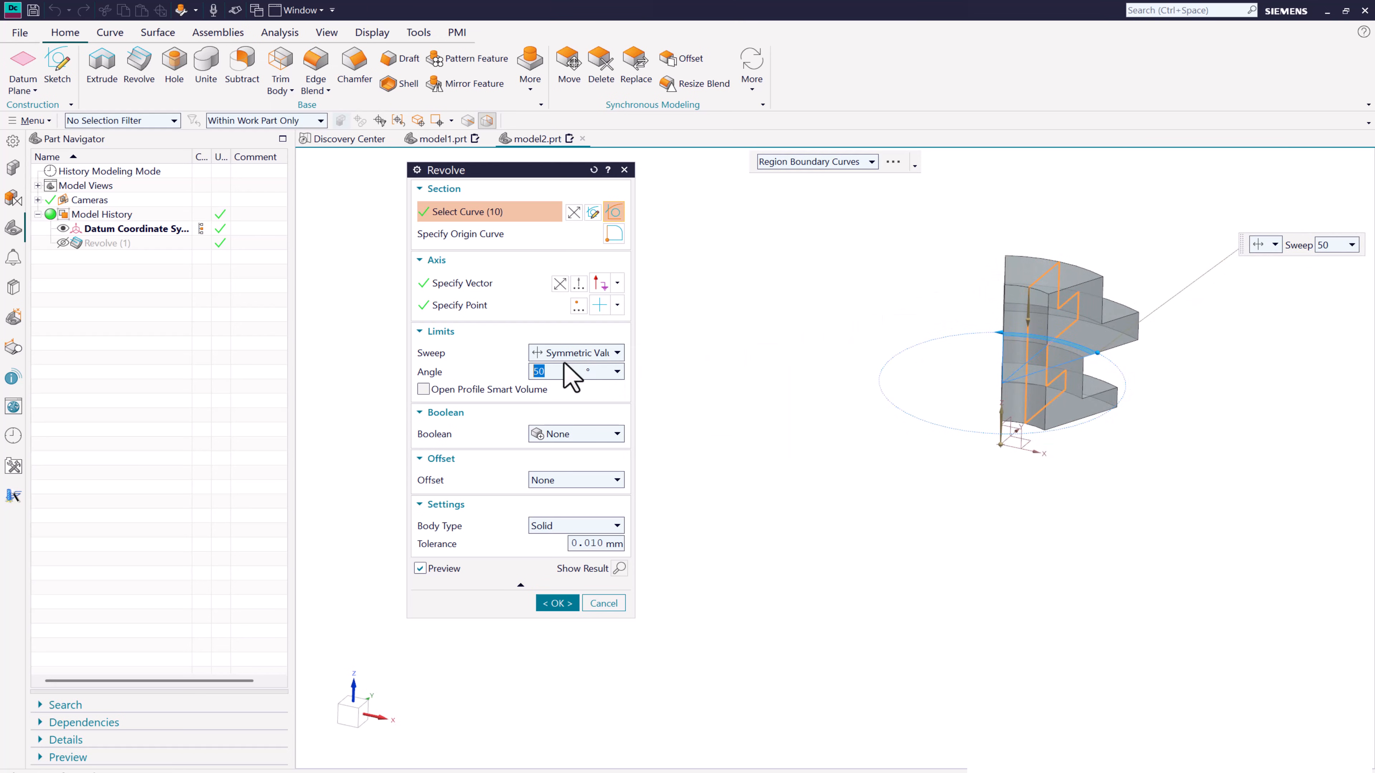
key(Return)
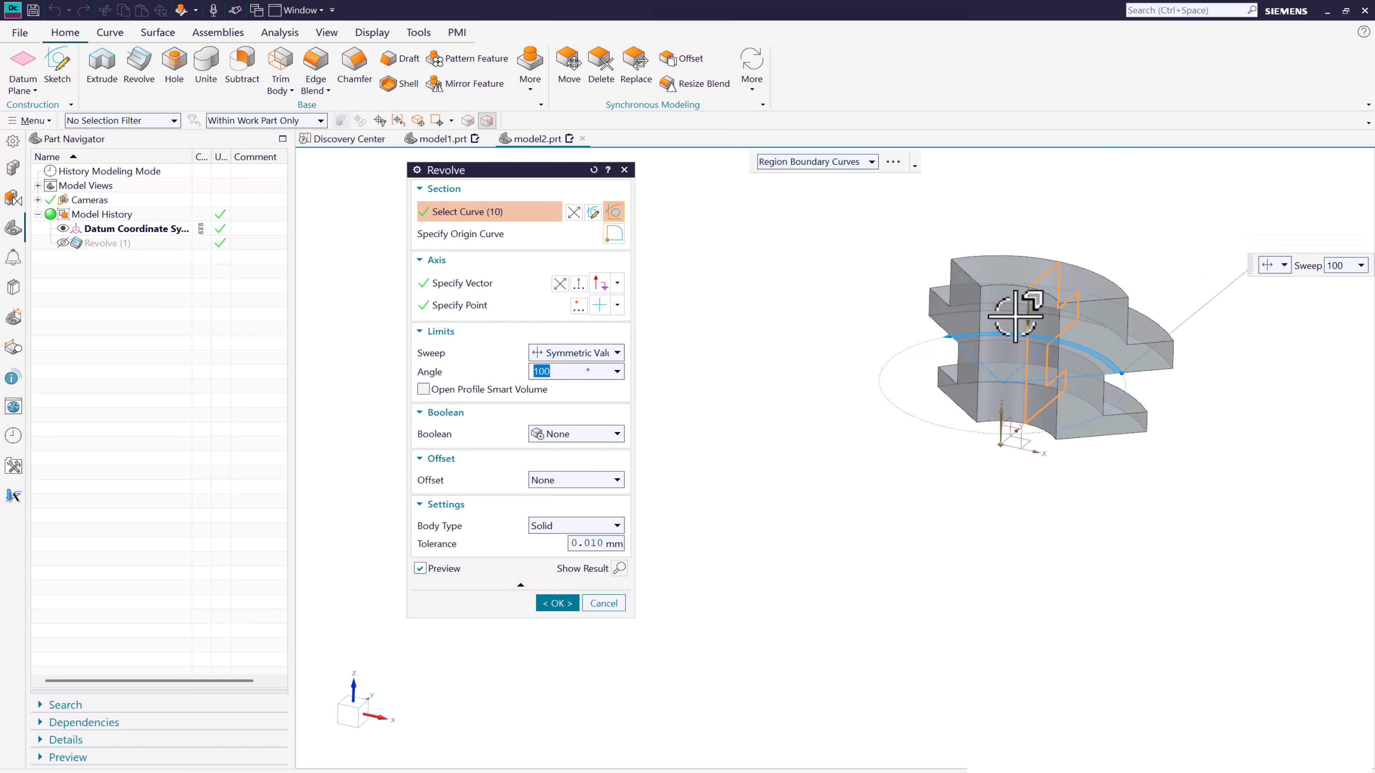
mouse_move(909, 404)
middle_down()
mouse_move(961, 373)
mouse_move(896, 390)
middle_up()
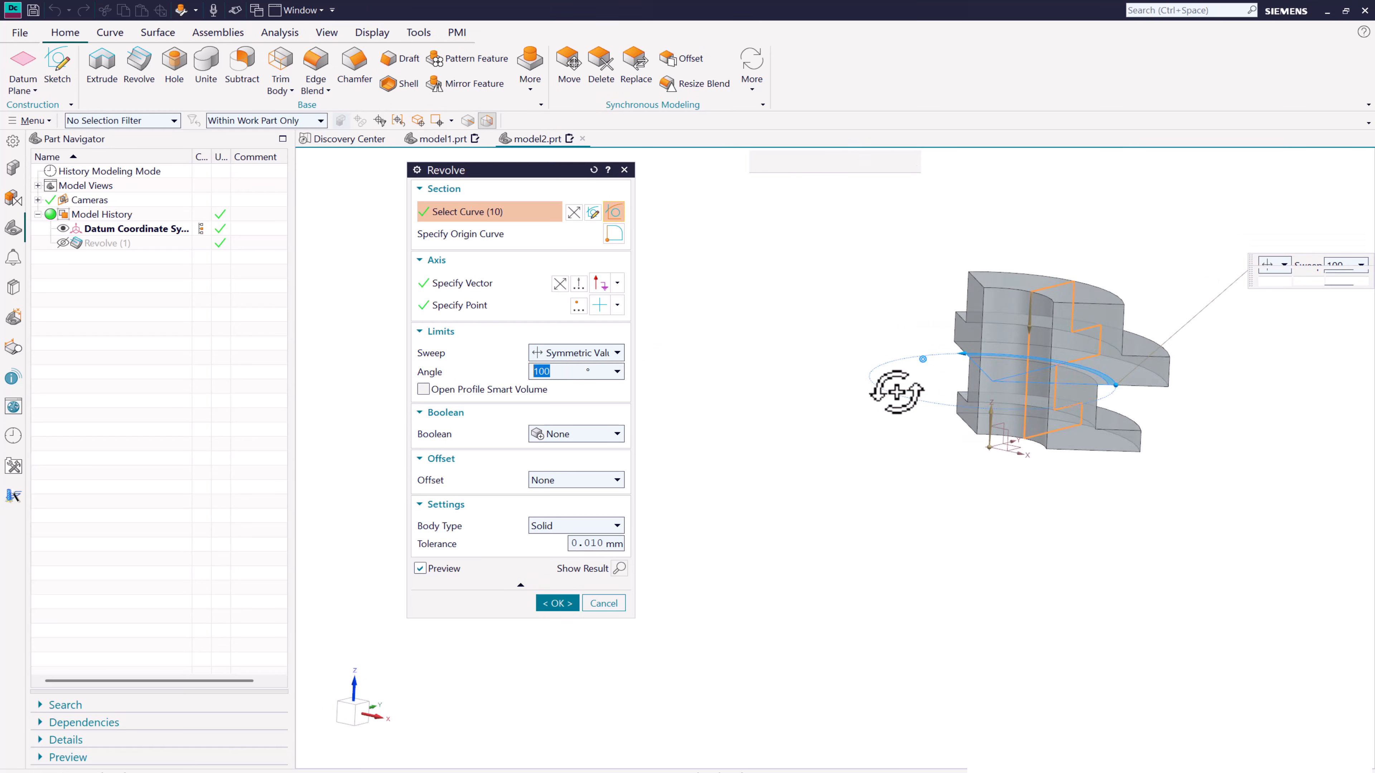
- Set the revolve's end limit to Until Selected with the XZ datum plane as the target and apply the edit
click(614, 353)
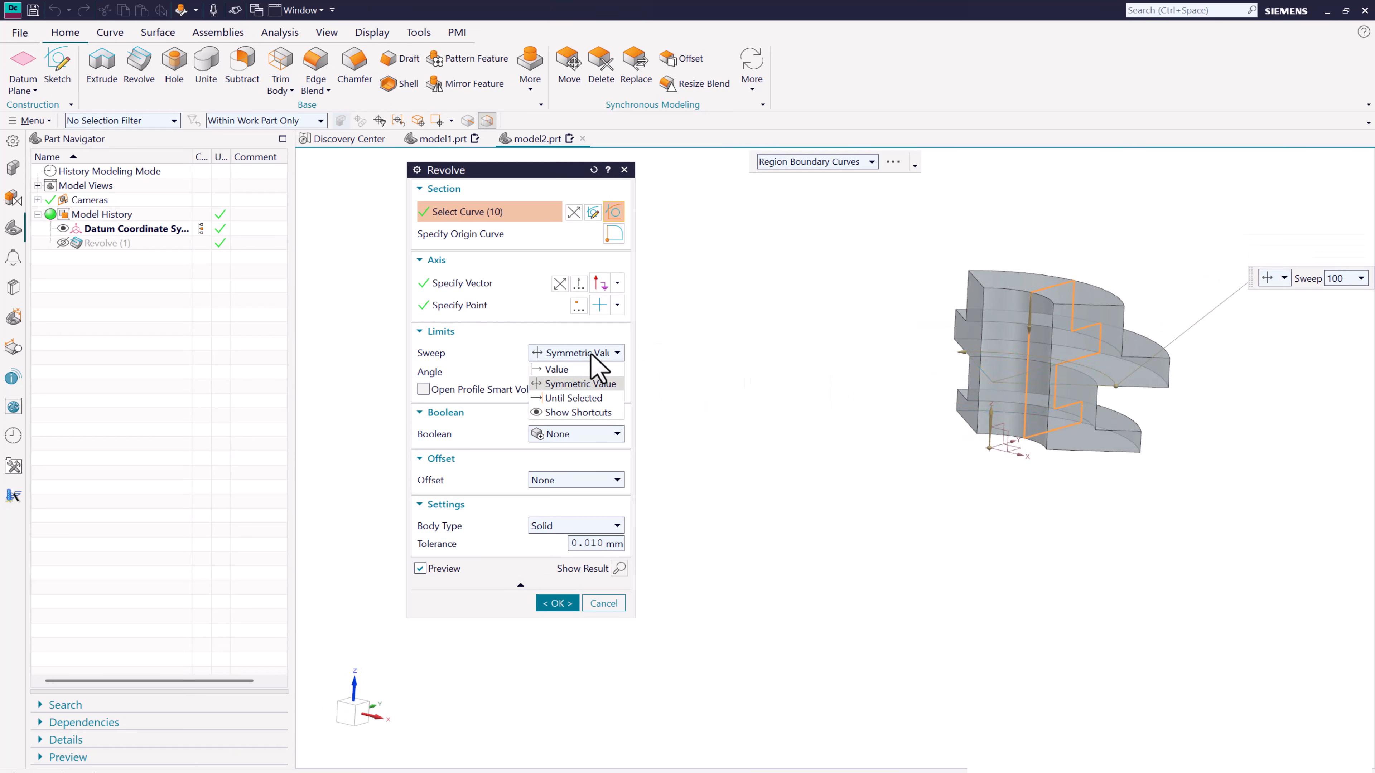
click(582, 398)
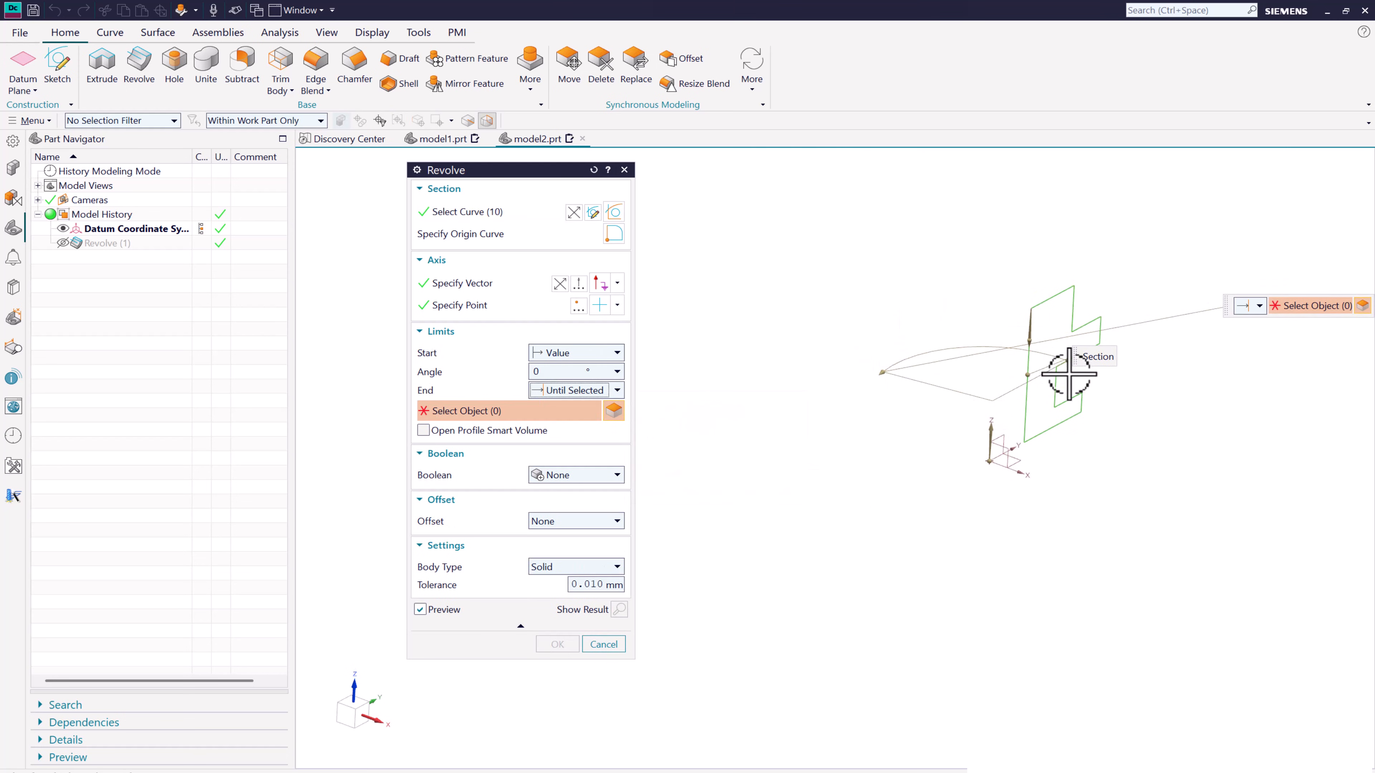
click(1008, 456)
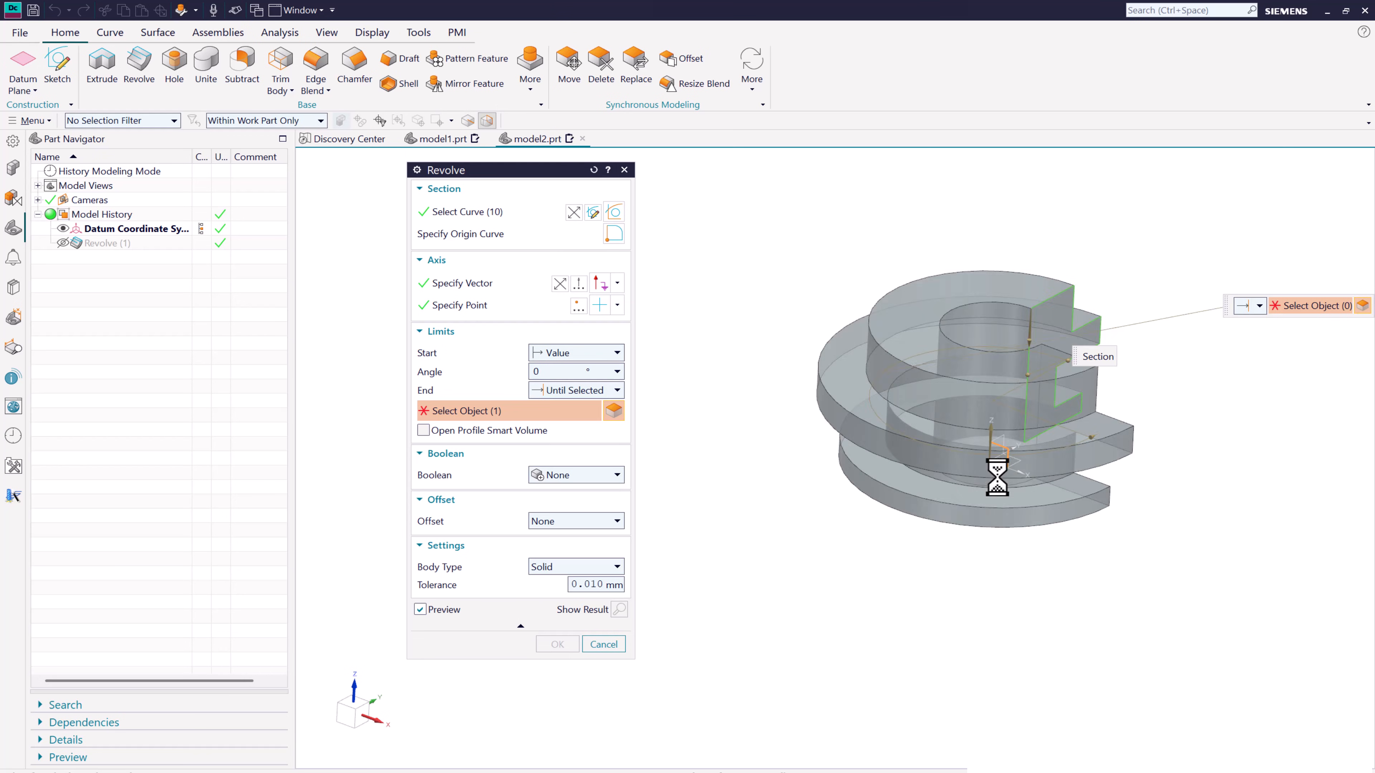
mouse_move(998, 475)
middle_down()
mouse_move(829, 471)
mouse_move(982, 460)
middle_up()
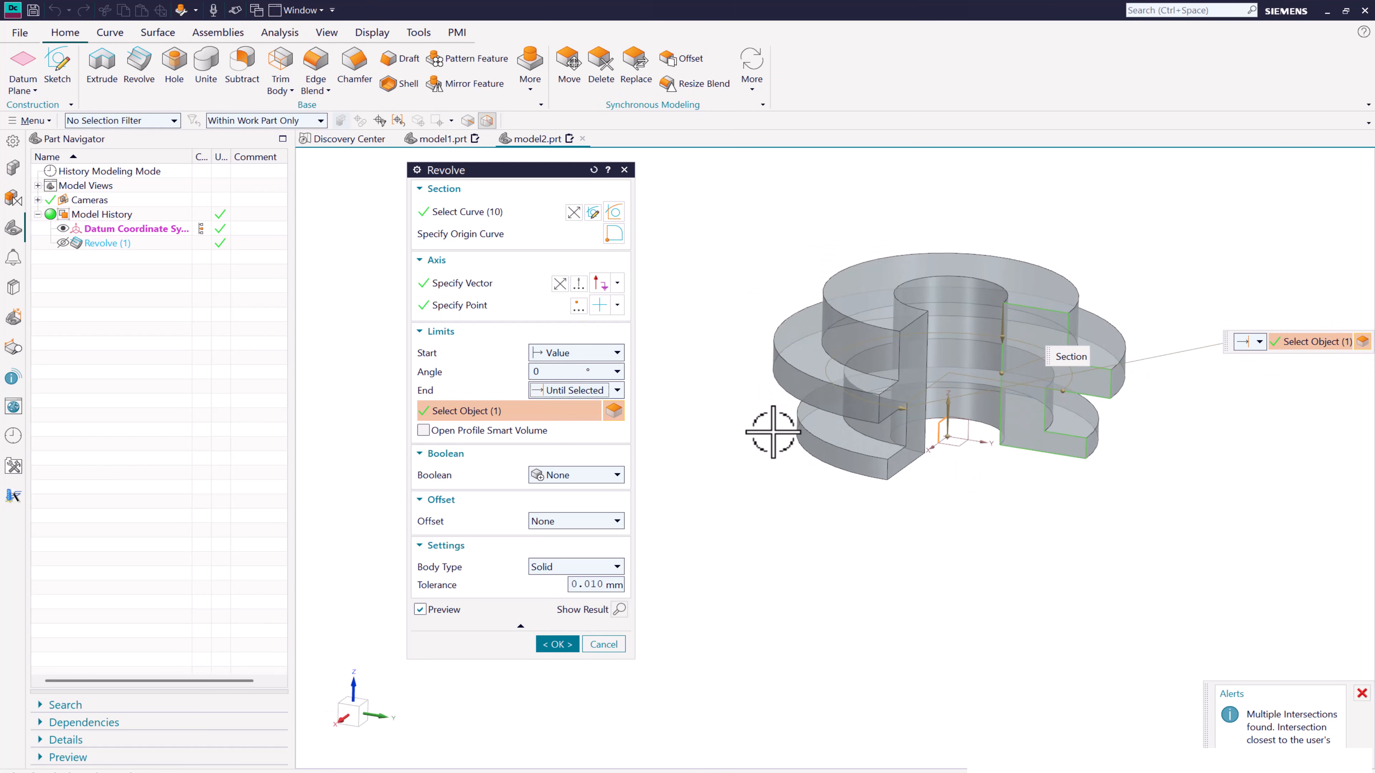
click(557, 645)
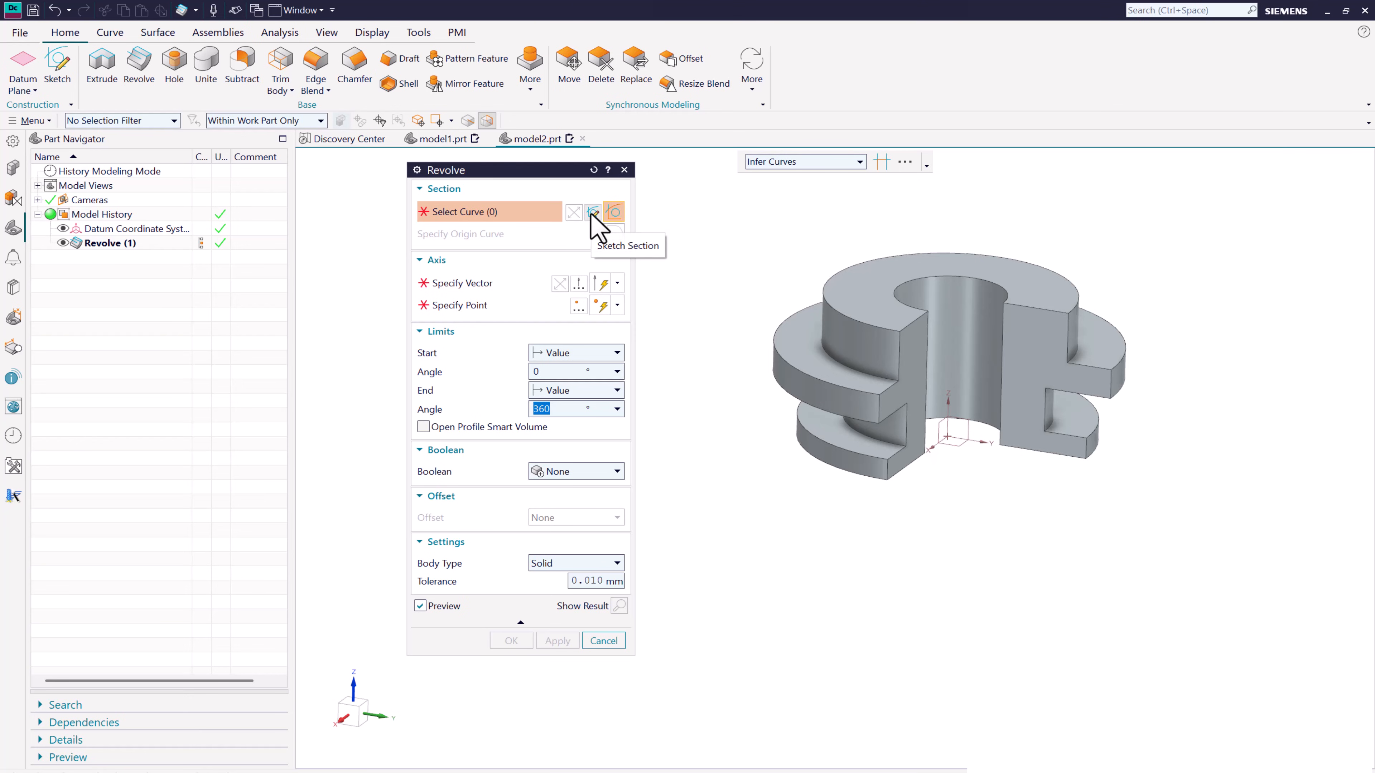
- Start a second revolve and create its section sketch on the XZ datum plane
click(590, 218)
click(930, 420)
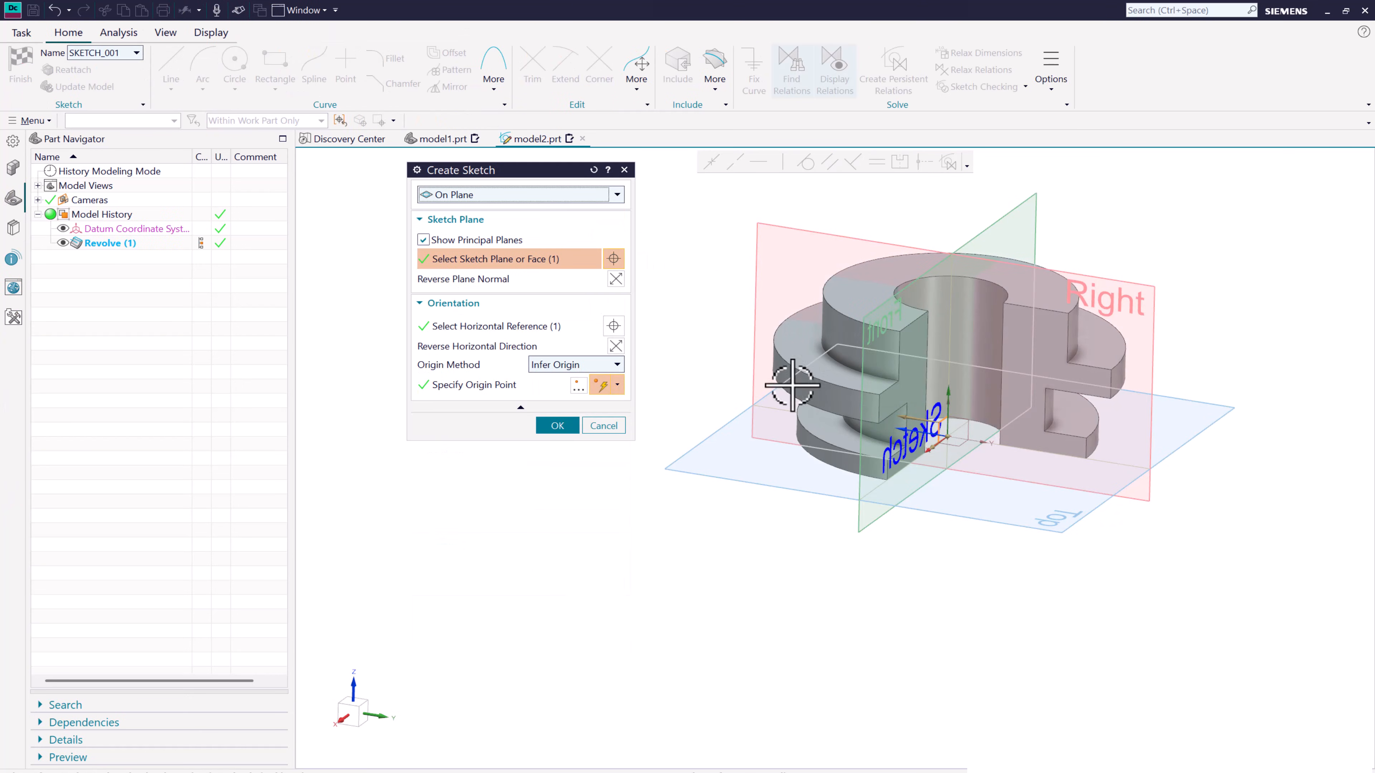
click(557, 426)
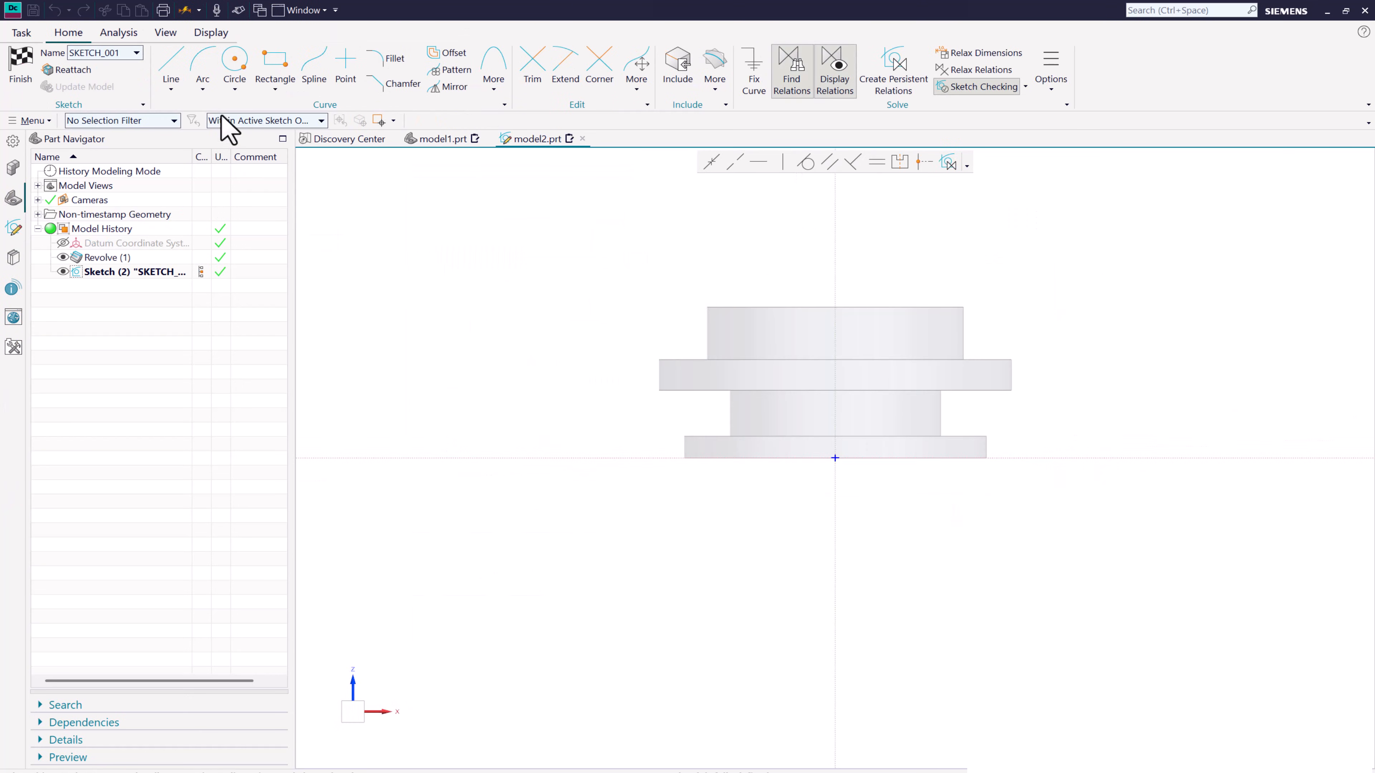
- Sketch a rectangle about 120 mm wide and 70 mm high overlapping the upper-left corner of the solid's top step
click(271, 79)
scroll(720, 314, up, 2)
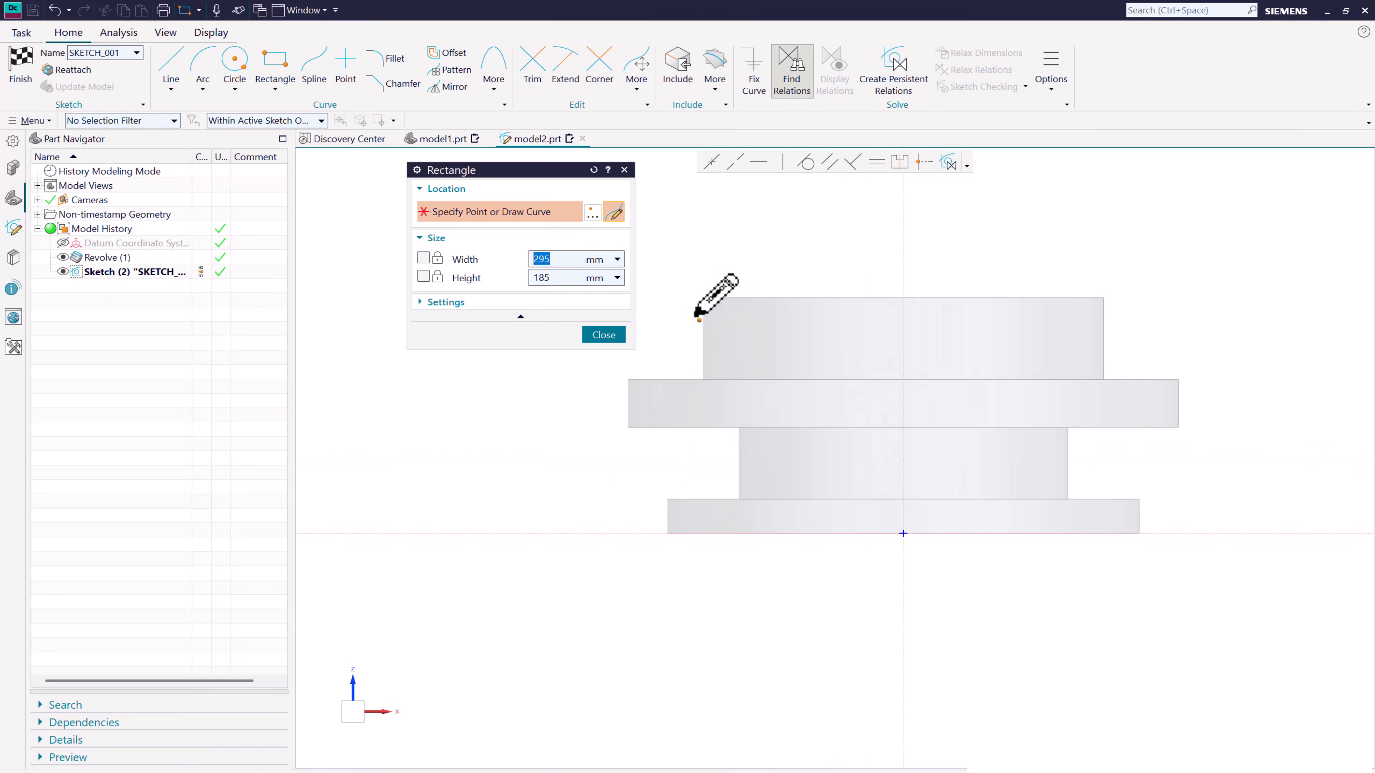
scroll(691, 311, up, 2)
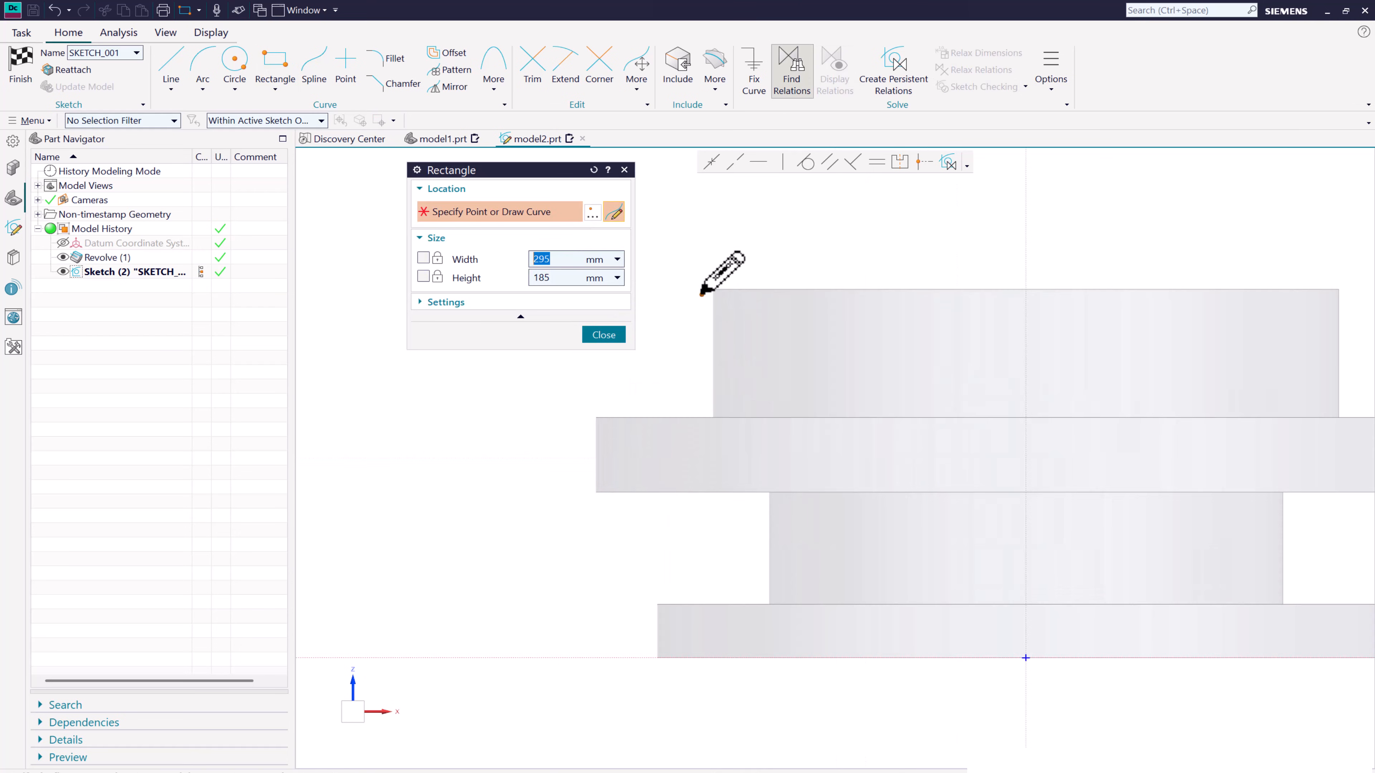
scroll(702, 294, down, 3)
scroll(703, 298, up, 1)
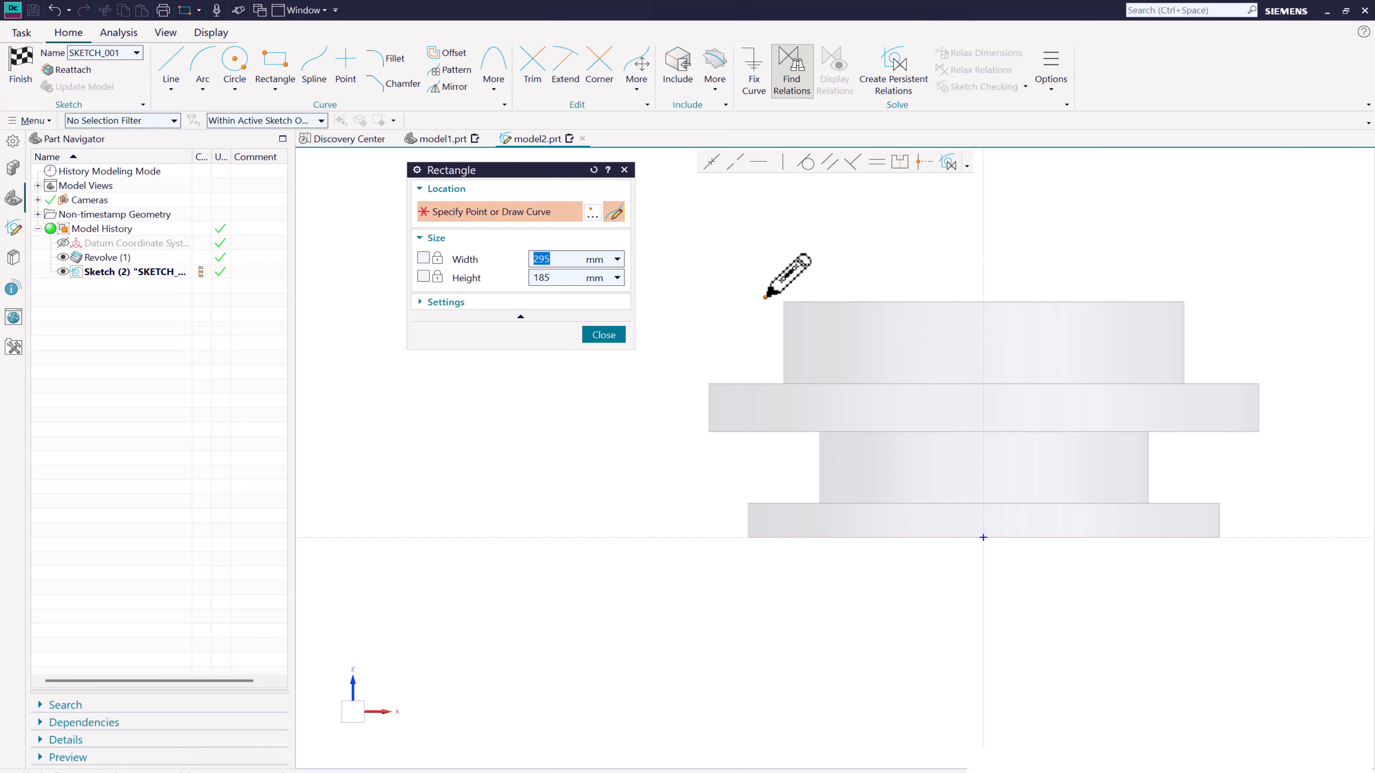
click(765, 296)
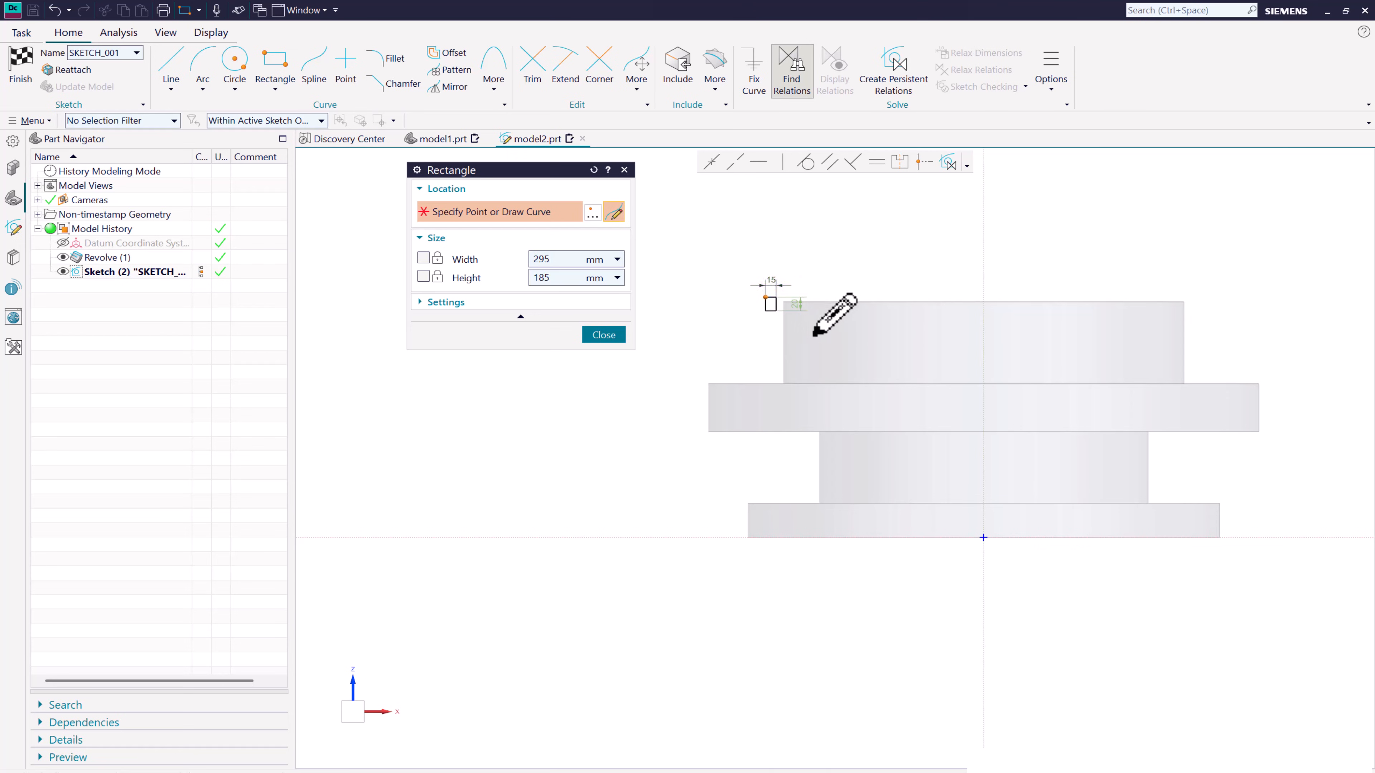
click(853, 345)
key(Escape)
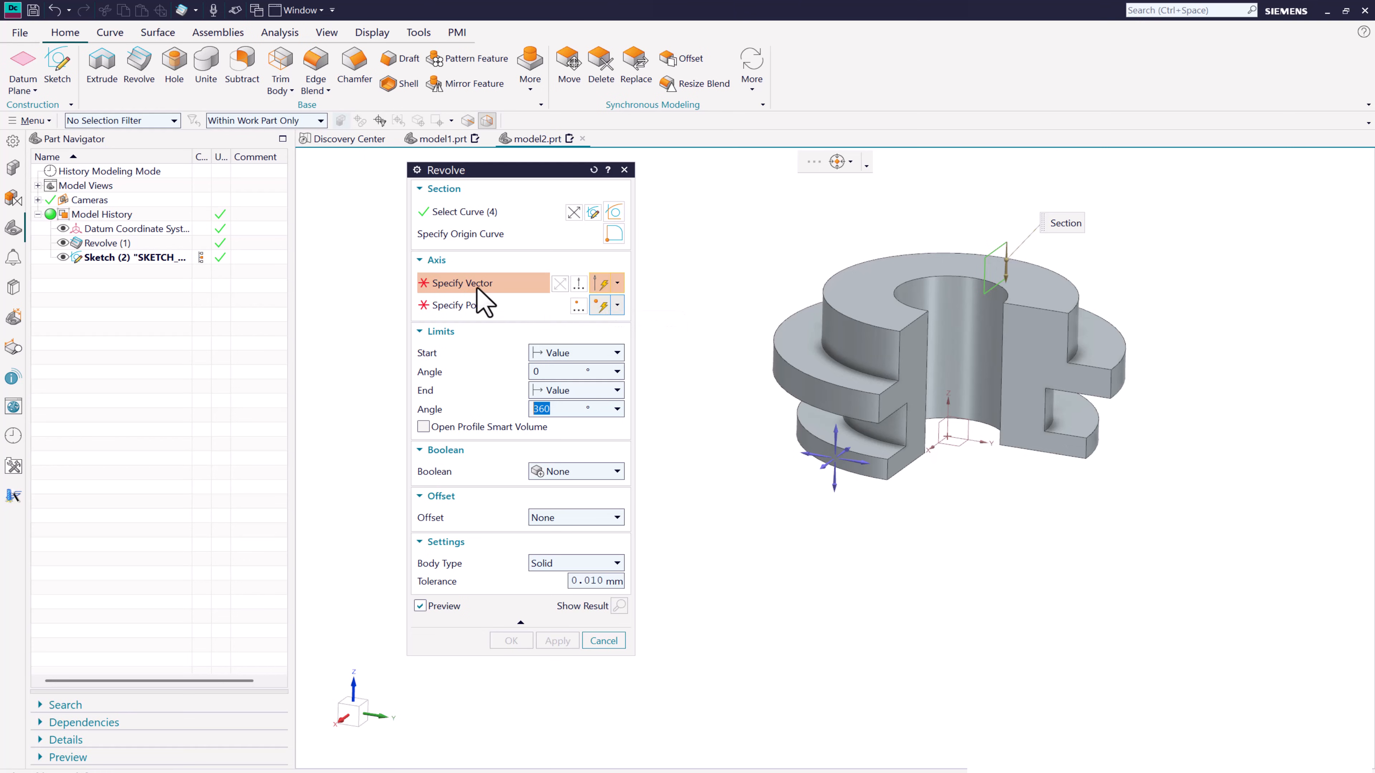
- Revolve the rectangle about the Z axis through the origin, ending Until Selected at the XZ datum plane, with Boolean None
click(837, 430)
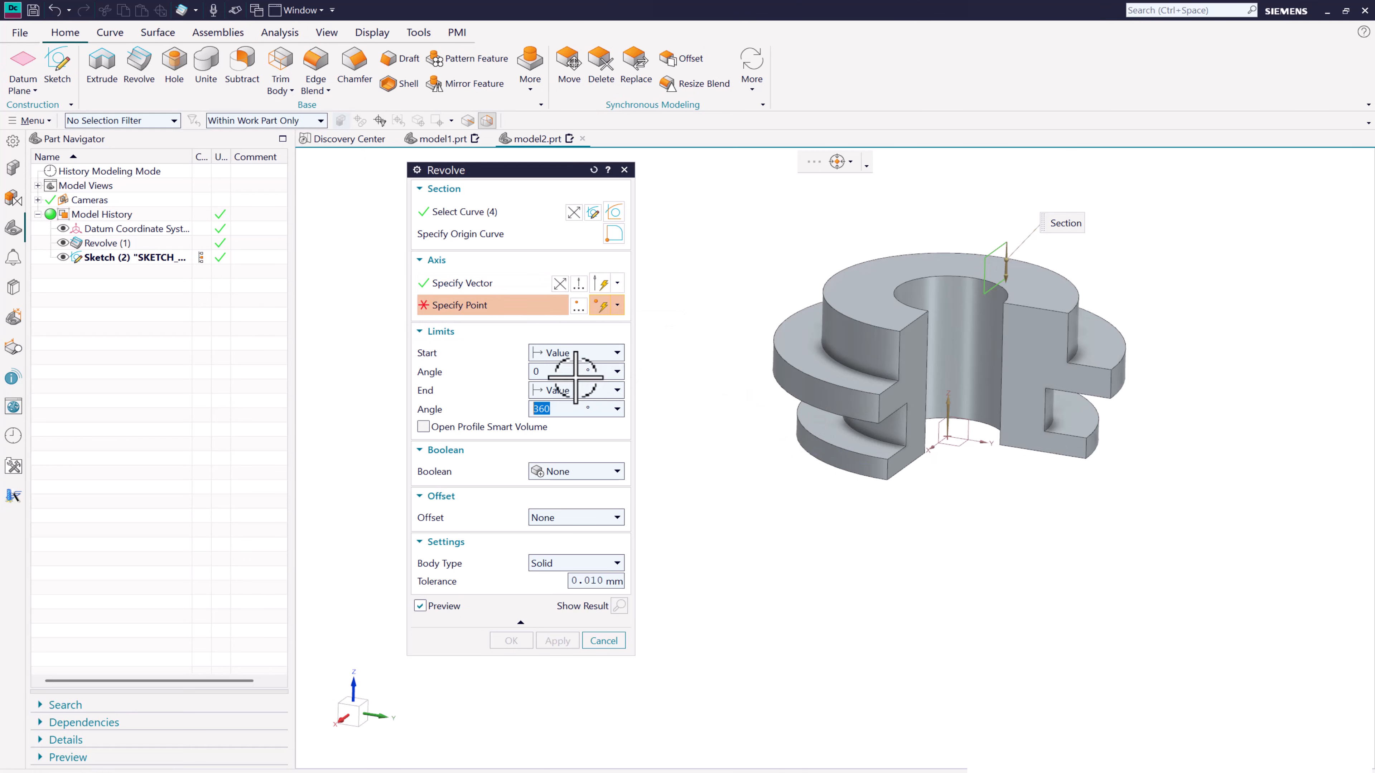
click(948, 437)
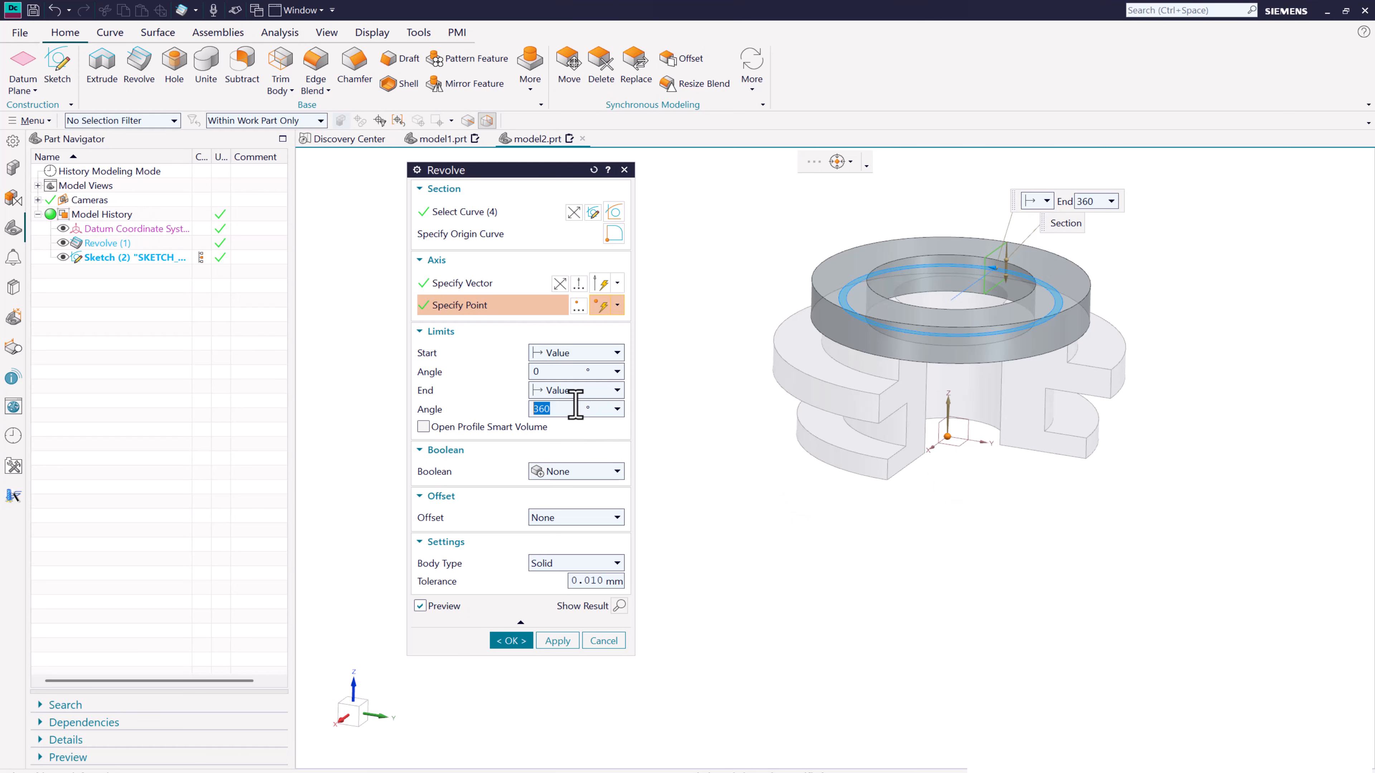
click(570, 391)
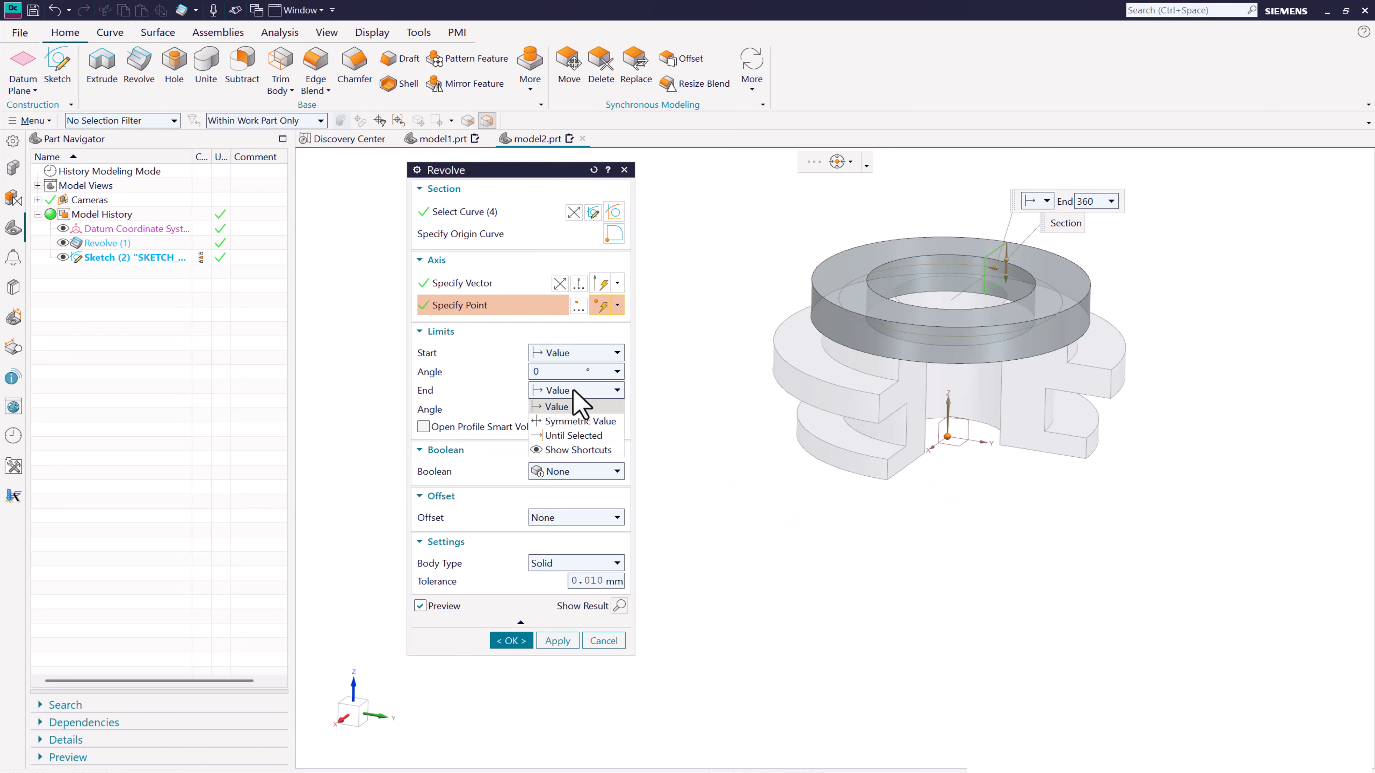
click(575, 437)
click(940, 421)
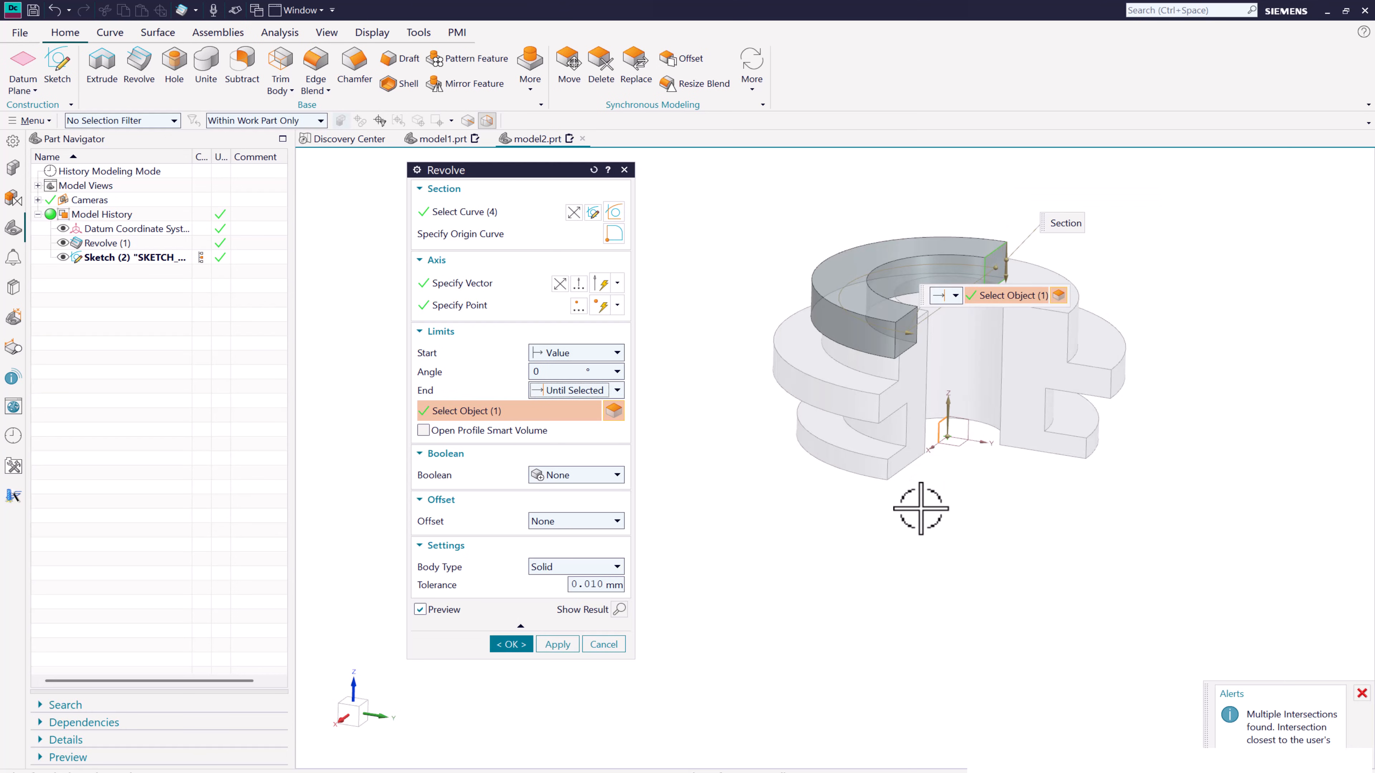
middle_drag(921, 506, 877, 487)
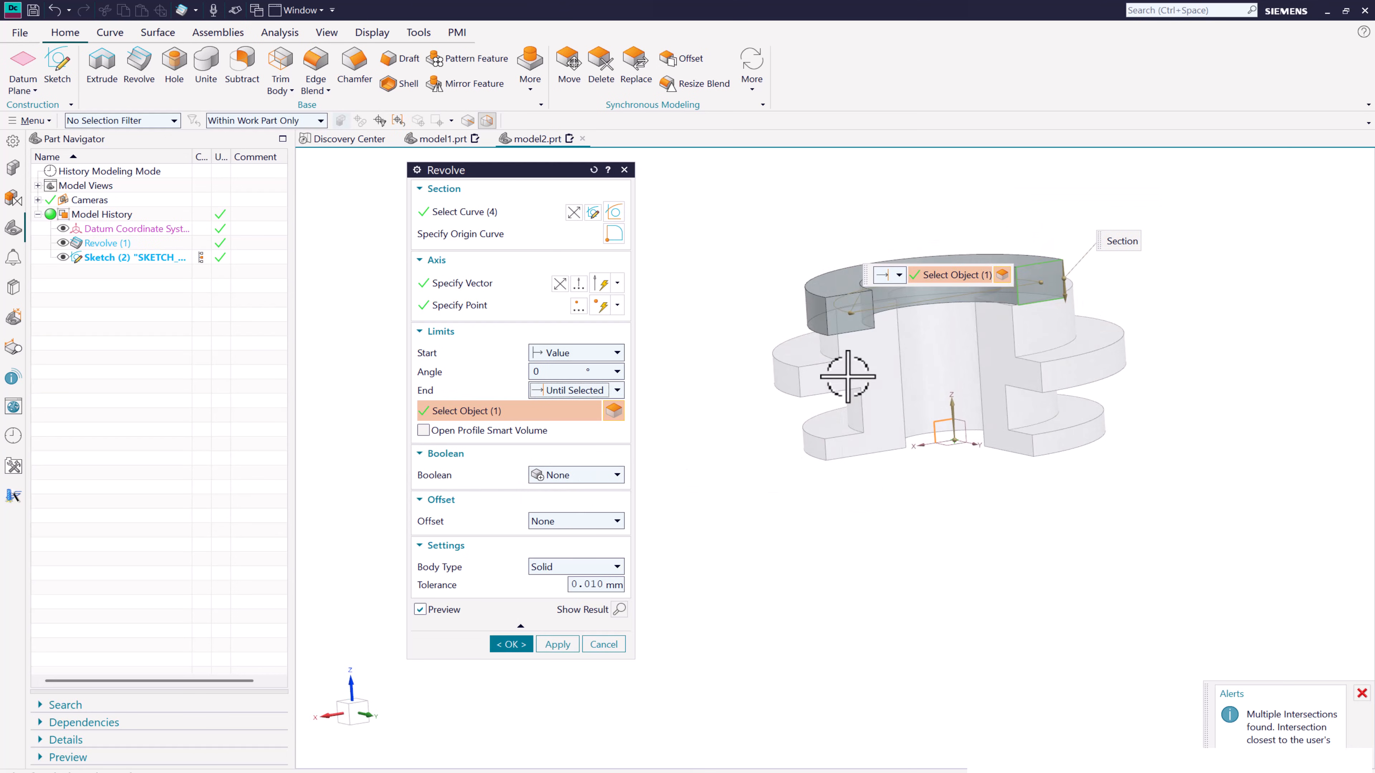
click(511, 645)
- Edit the second revolve and set its Boolean to Unite with the stepped solid
middle_drag(752, 544, 807, 280)
middle_drag(868, 312, 715, 328)
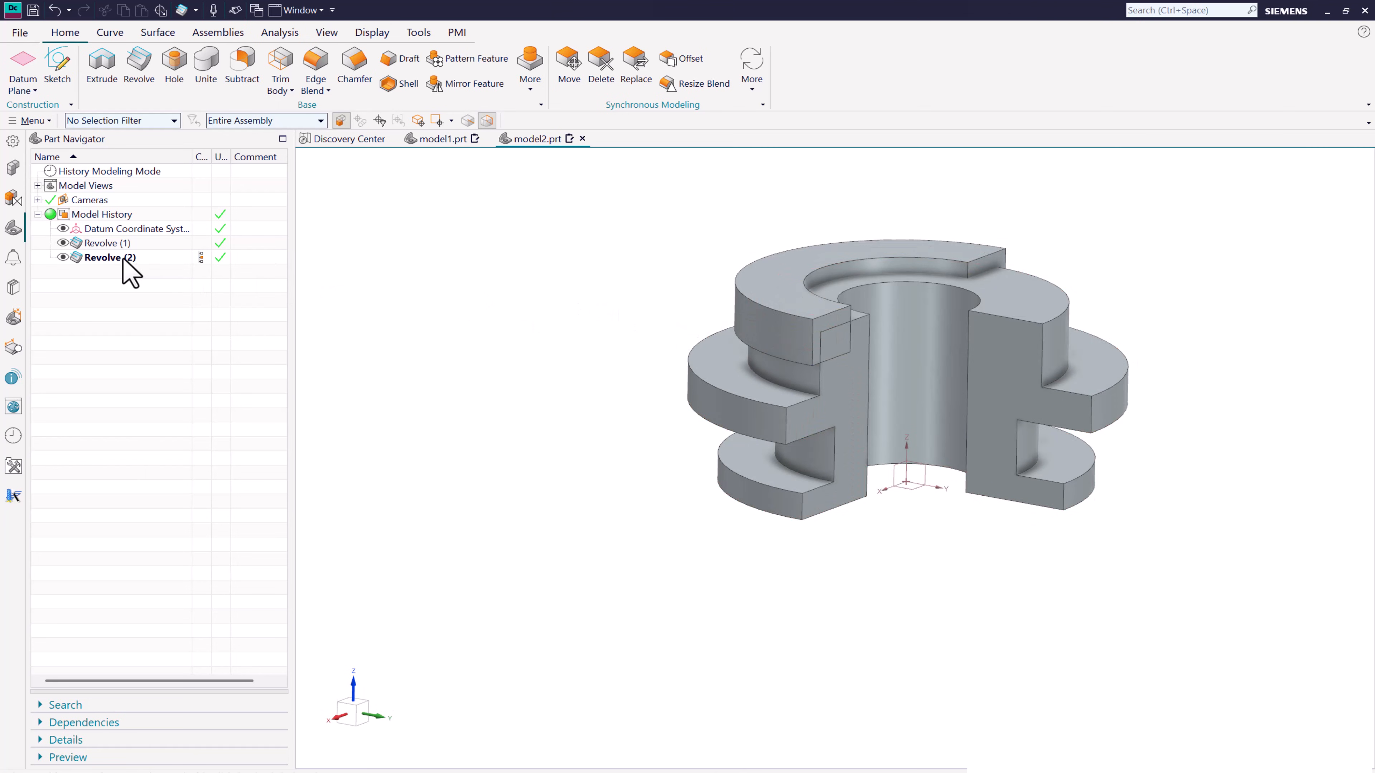
double_click(122, 259)
click(557, 477)
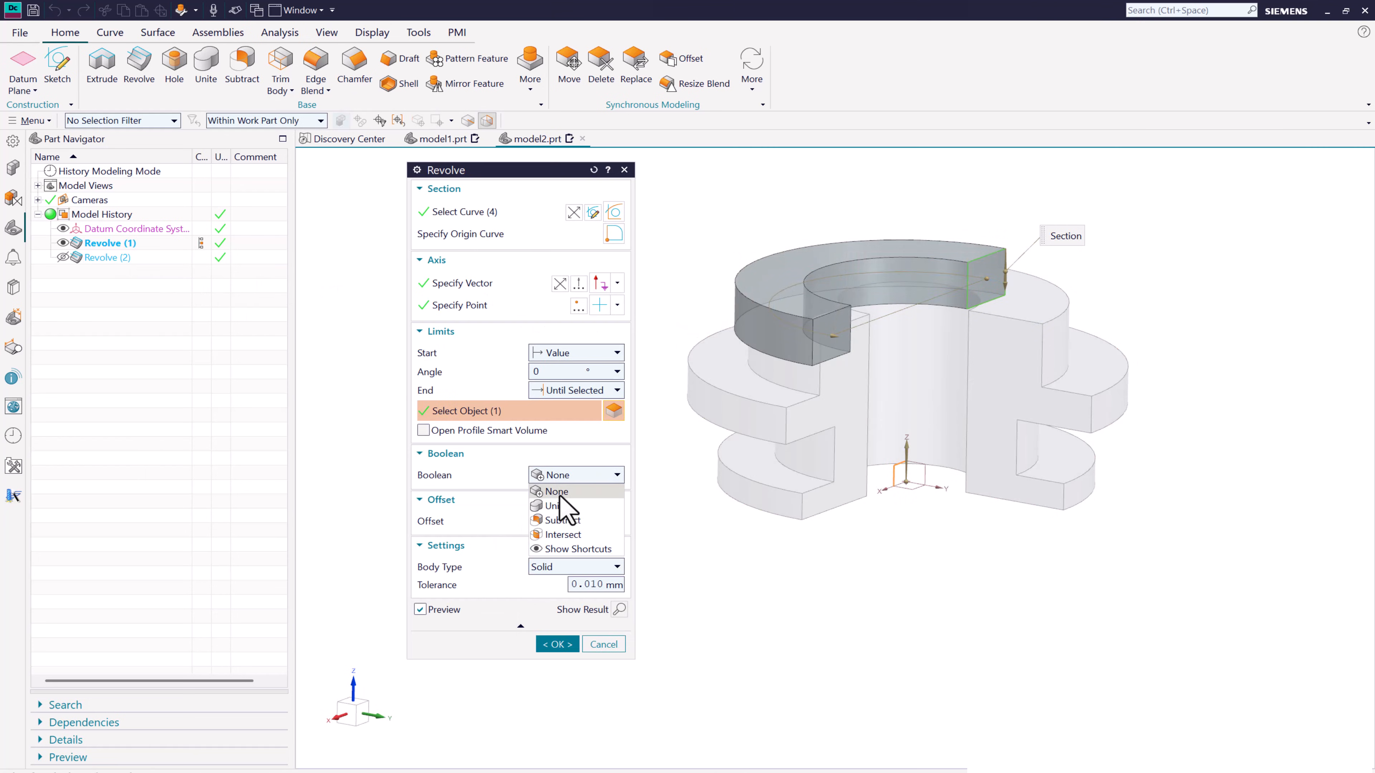
click(558, 506)
click(557, 667)
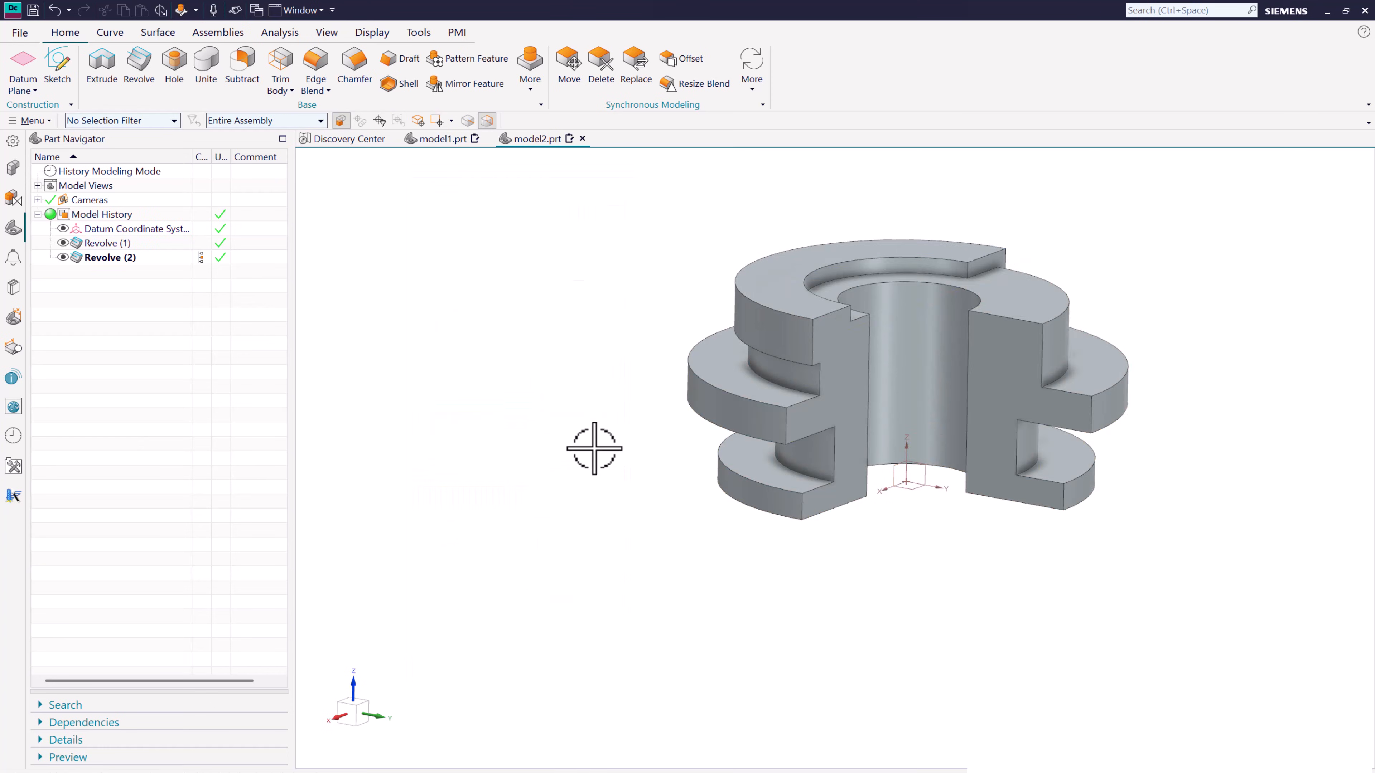
- Edit the second revolve again and change its Boolean to Subtract from the stepped solid
mouse_move(593, 449)
middle_down()
mouse_move(537, 414)
mouse_move(565, 439)
mouse_move(618, 431)
mouse_move(607, 447)
middle_up()
double_click(118, 256)
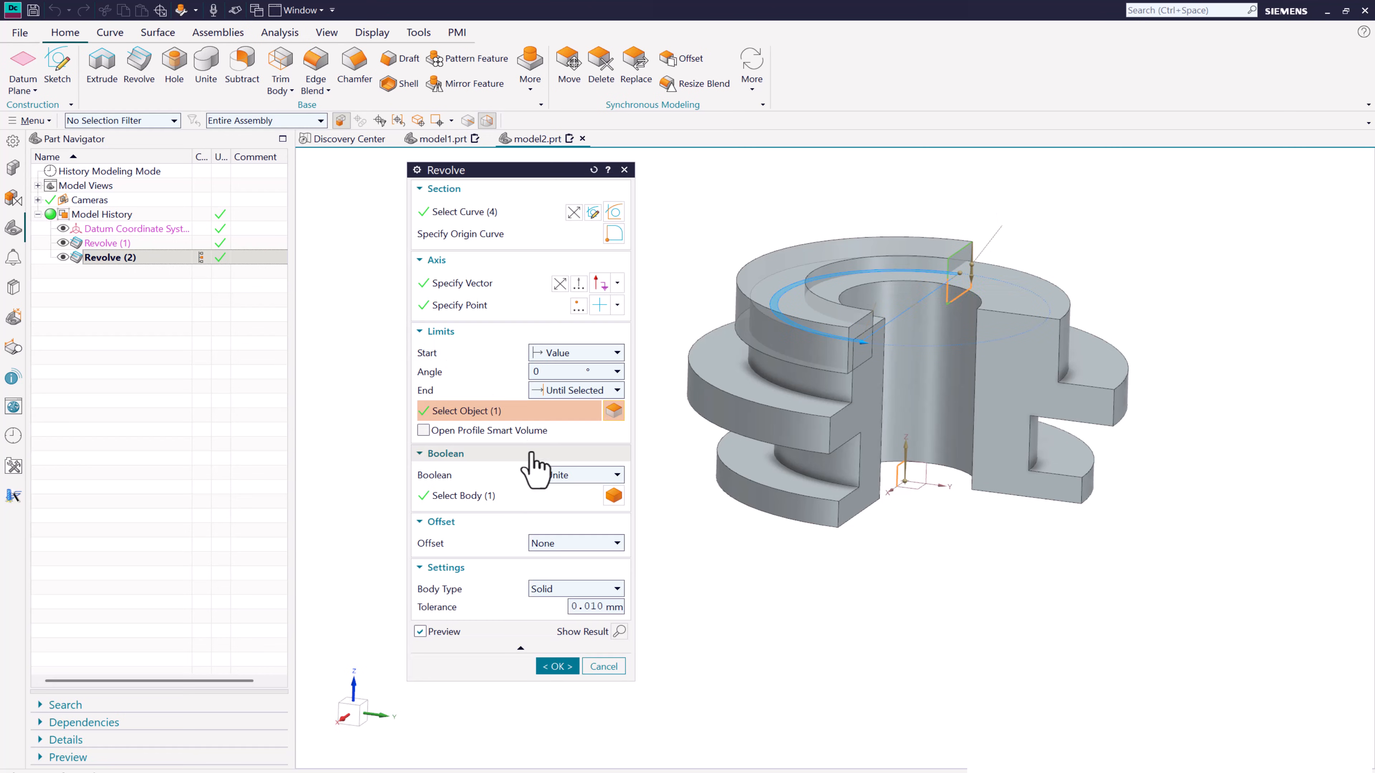
click(574, 475)
click(562, 521)
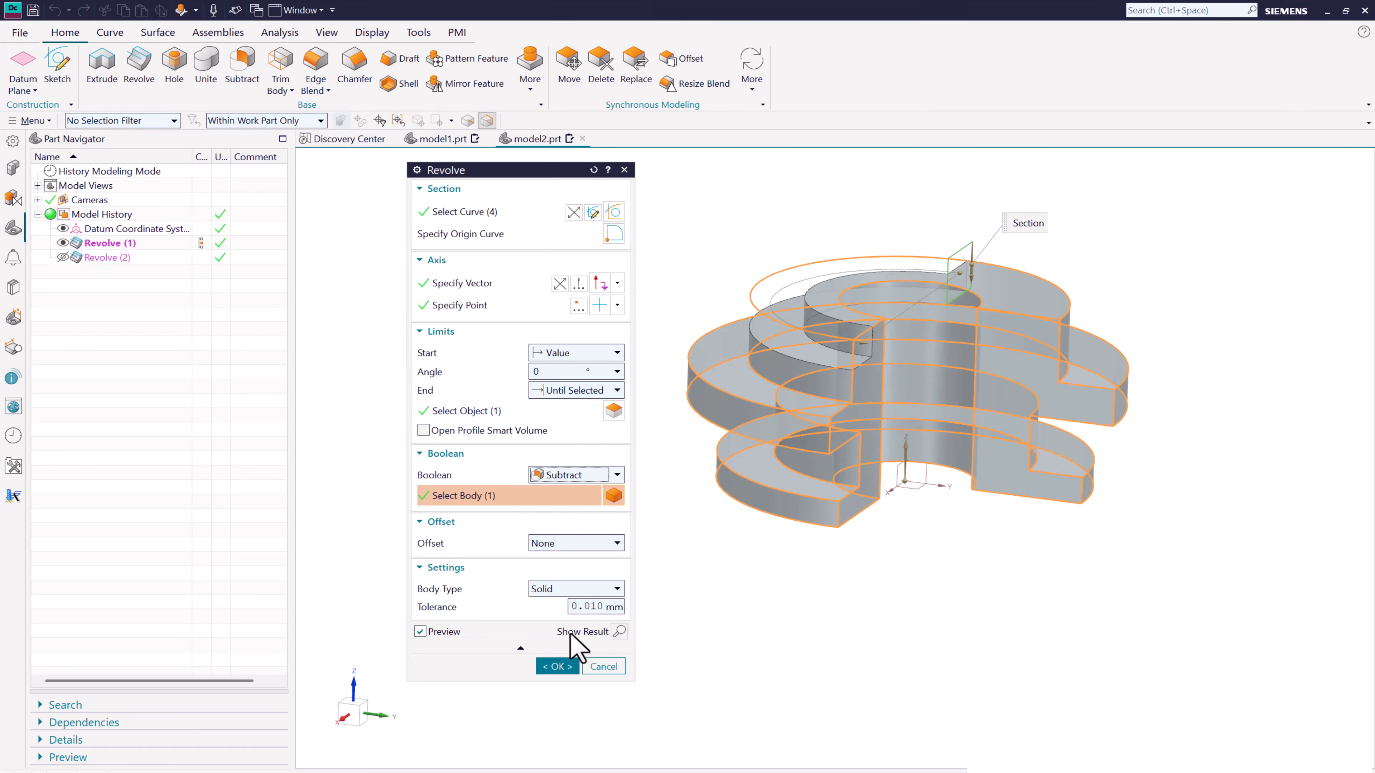
click(558, 667)
- Change the second revolve's Boolean to Intersect with the stepped solid
mouse_move(629, 506)
middle_down()
mouse_move(755, 535)
mouse_move(632, 520)
middle_up()
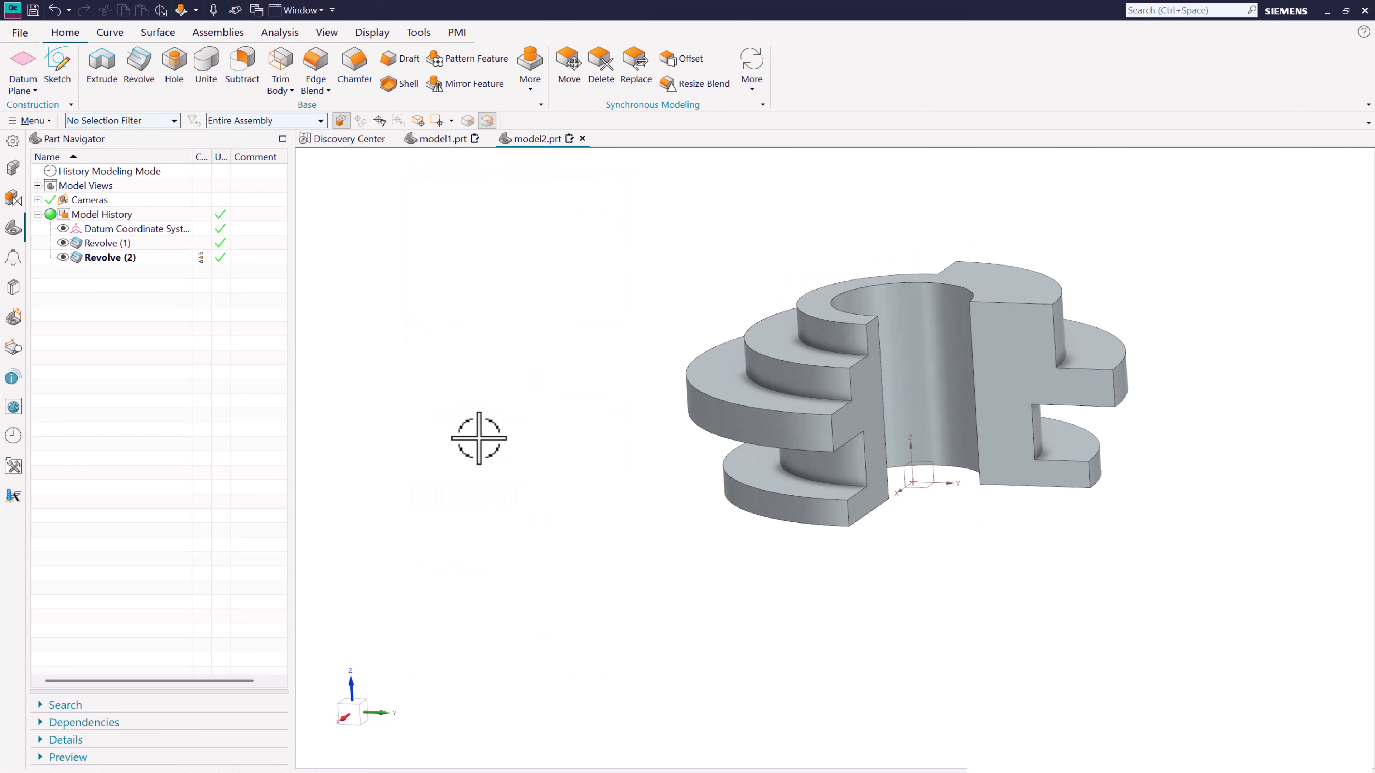
double_click(136, 257)
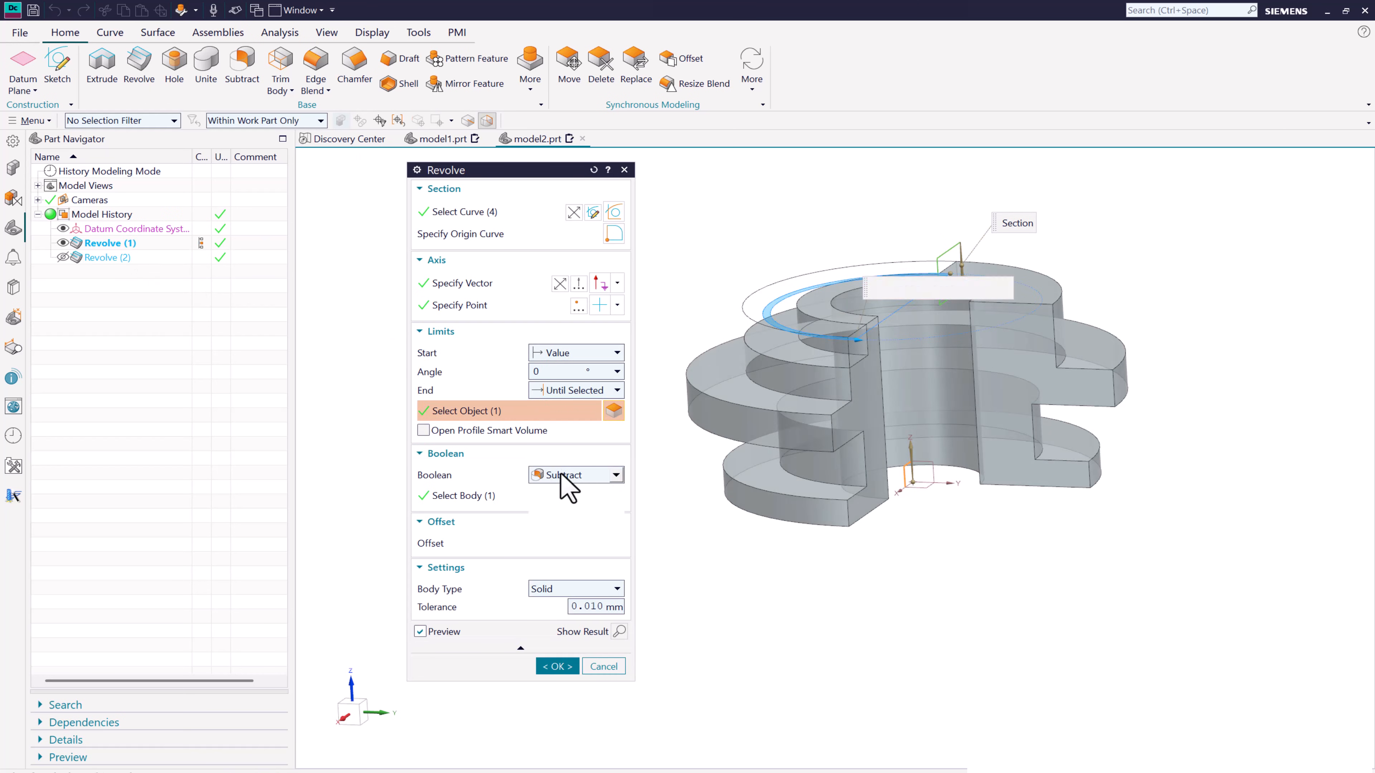
click(575, 476)
click(562, 535)
middle_drag(671, 499, 678, 452)
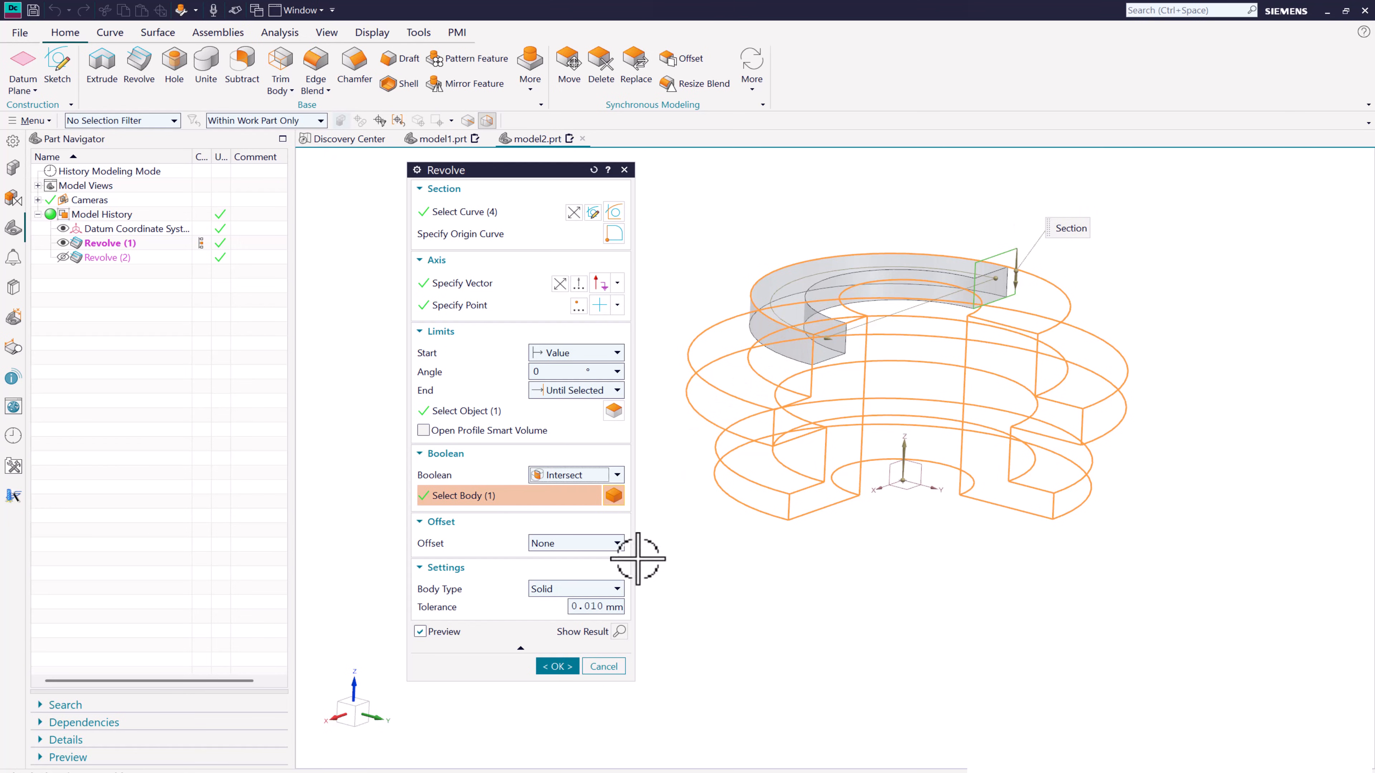
click(557, 668)
mouse_move(675, 507)
middle_down()
mouse_move(675, 390)
mouse_move(675, 506)
middle_up()
double_click(124, 259)
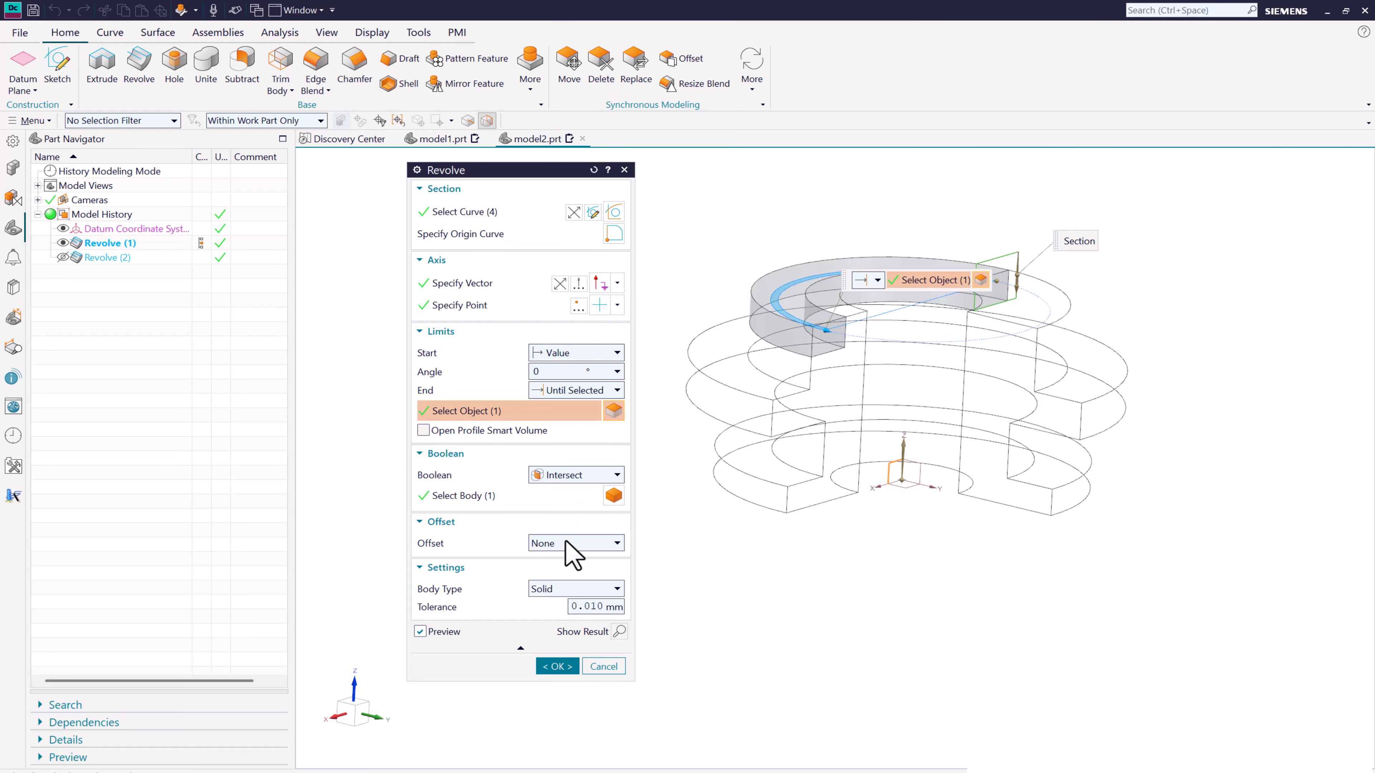
click(604, 667)
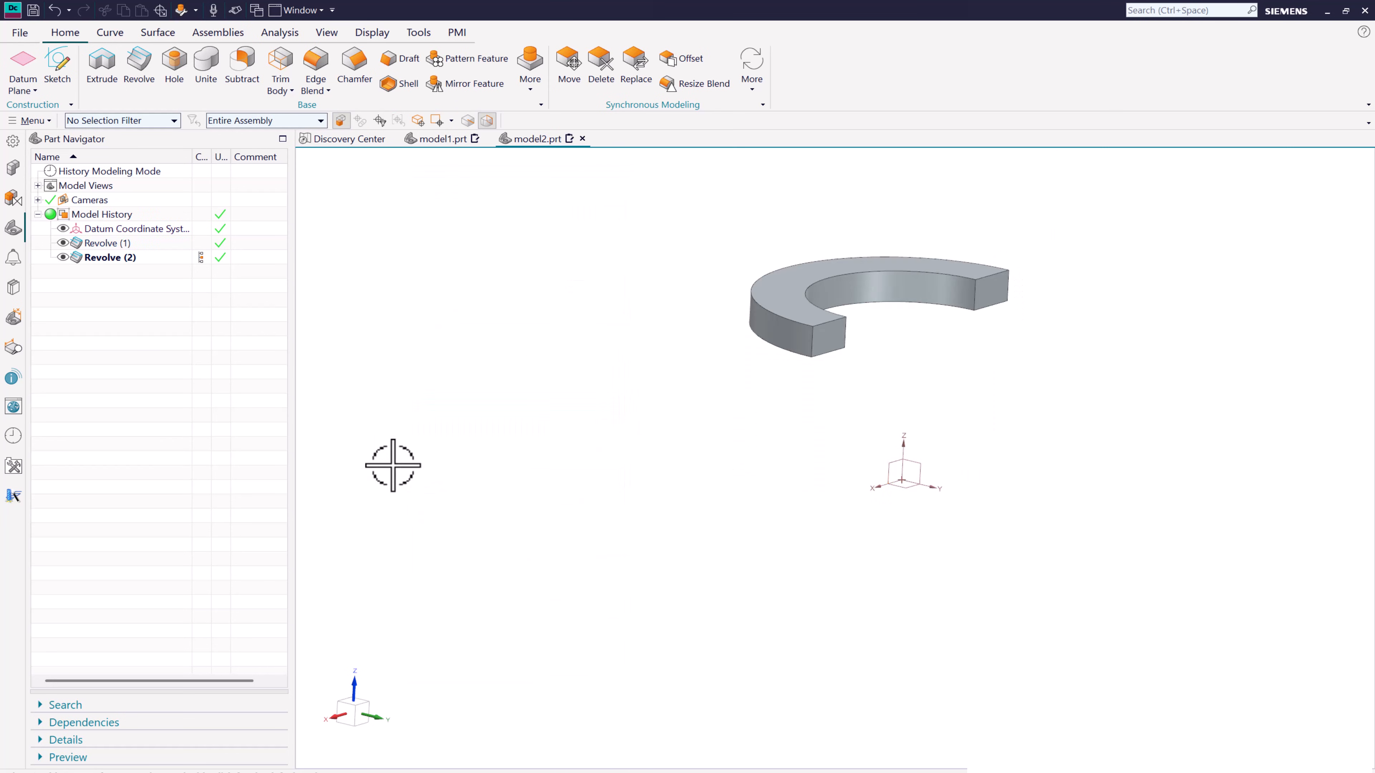
- Delete both revolve features from the model history
shift+click(119, 248)
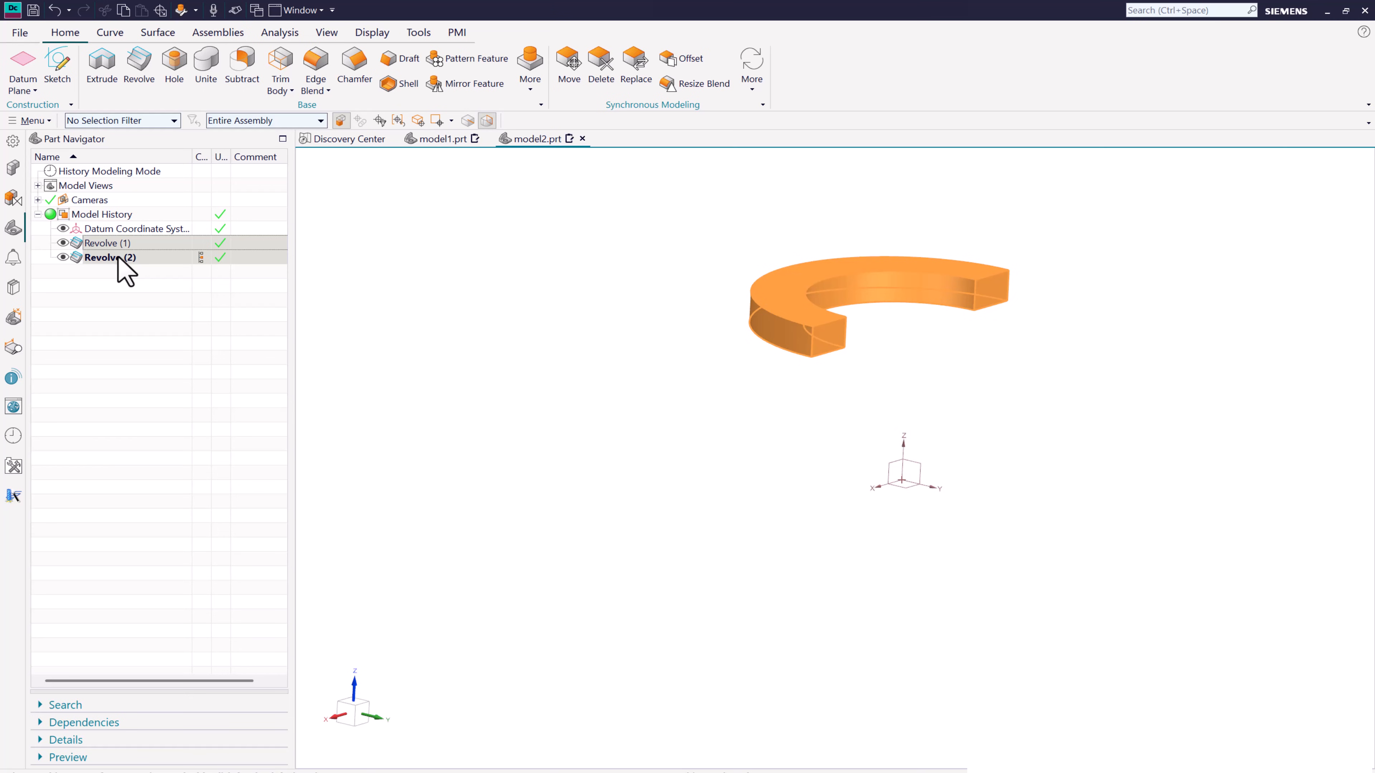
right_click(119, 258)
click(162, 497)
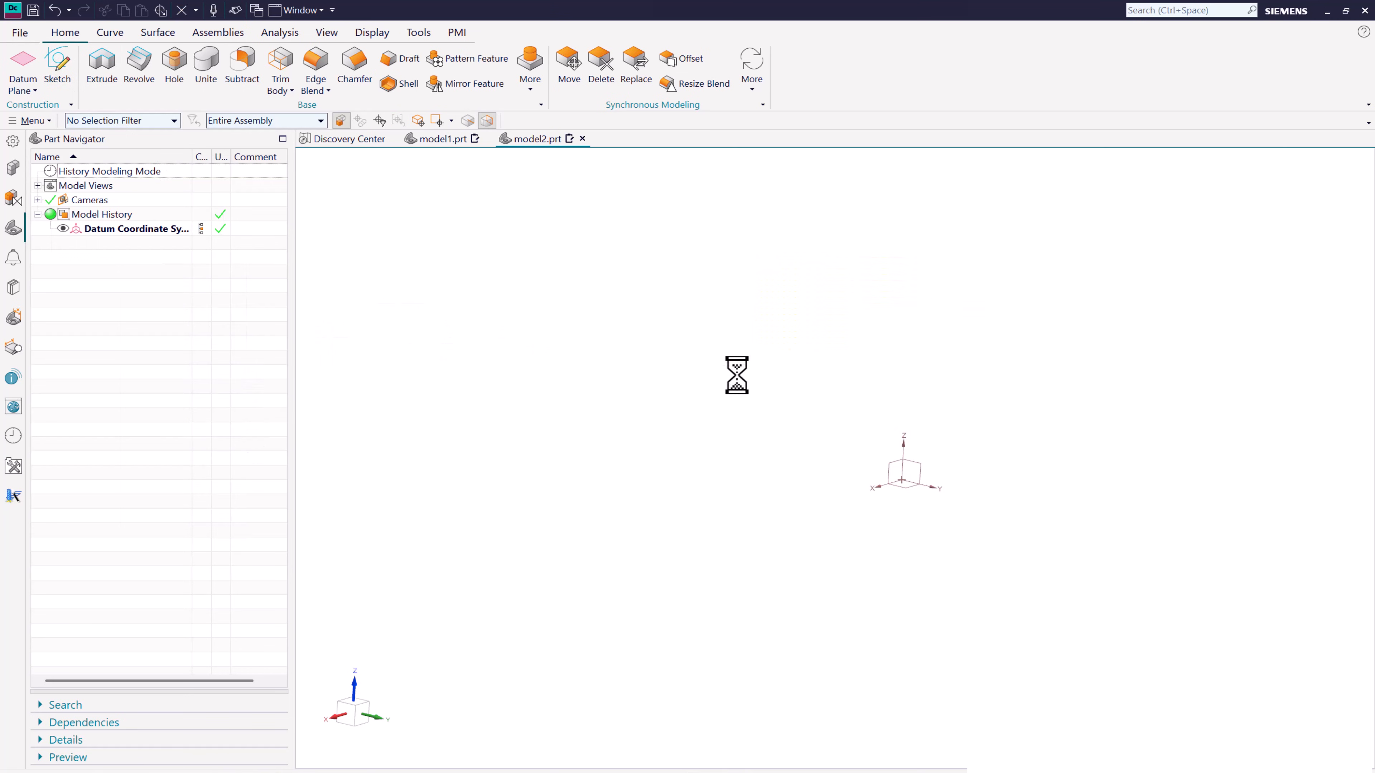
- On the XZ datum plane, sketch a closed six-line L-shaped profile beside the vertical axis, about 240 mm wide on top and 430 mm at the base
click(888, 463)
click(561, 427)
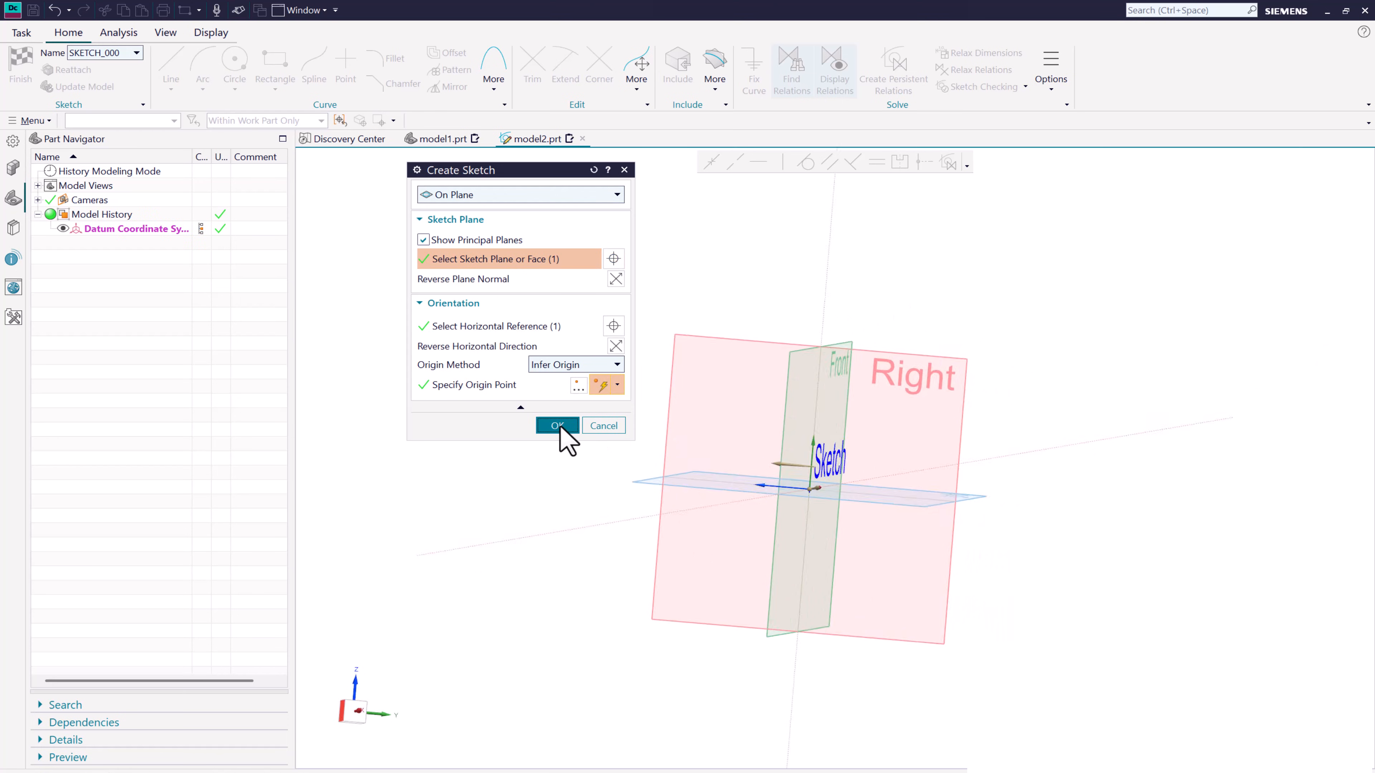
click(184, 68)
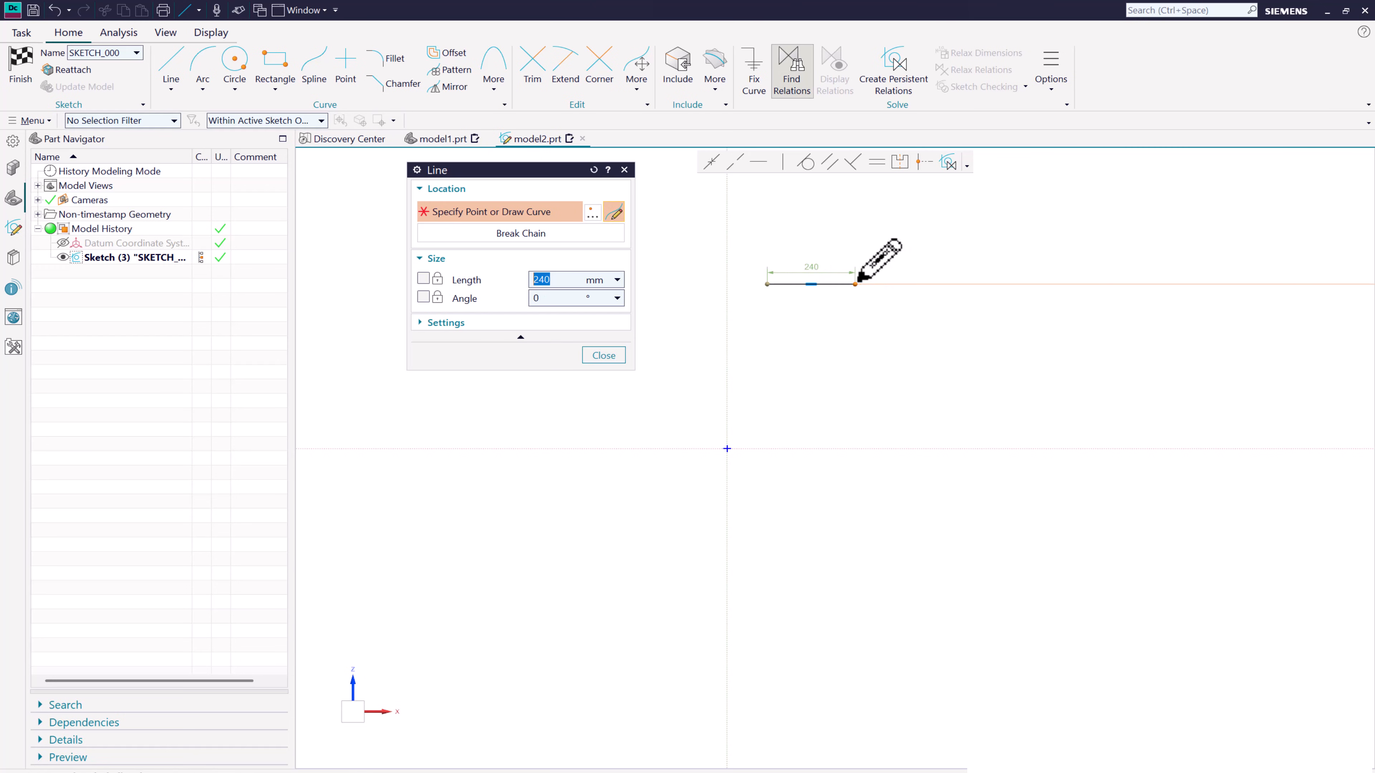
click(855, 284)
click(856, 380)
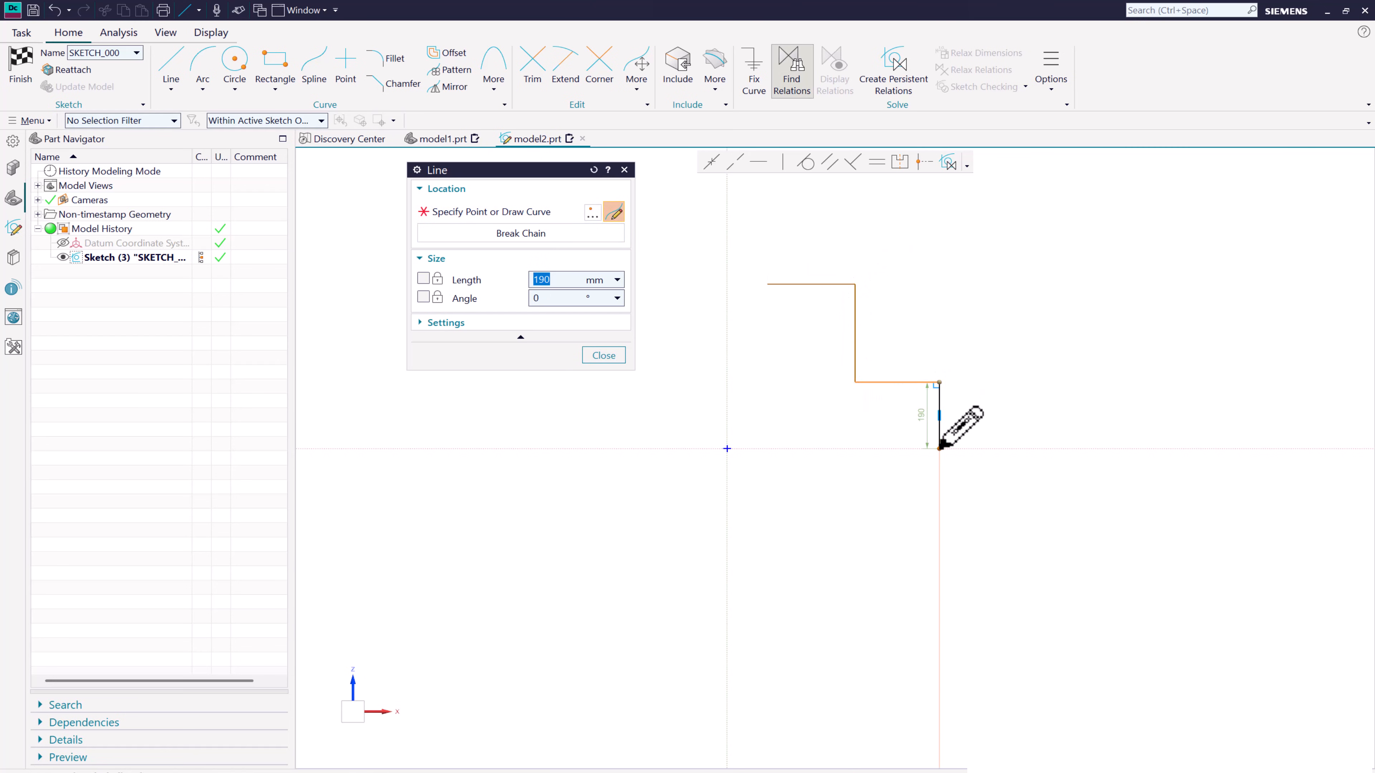
click(935, 433)
click(820, 436)
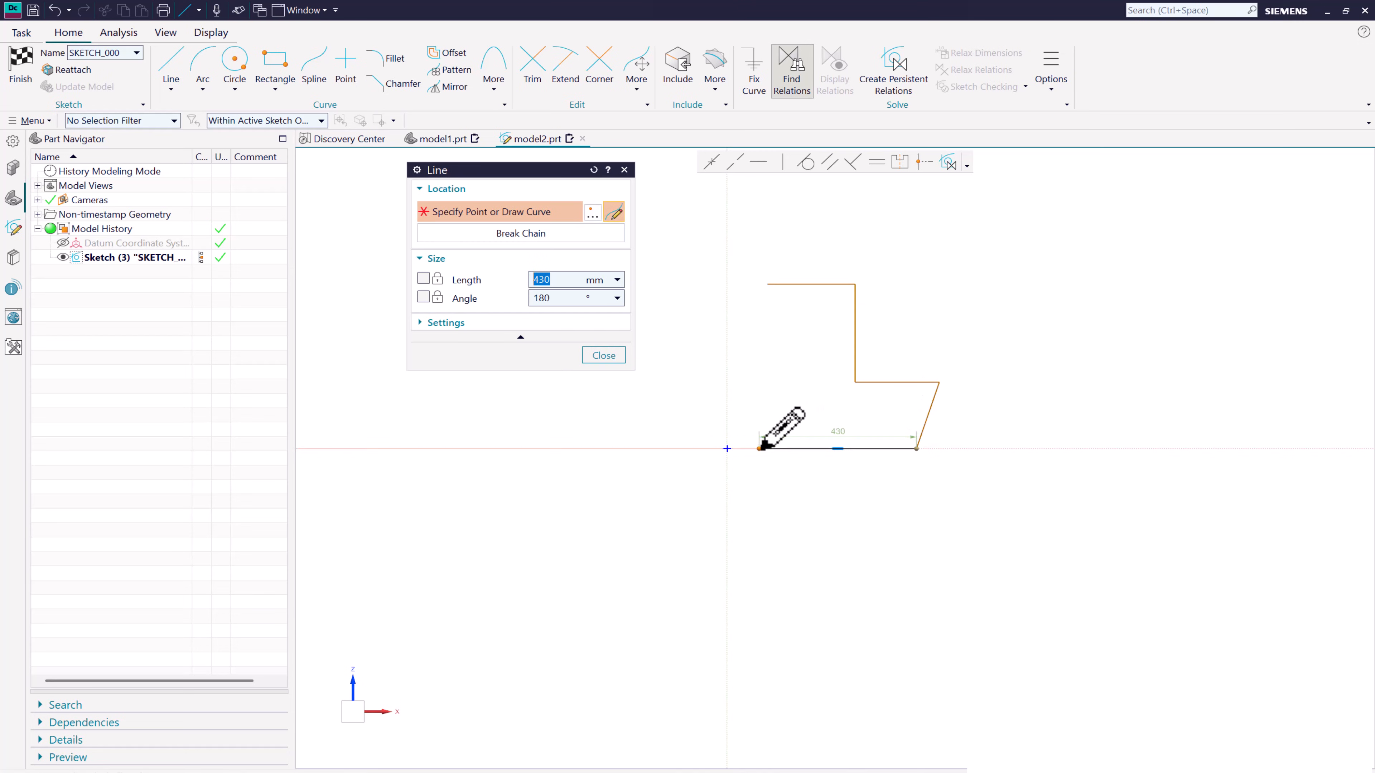
click(760, 447)
click(768, 283)
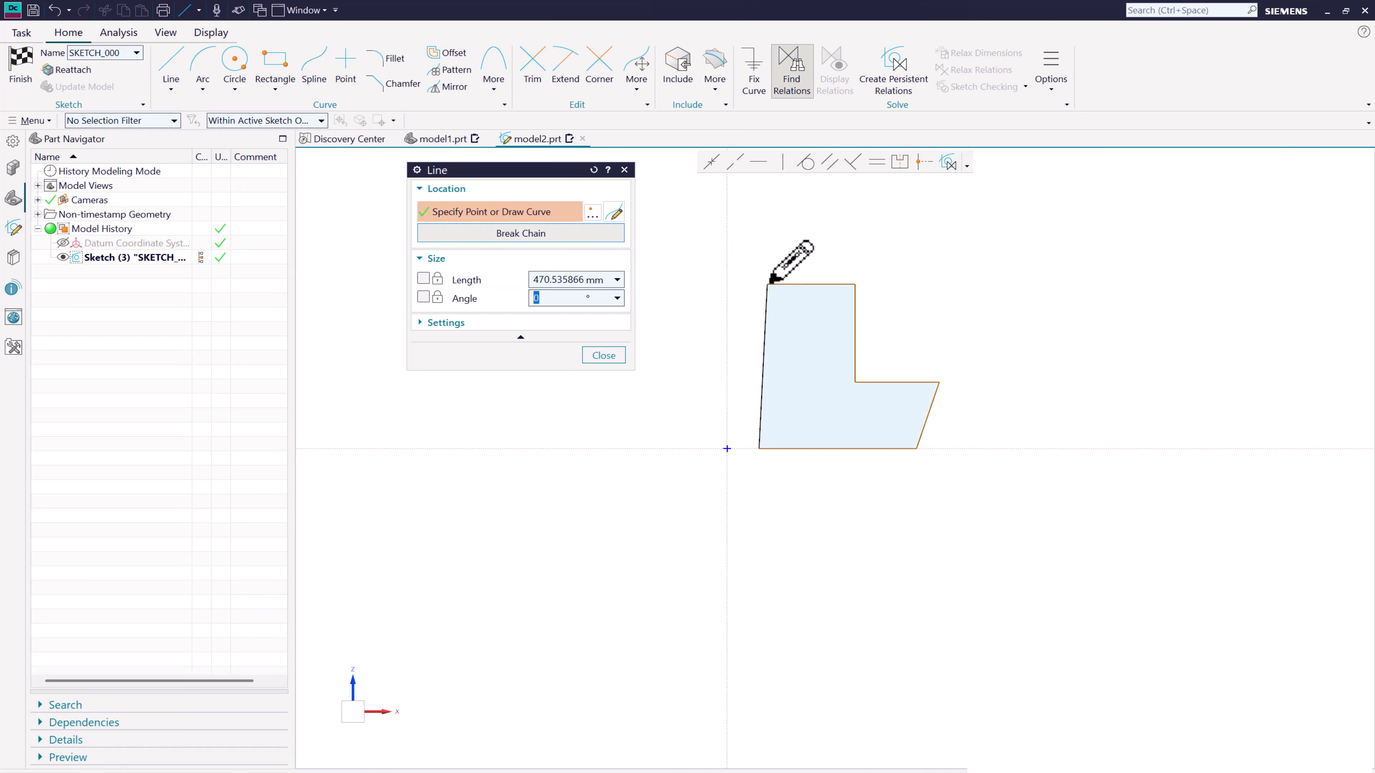
key(Escape)
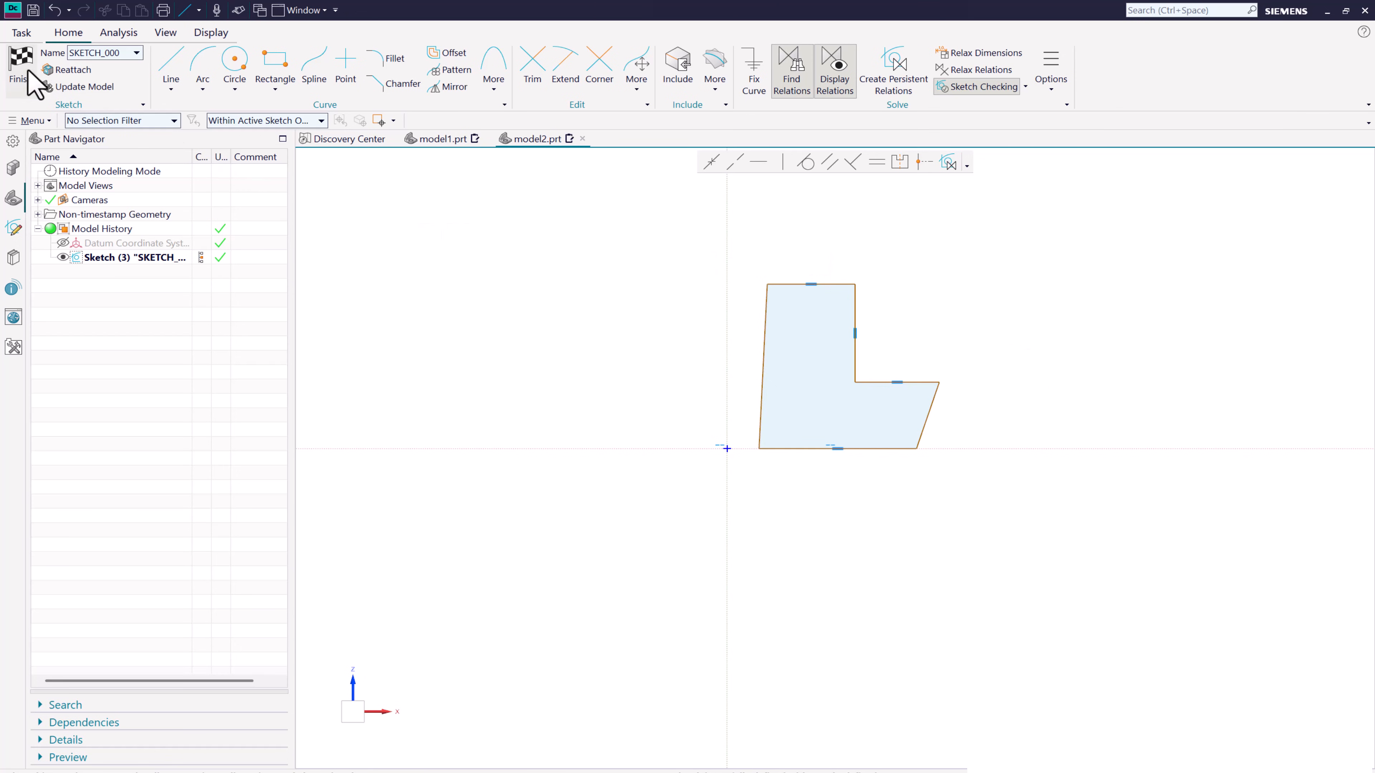
- Start a 180-degree Revolve of the closed L-shaped profile about the Z axis through the origin
middle_drag(546, 325, 482, 340)
click(140, 64)
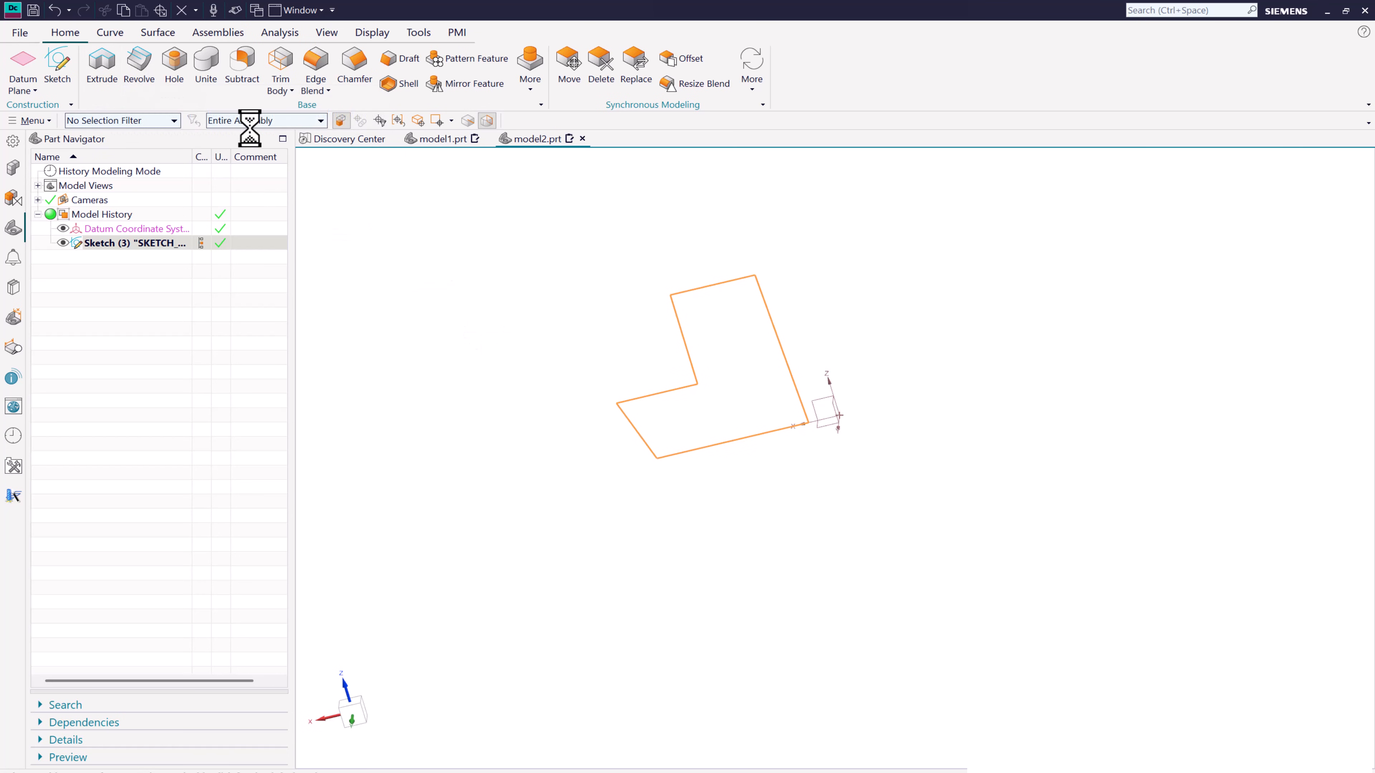
mouse_move(675, 292)
middle_down()
mouse_move(800, 315)
mouse_move(871, 282)
mouse_move(813, 246)
mouse_move(878, 256)
mouse_move(735, 306)
middle_up()
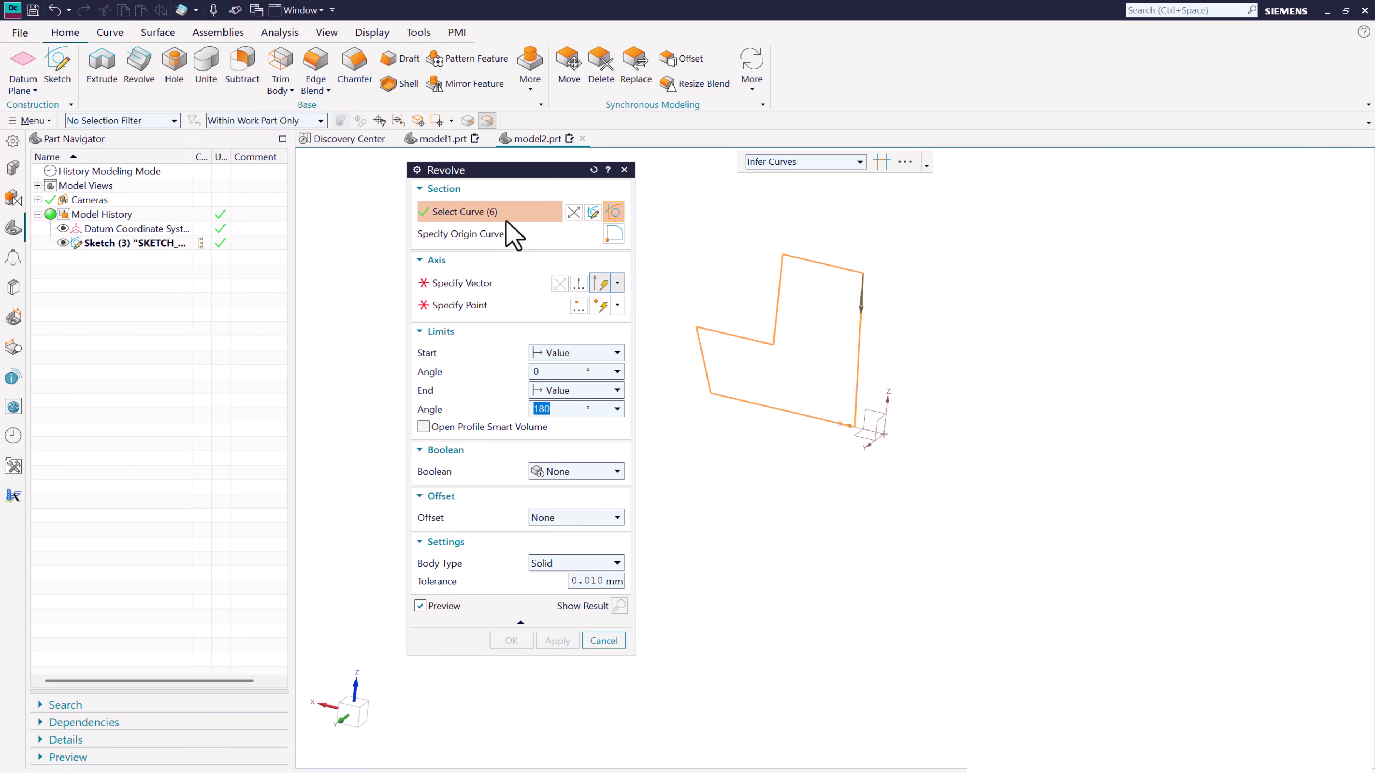
click(468, 284)
click(838, 432)
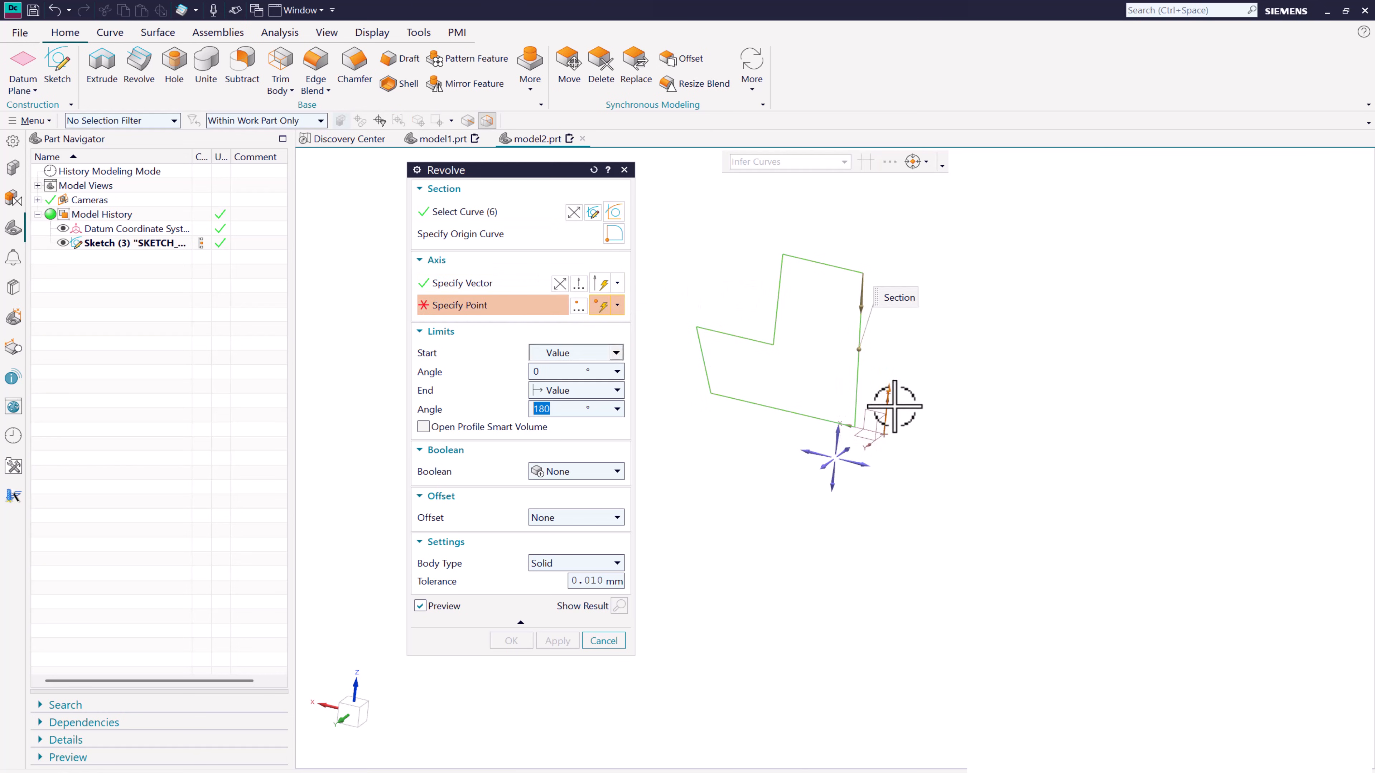
click(880, 430)
- Give the revolve a Two-Sided offset with start 0 mm and end 20 mm, and create the solid
middle_drag(758, 461, 758, 431)
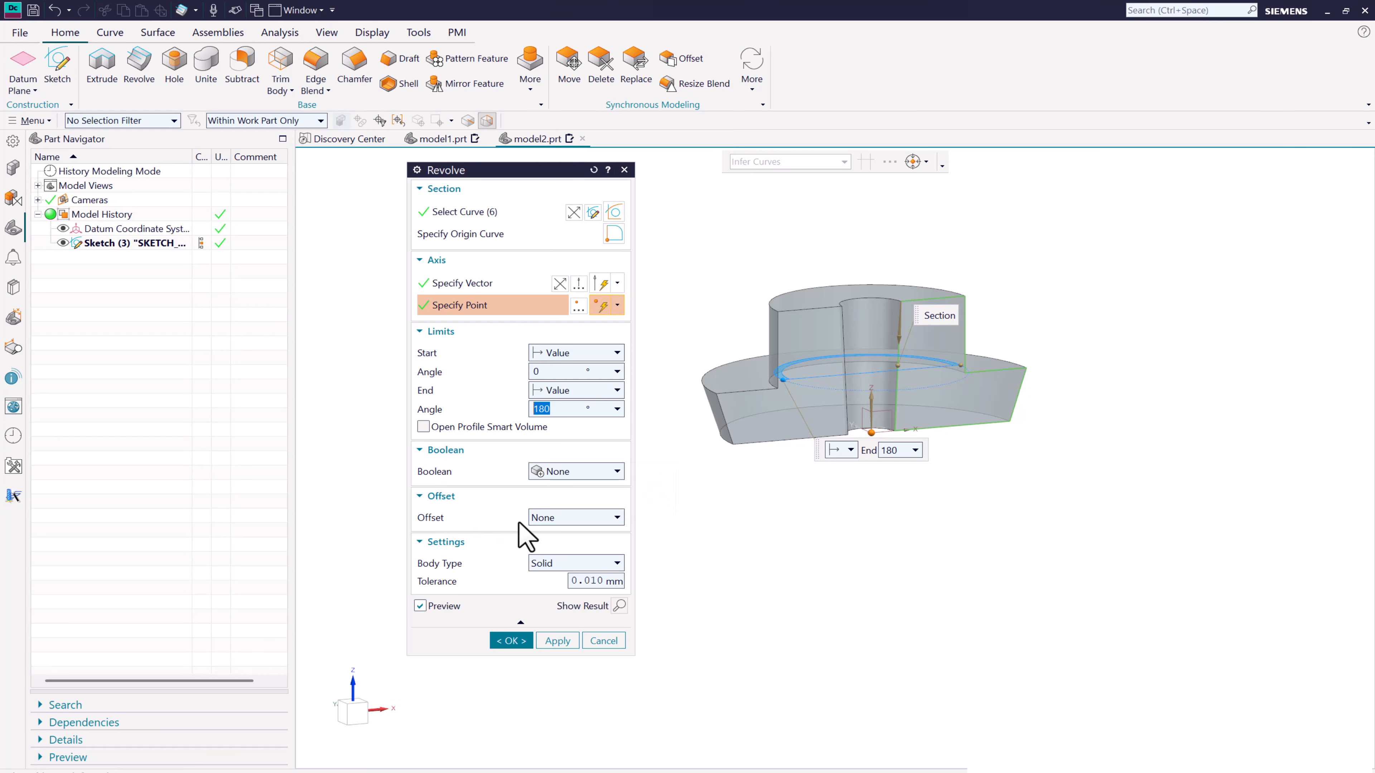
click(542, 518)
click(549, 547)
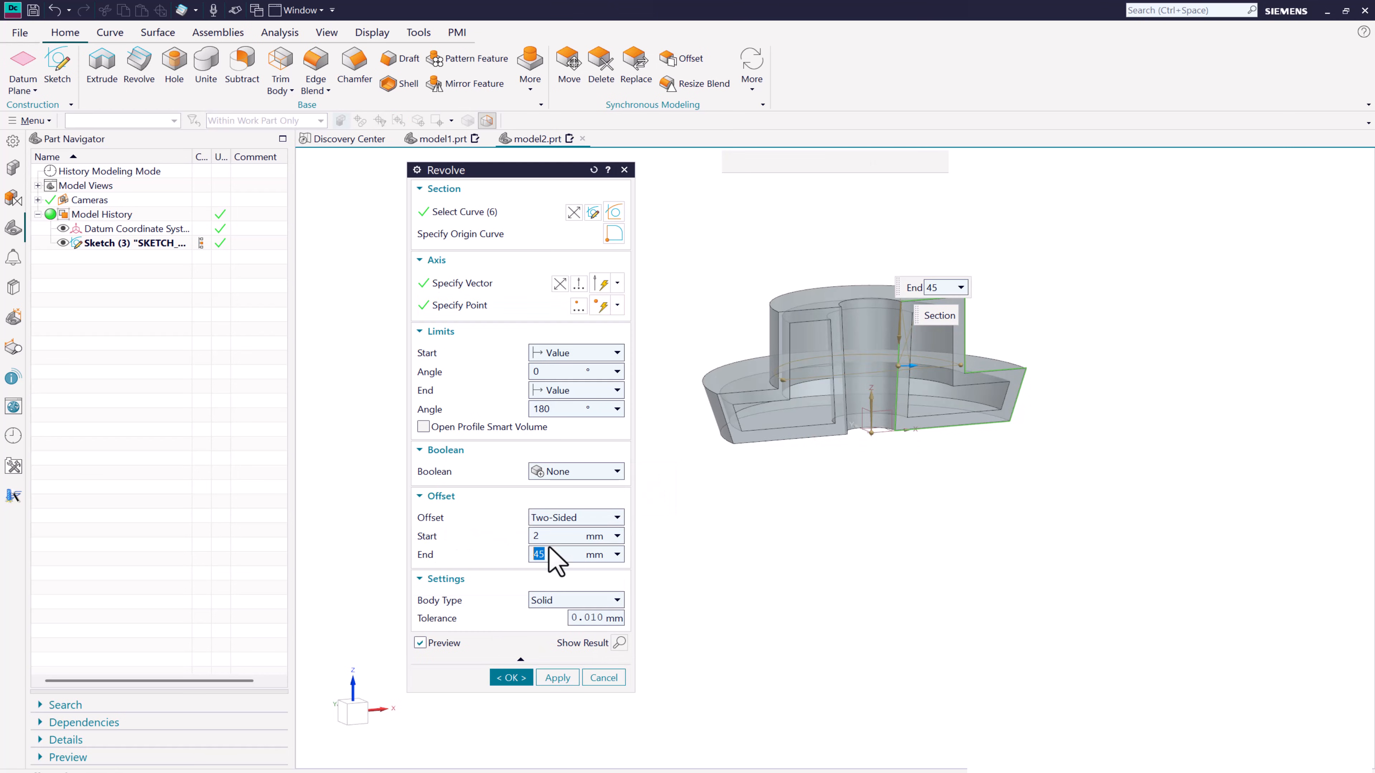
double_click(548, 554)
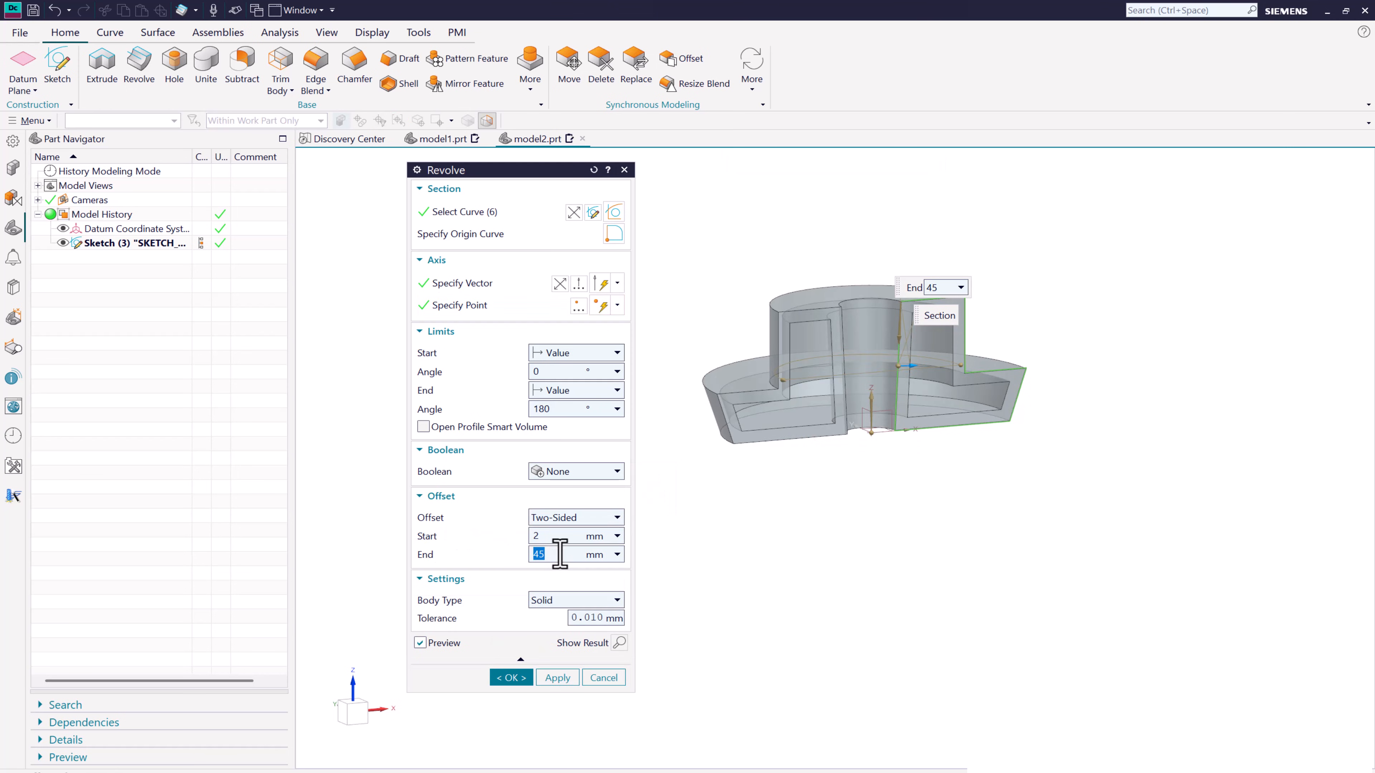
scroll(746, 378, up, 1)
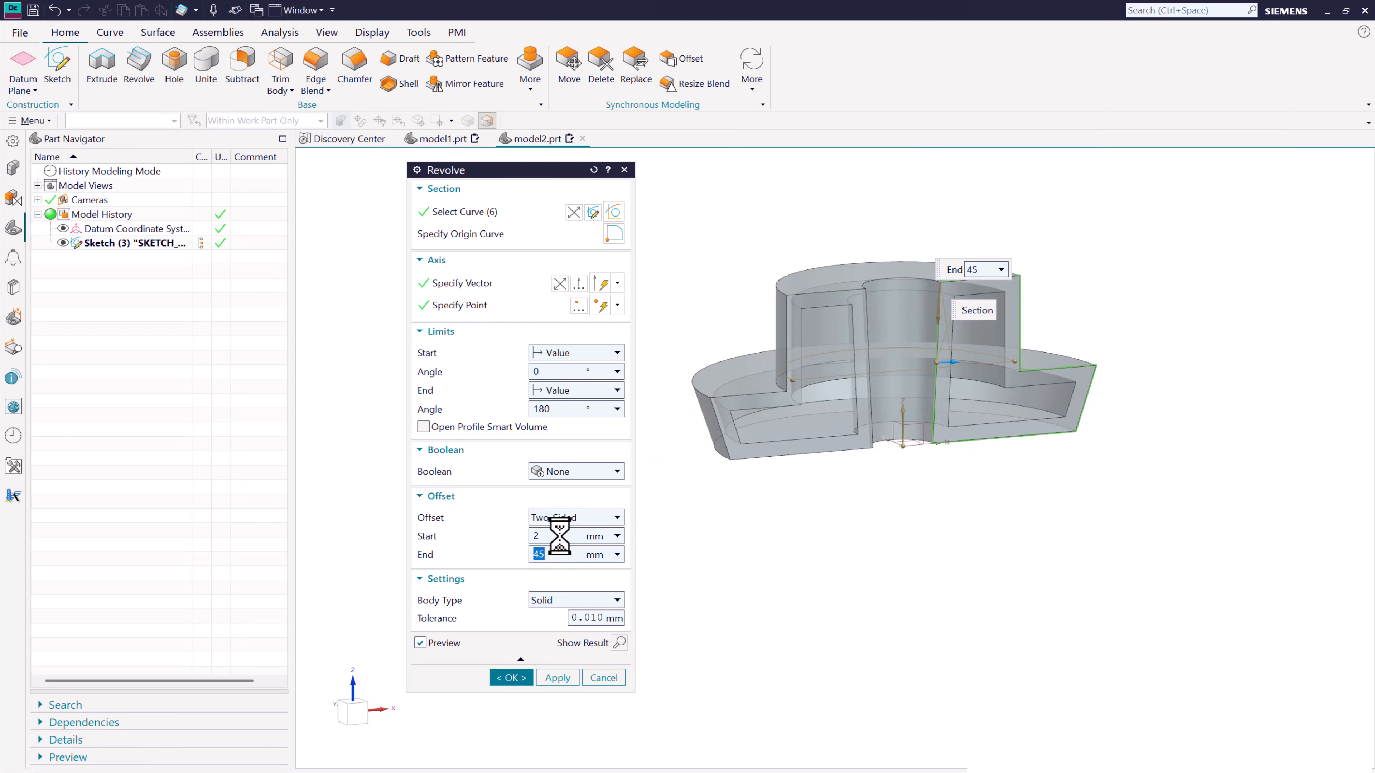
text(0)
key(Tab)
scroll(805, 389, up, 1)
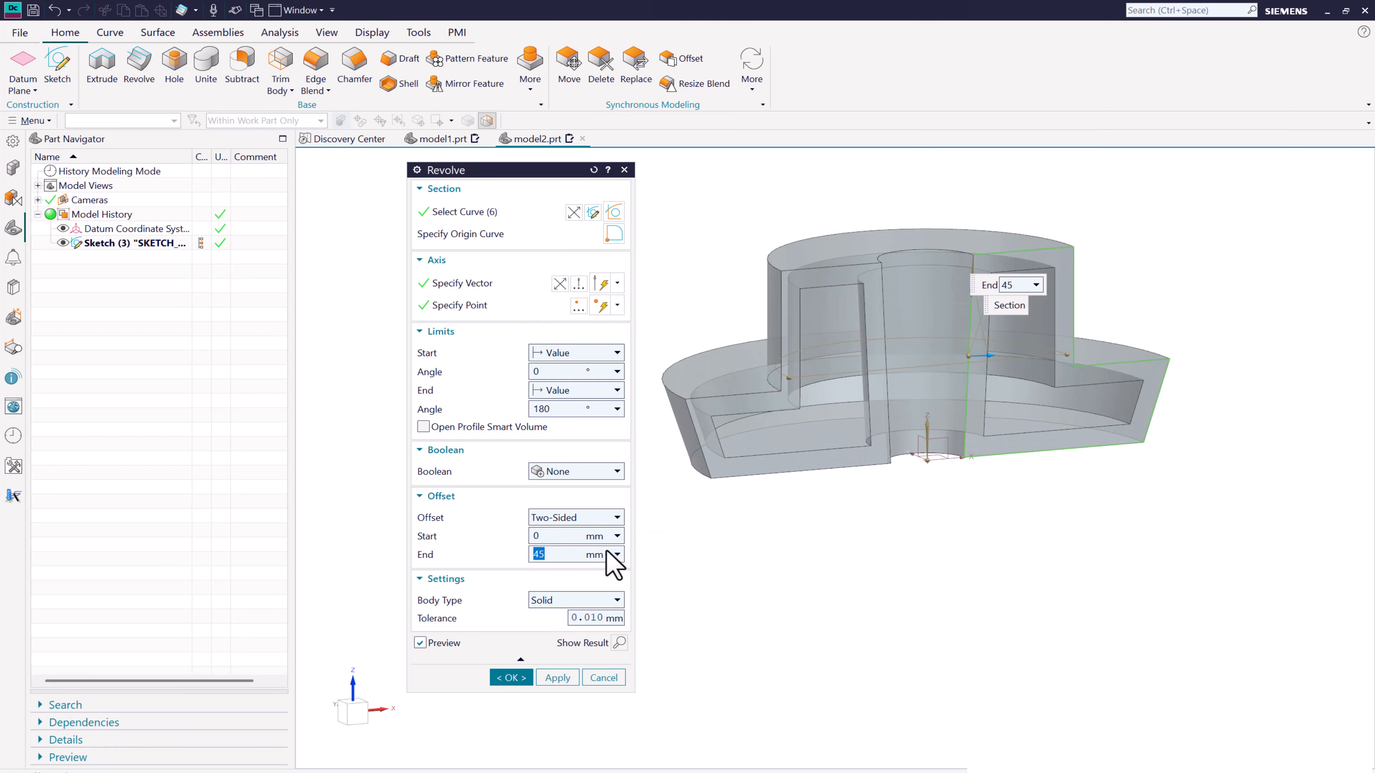
text(20)
key(Return)
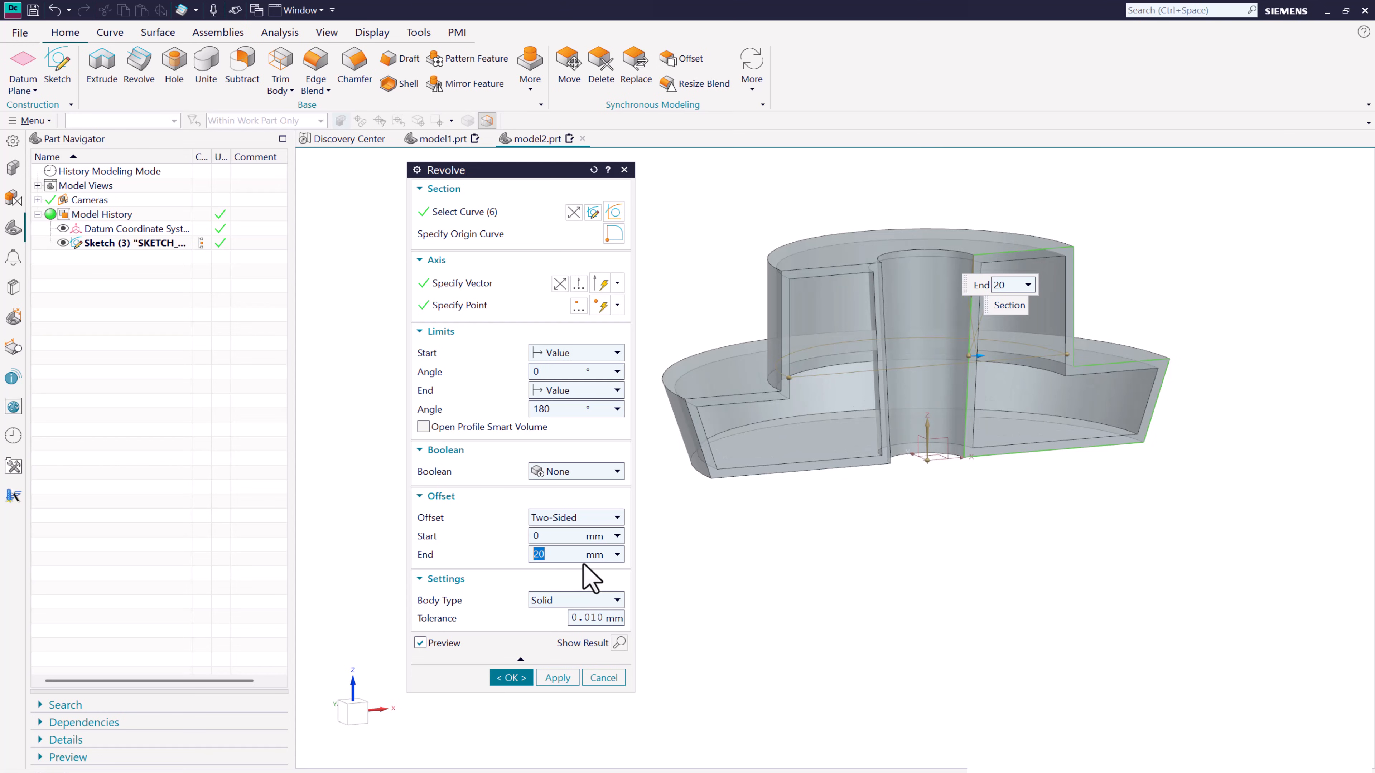
middle_drag(848, 530, 812, 528)
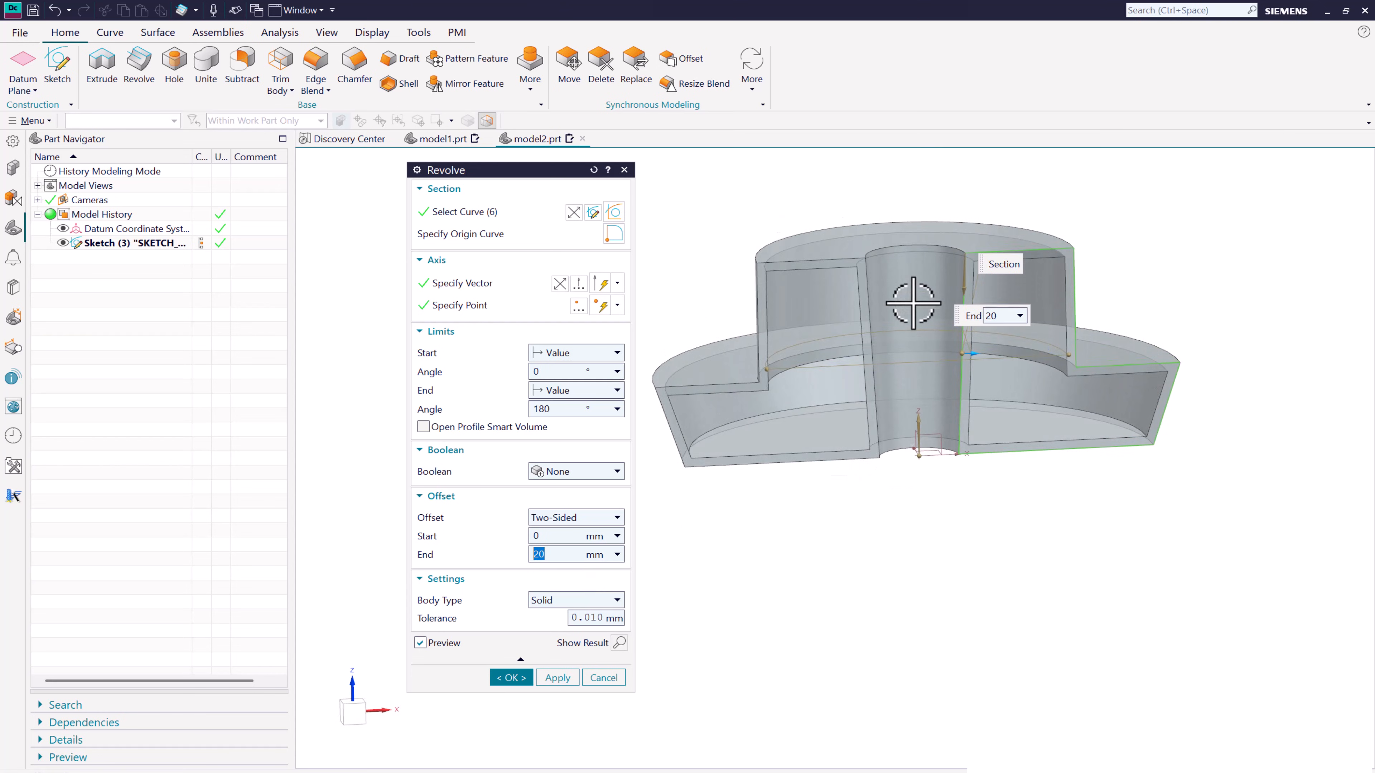
mouse_move(890, 417)
middle_down()
mouse_move(952, 399)
mouse_move(954, 384)
mouse_move(877, 404)
middle_up()
click(511, 678)
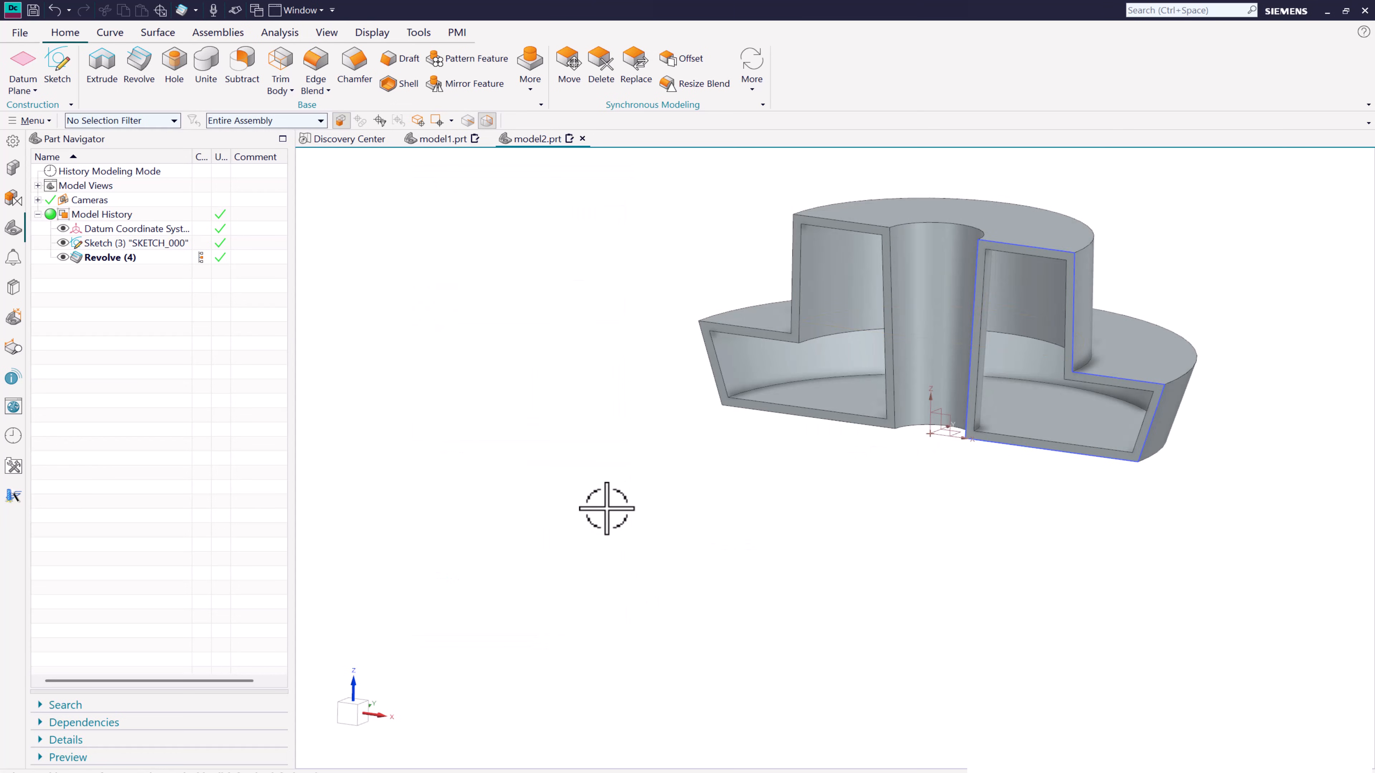
- Delete the hollow revolve feature from the model history, keeping its sketch
middle_drag(649, 493, 698, 469)
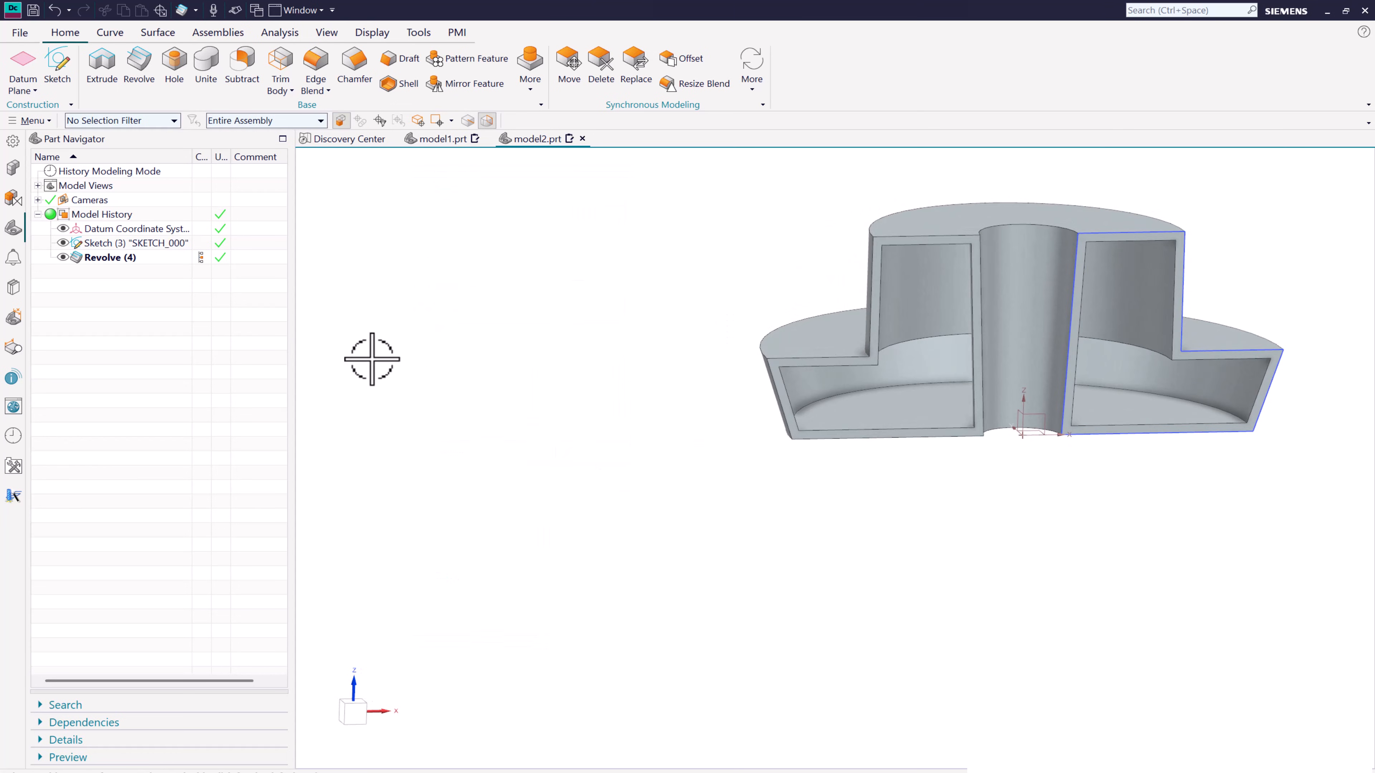
right_click(115, 259)
click(187, 540)
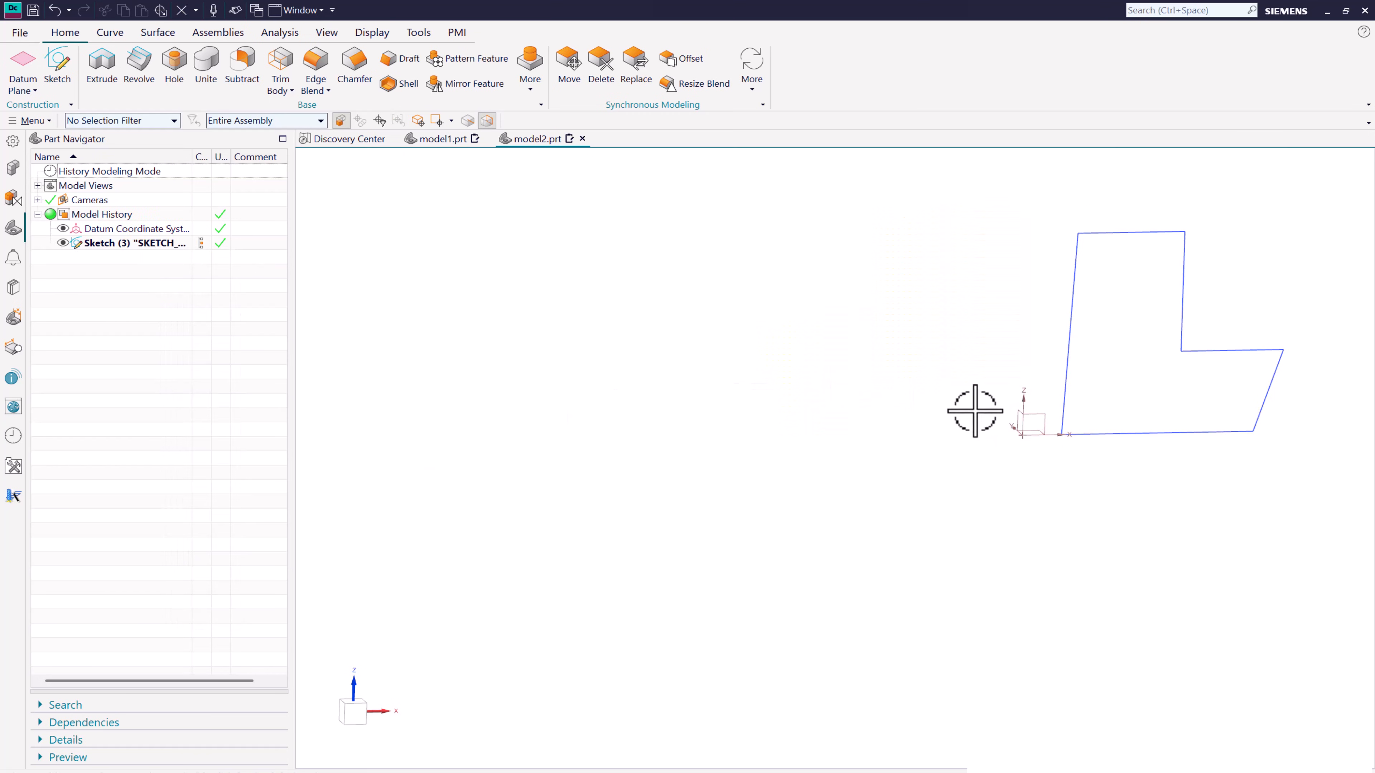
- Edit the profile sketch and delete the slanted inner line nearest the vertical axis, leaving an open profile
double_click(1065, 329)
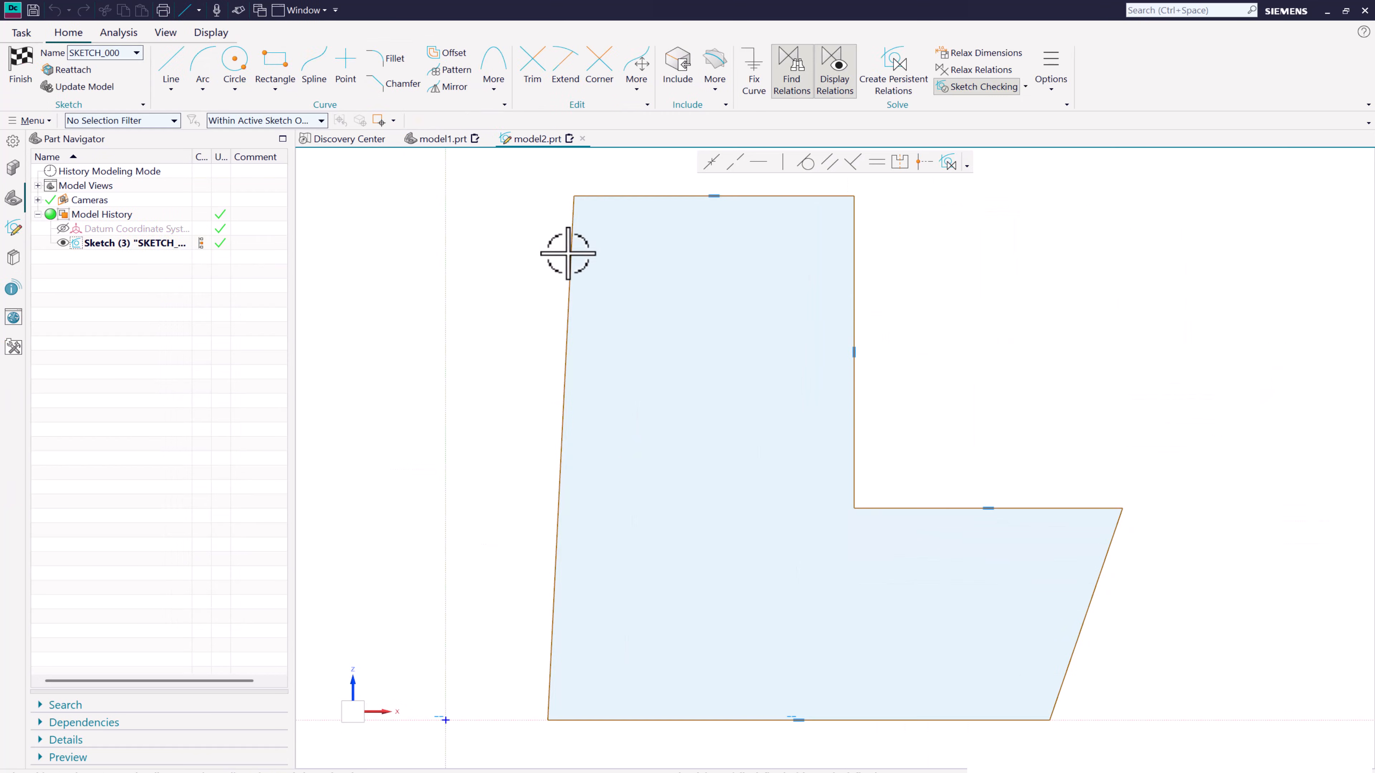
scroll(706, 263, down, 2)
click(619, 262)
key(Delete)
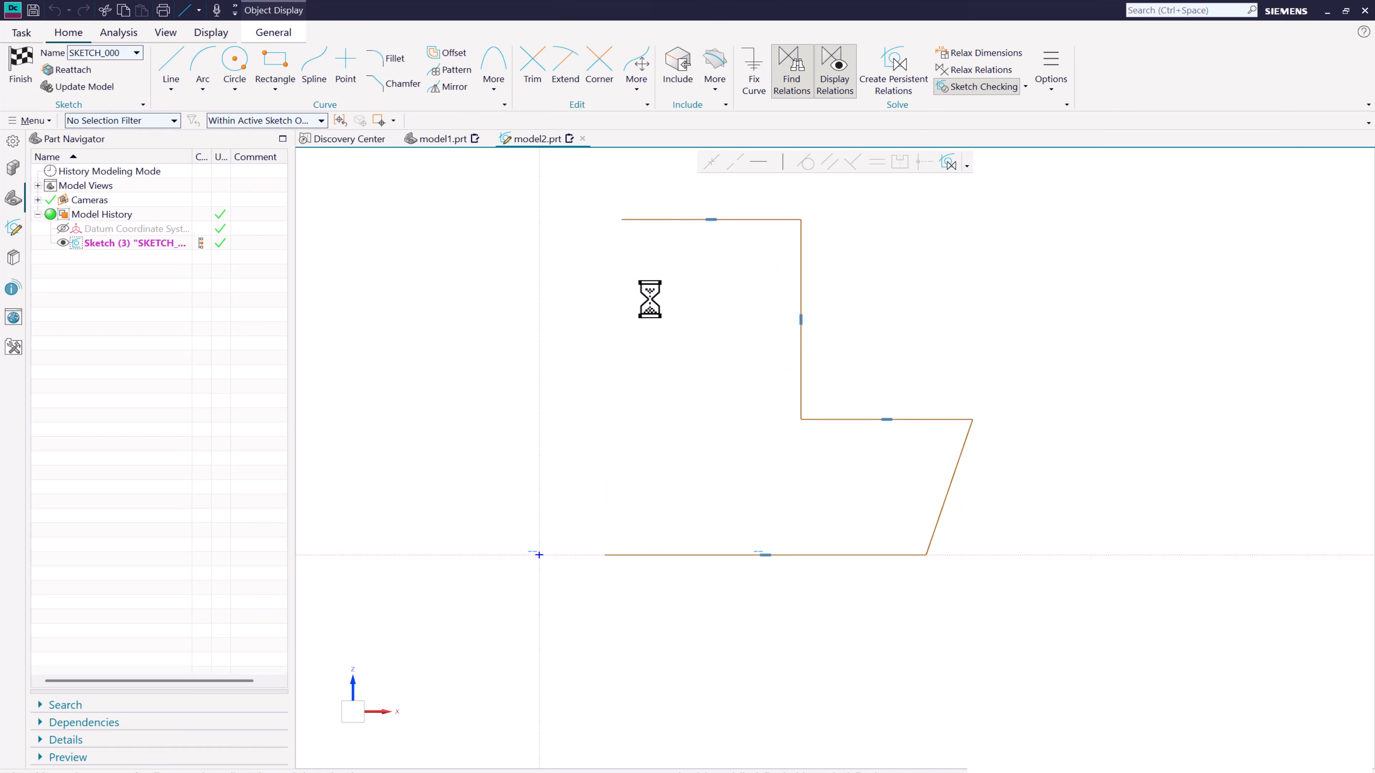
scroll(723, 288, down, 2)
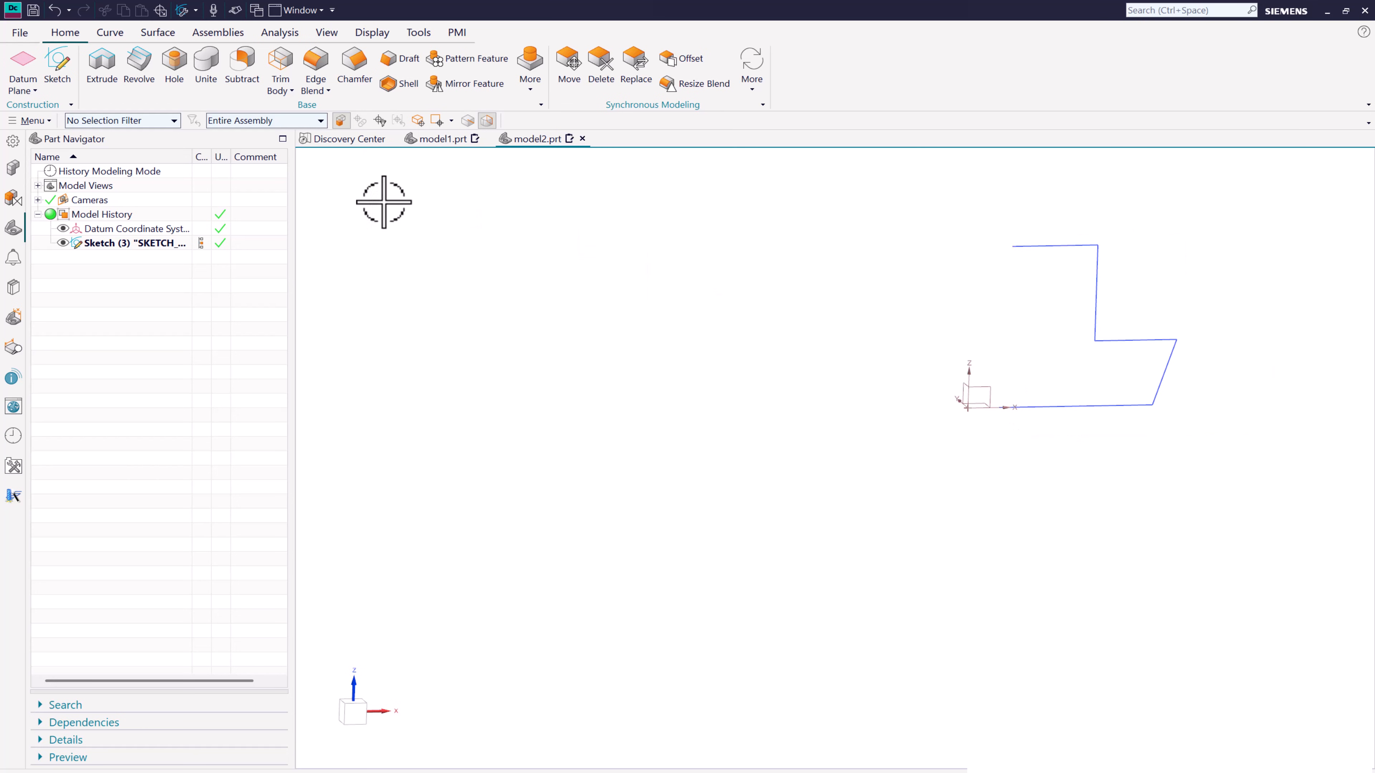
- Start a 180-degree Revolve of the open five-line profile about the Z axis through the origin
click(139, 64)
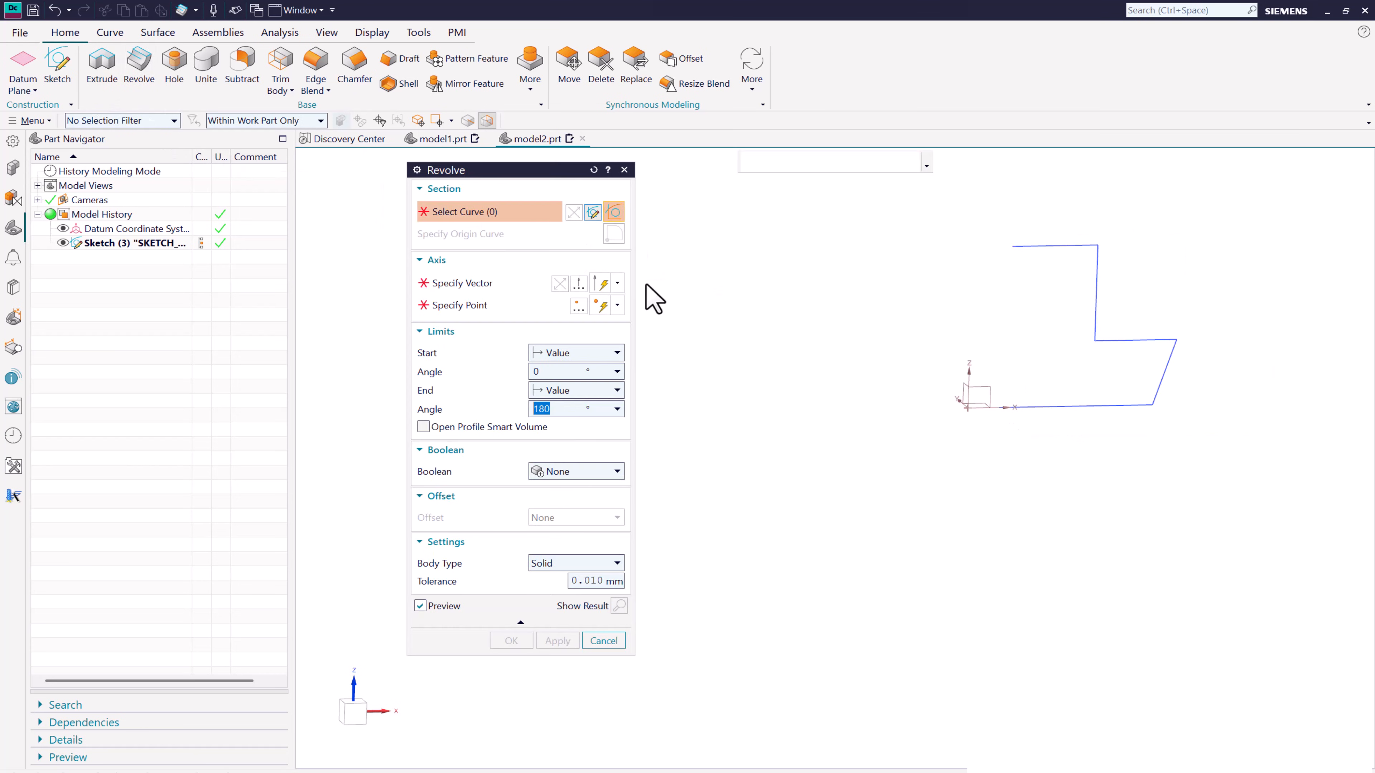
click(1055, 244)
click(471, 283)
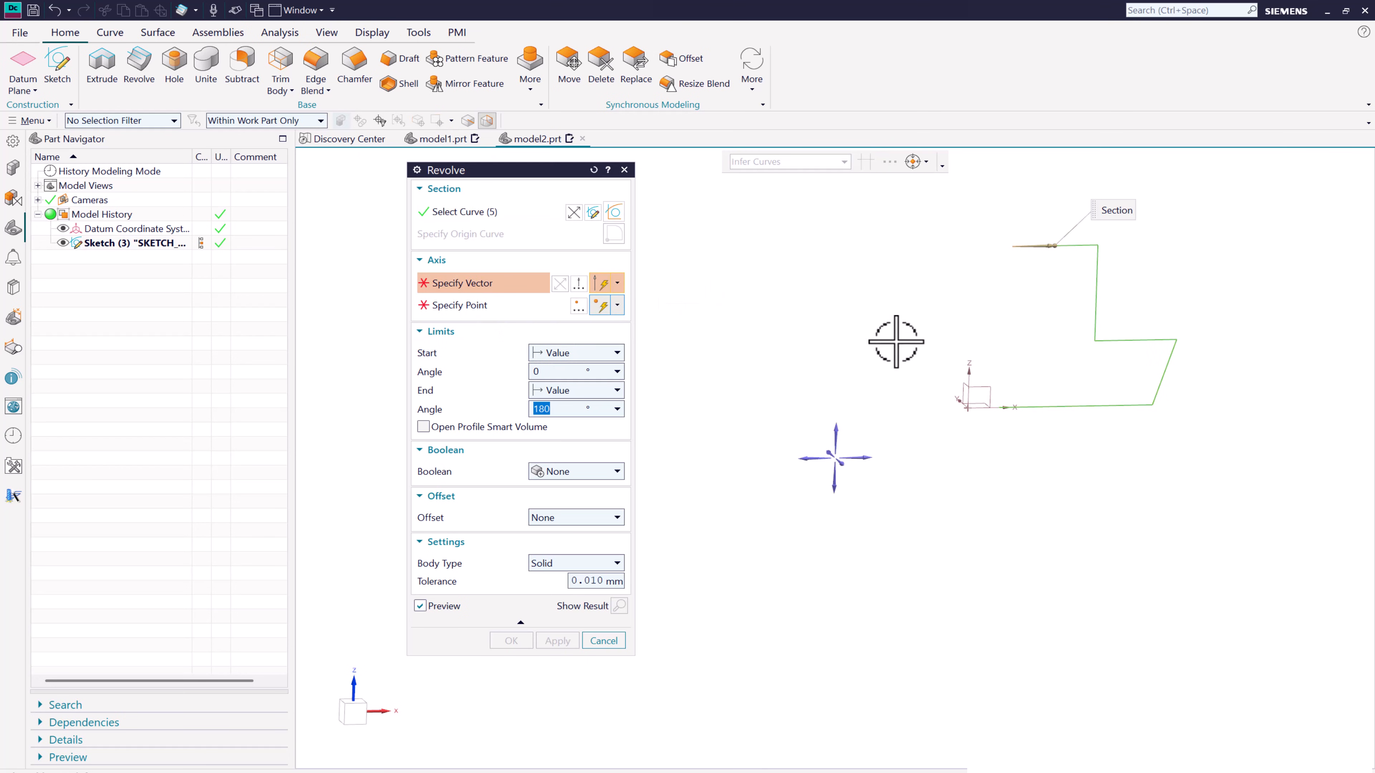
click(973, 372)
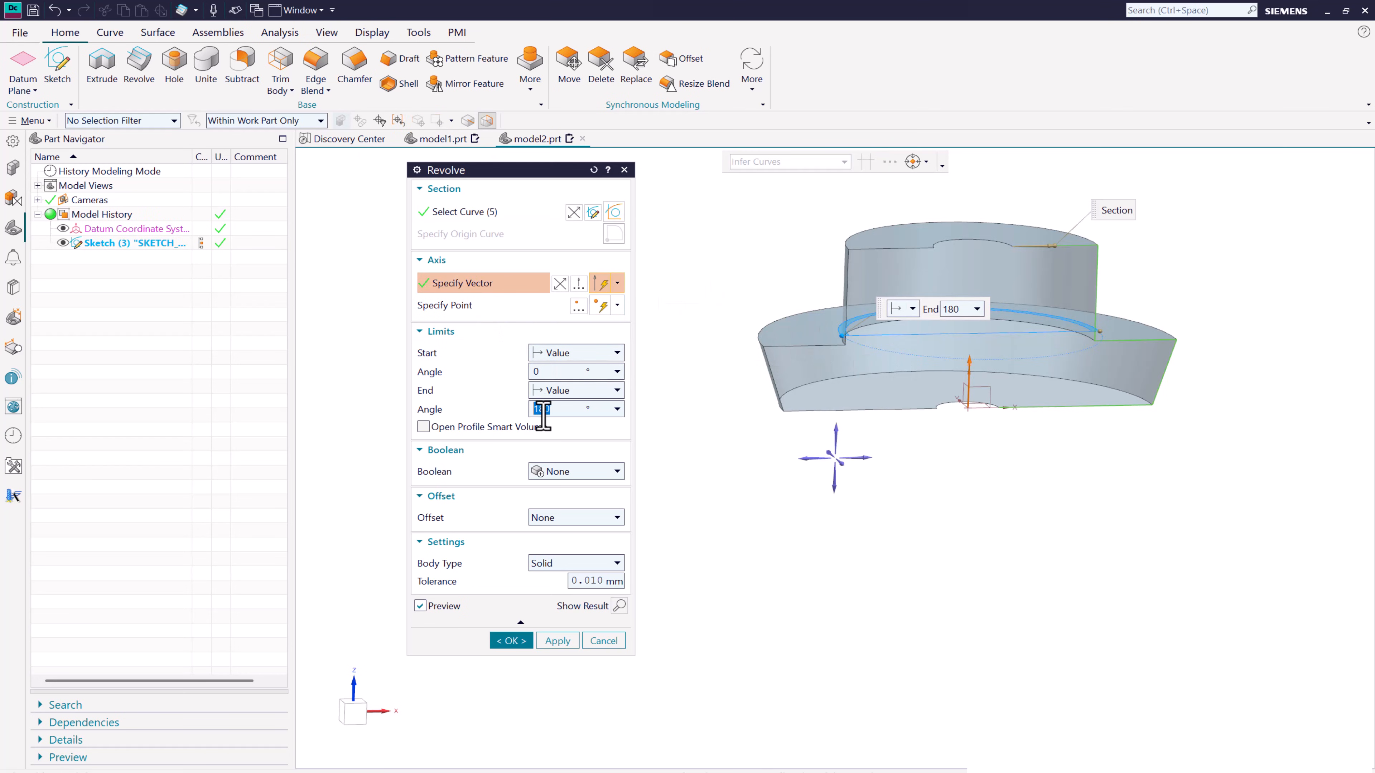
click(514, 306)
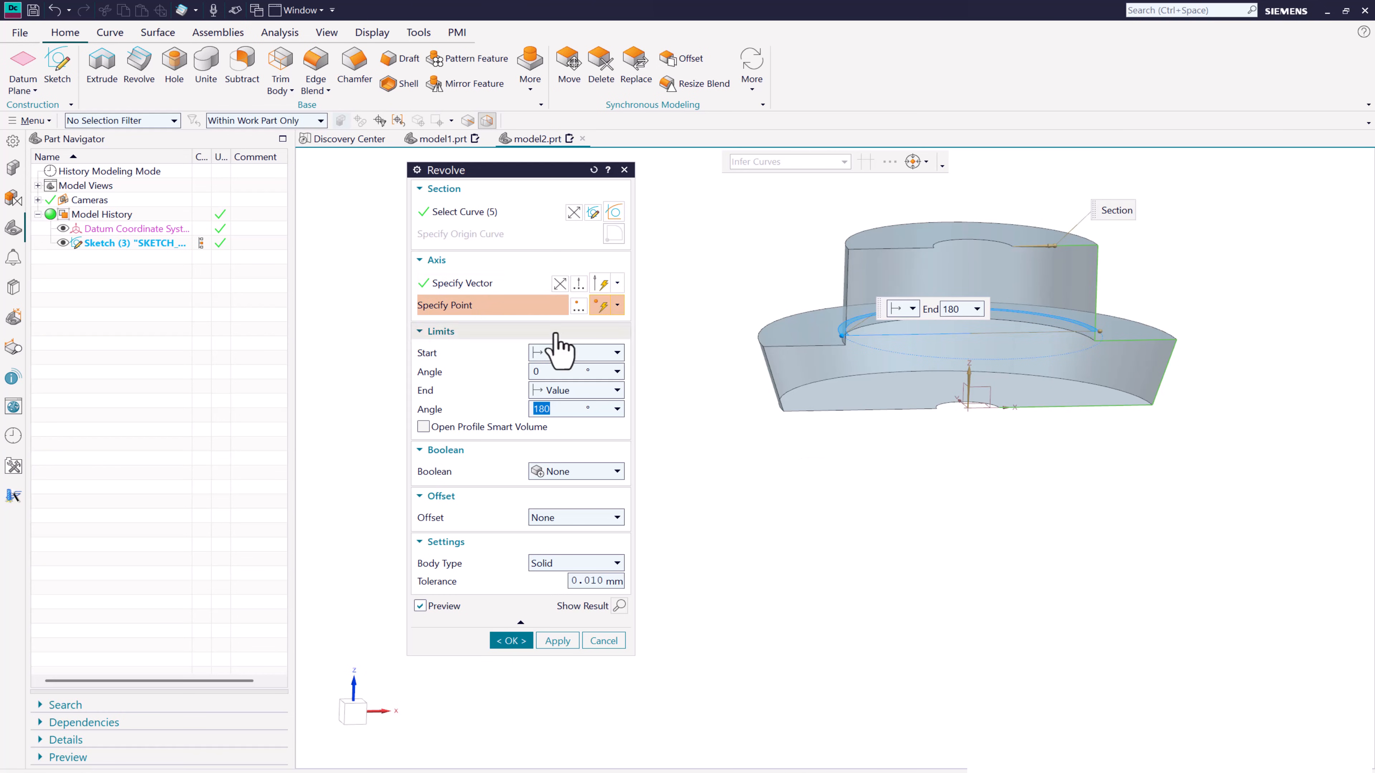
click(969, 409)
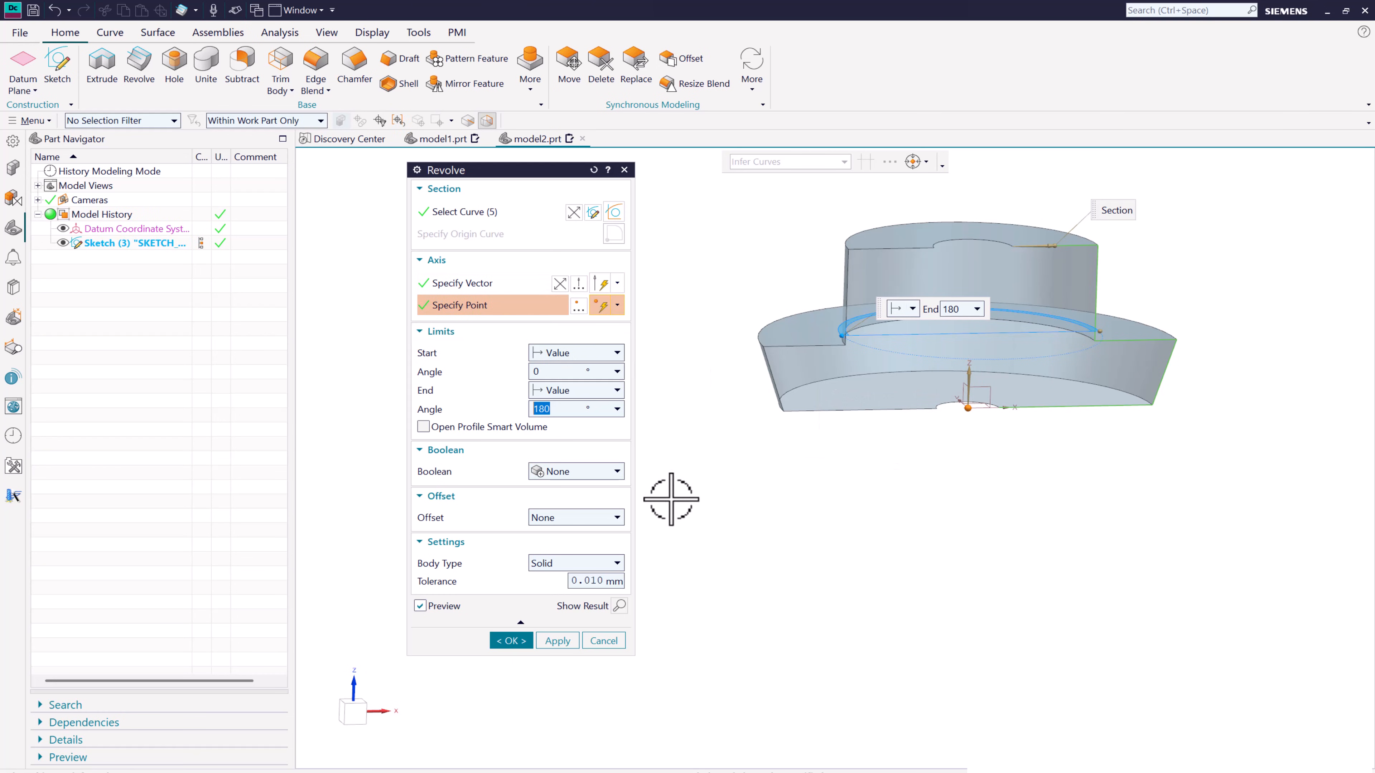
- Keep the Boolean at None, set a Two-Sided offset from 0 to 20 mm, and create the open-profile revolve
click(566, 472)
click(566, 471)
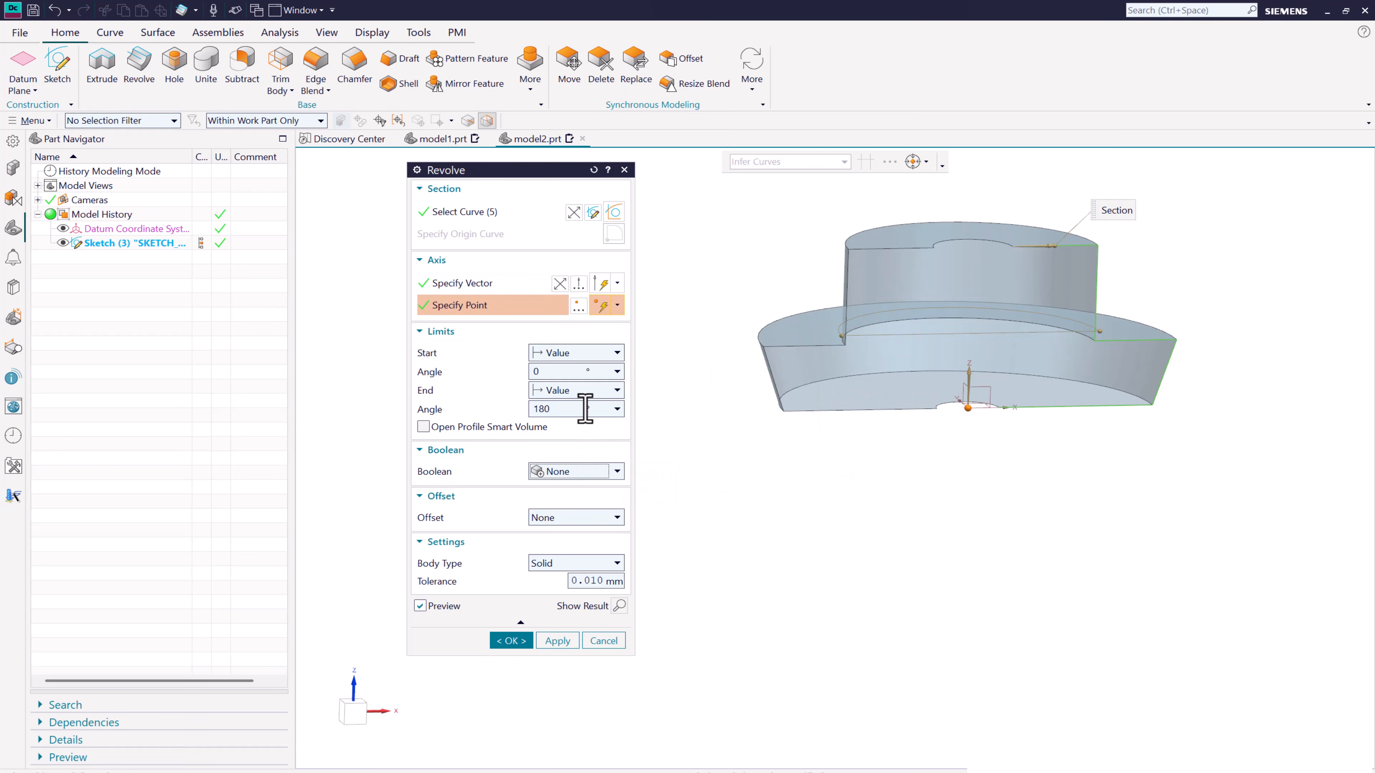
click(579, 518)
click(581, 546)
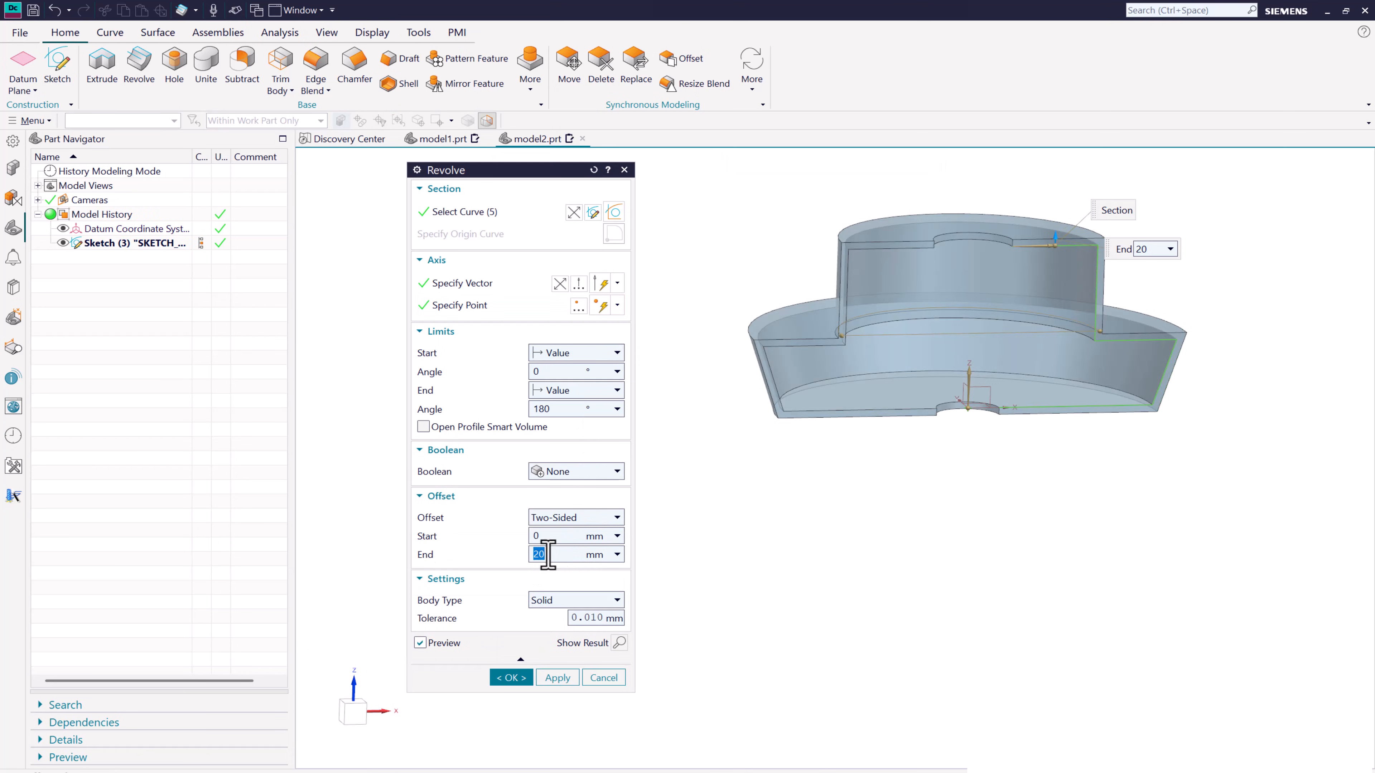
click(558, 677)
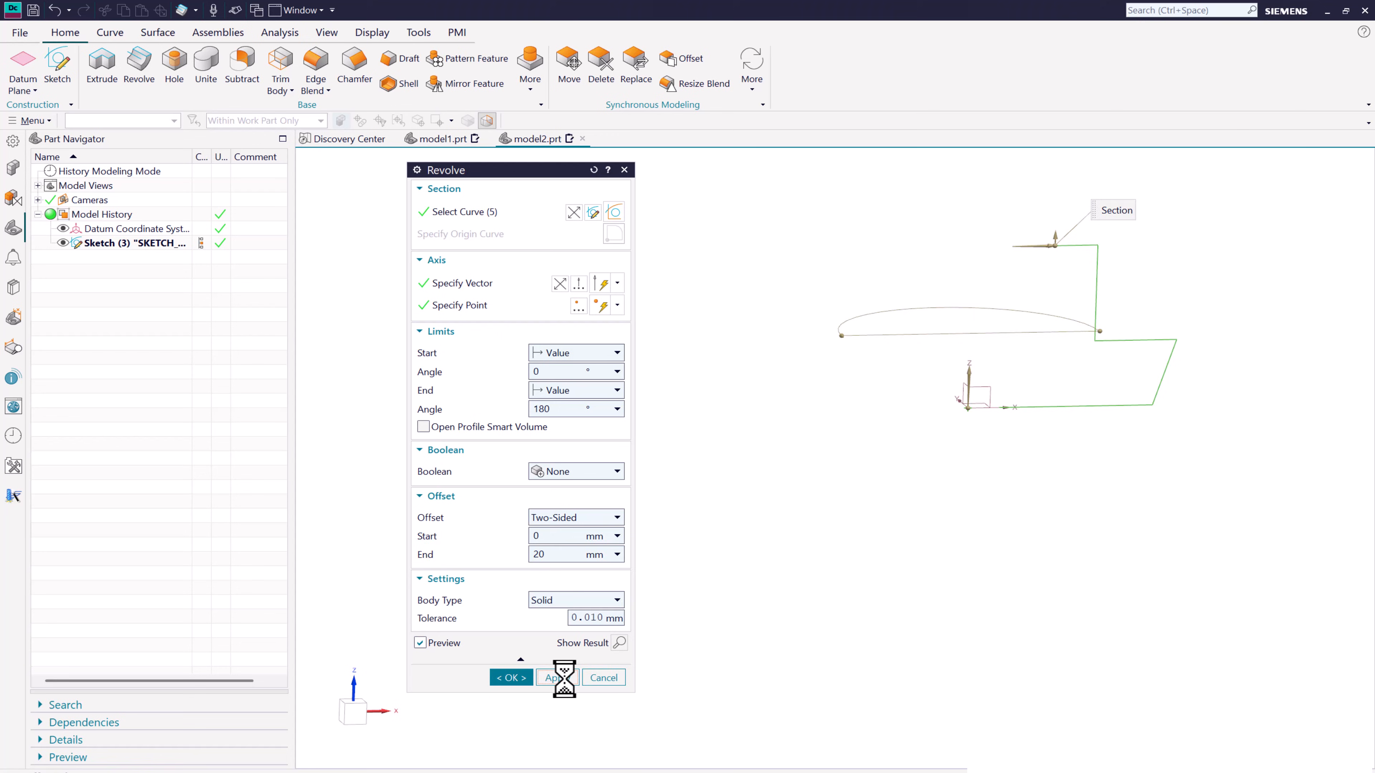
click(607, 677)
- Delete the open-profile revolve and its sketch from the model history, leaving only the datum coordinate system
middle_drag(867, 515, 798, 452)
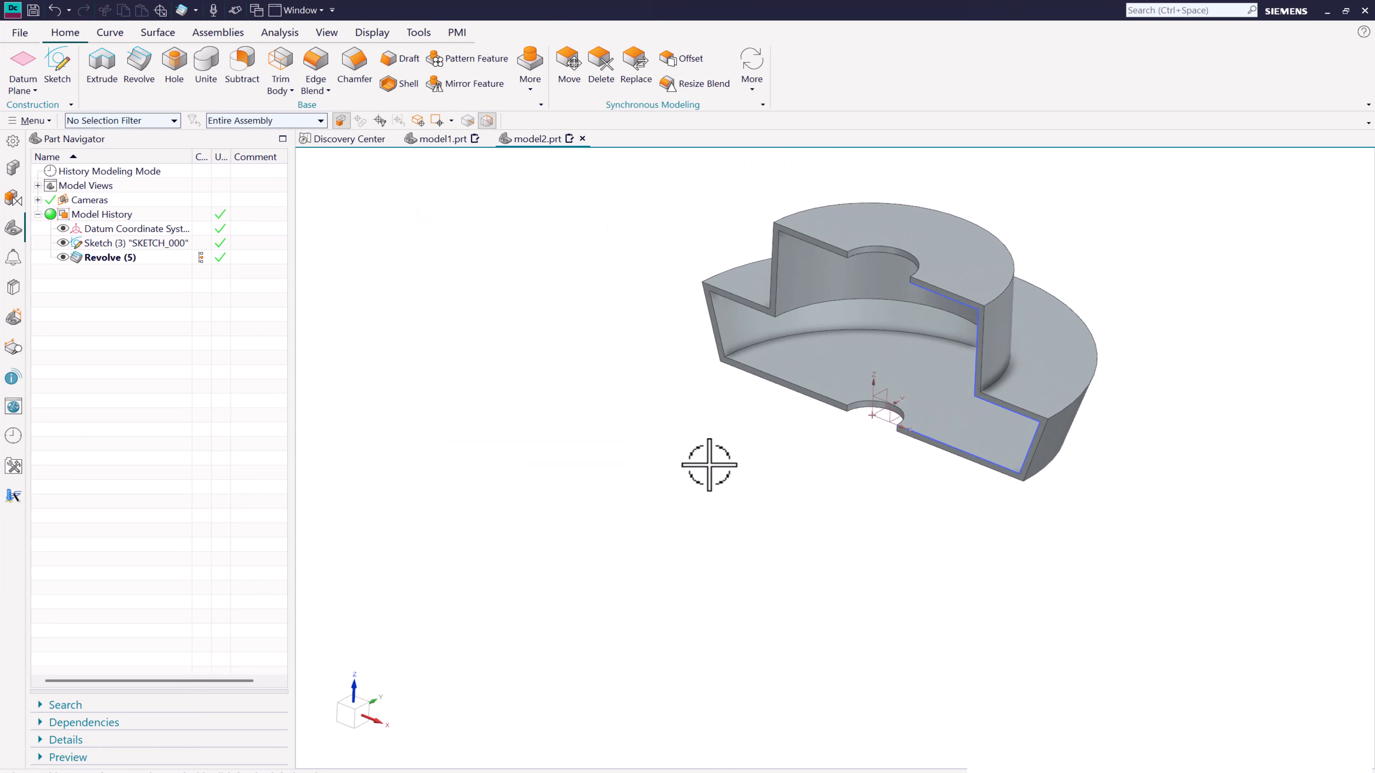
middle_drag(709, 465, 672, 450)
click(113, 259)
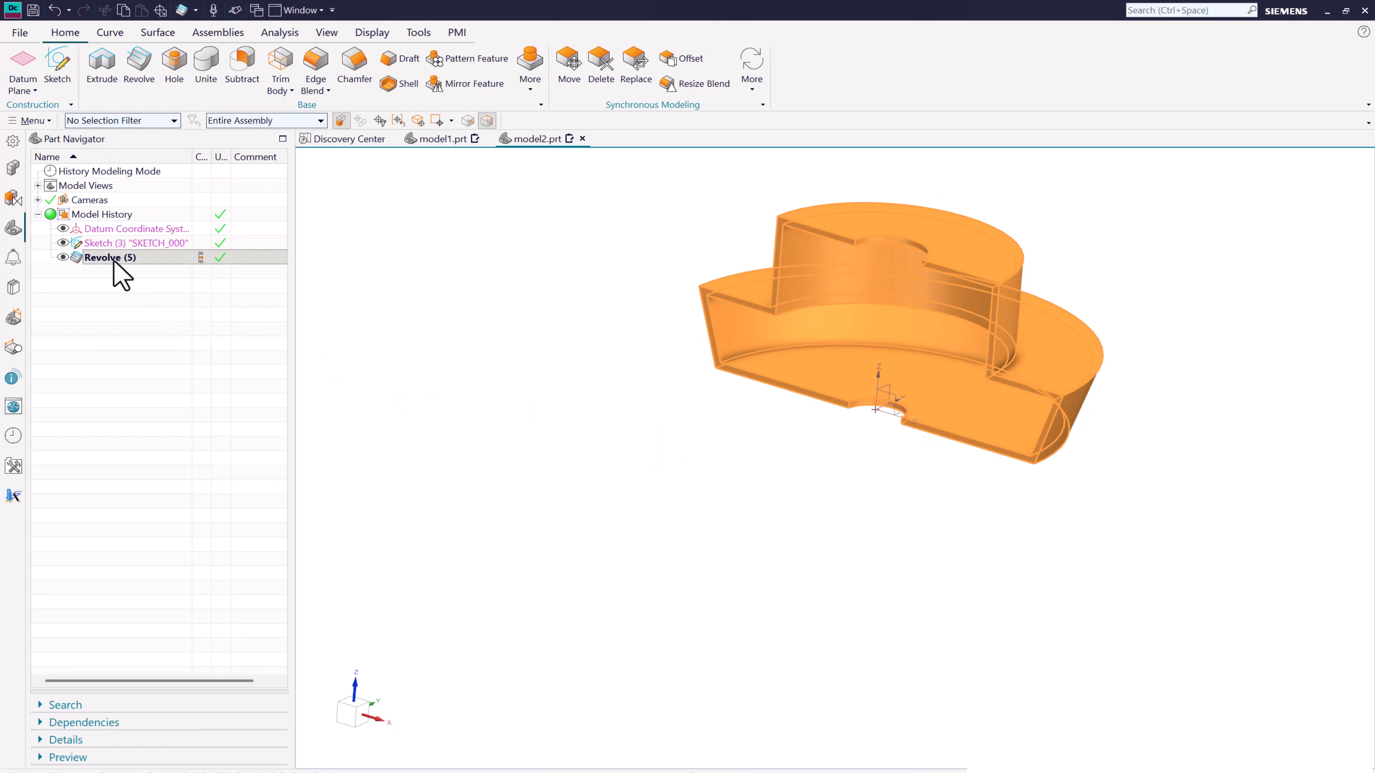
right_click(113, 258)
click(152, 530)
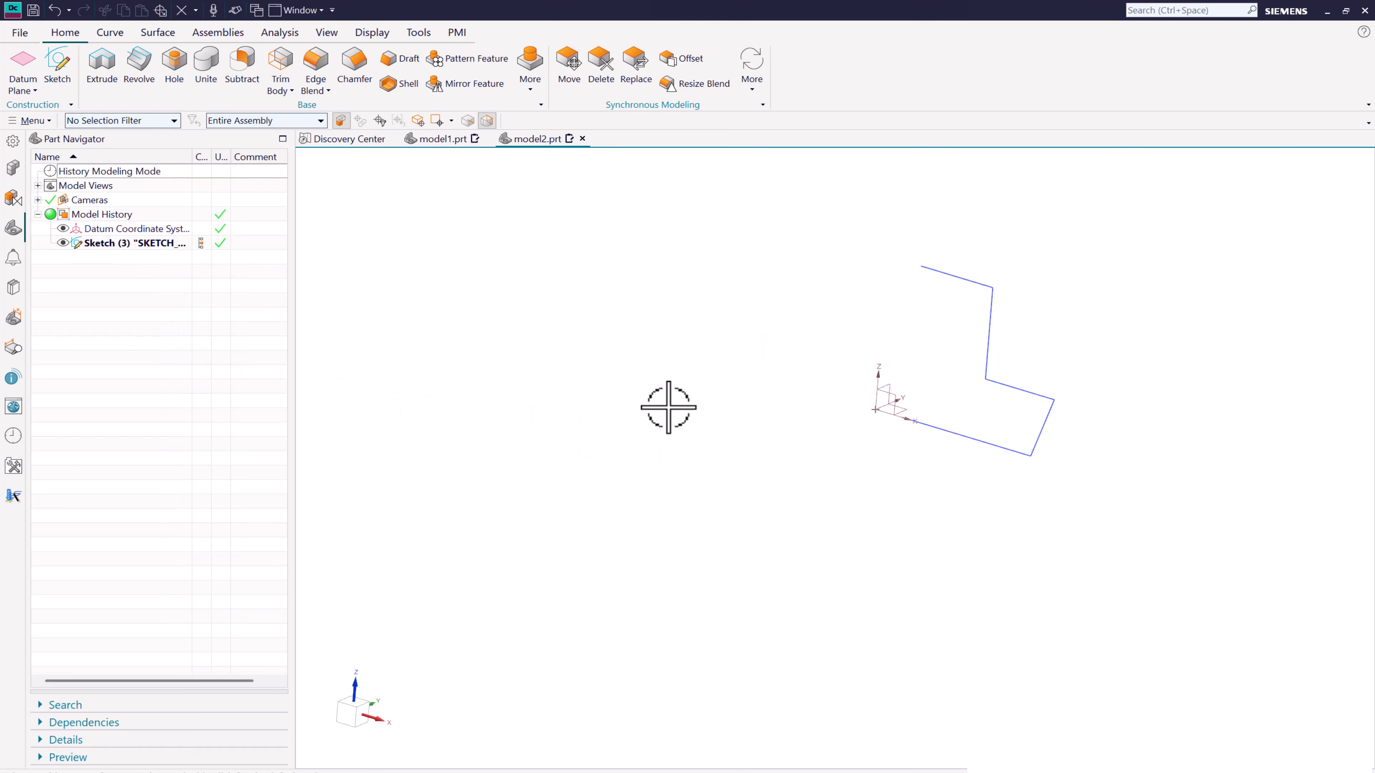
right_click(130, 244)
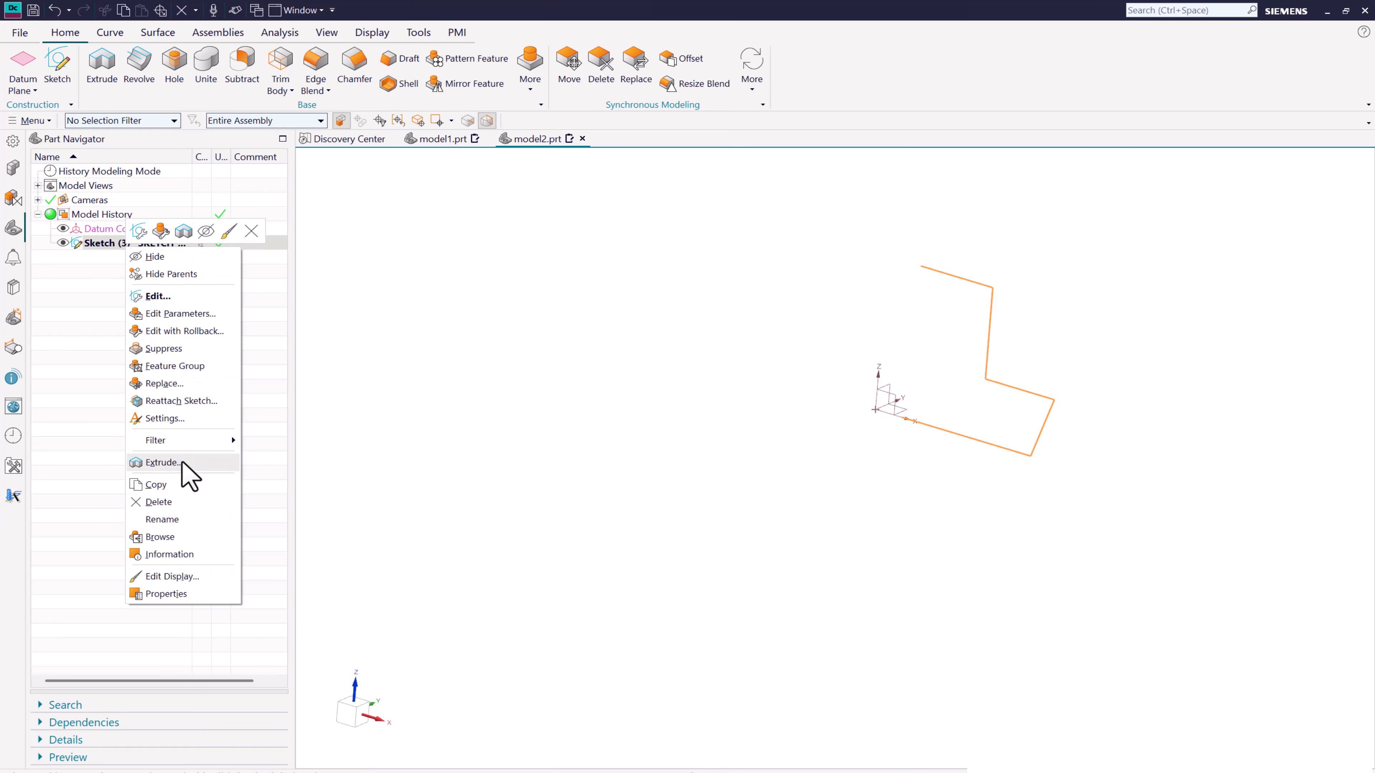
click(179, 514)
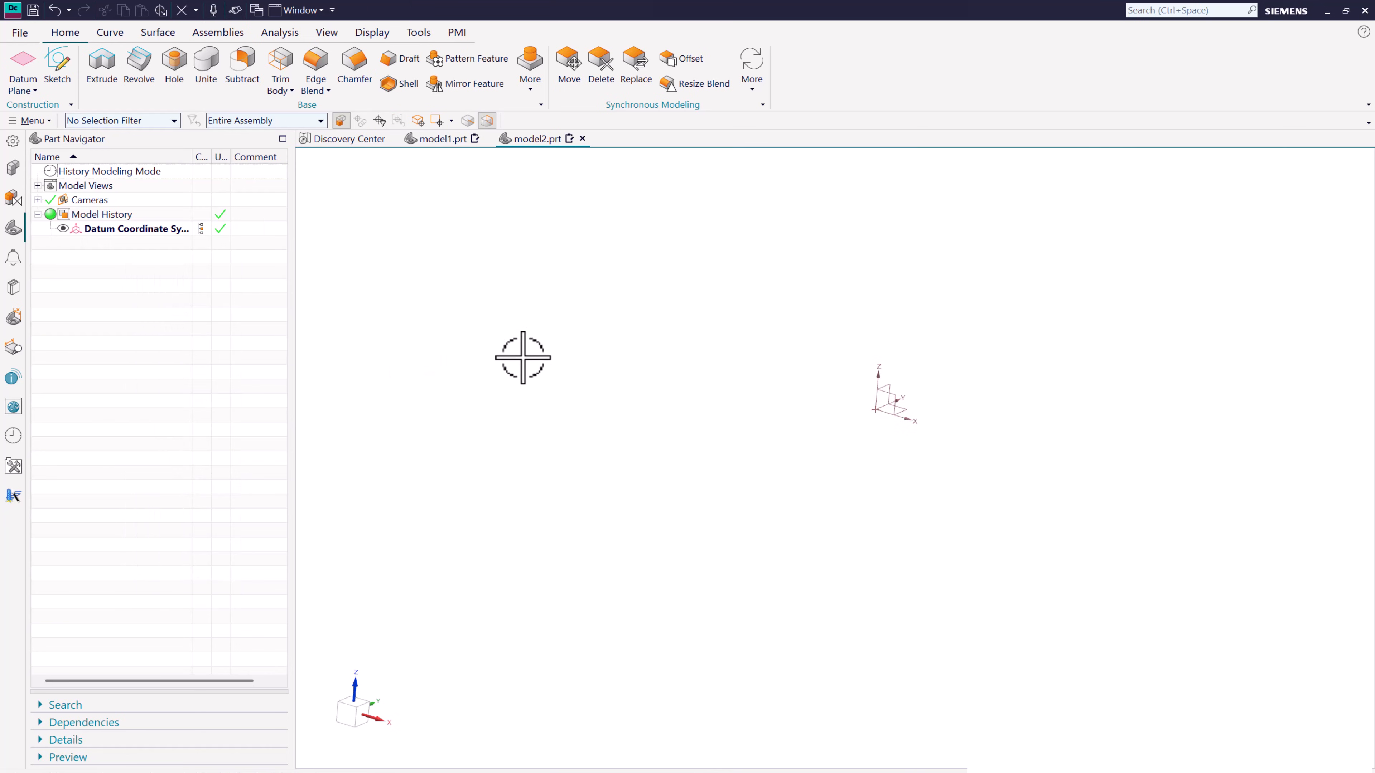
- On the XZ plane, sketch an open three-line profile beside the origin: a horizontal line about 410 mm long, a rising slanted line, and a horizontal line
click(68, 61)
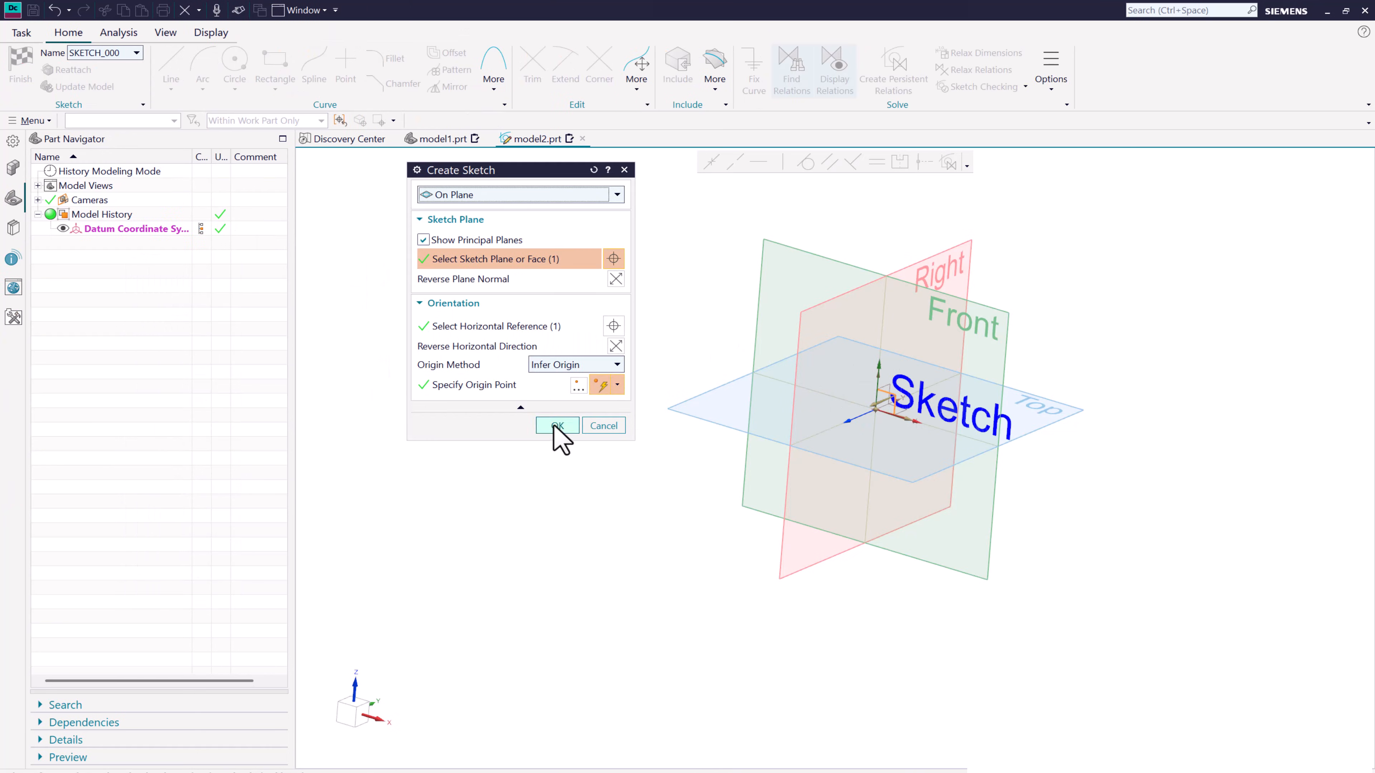
click(557, 425)
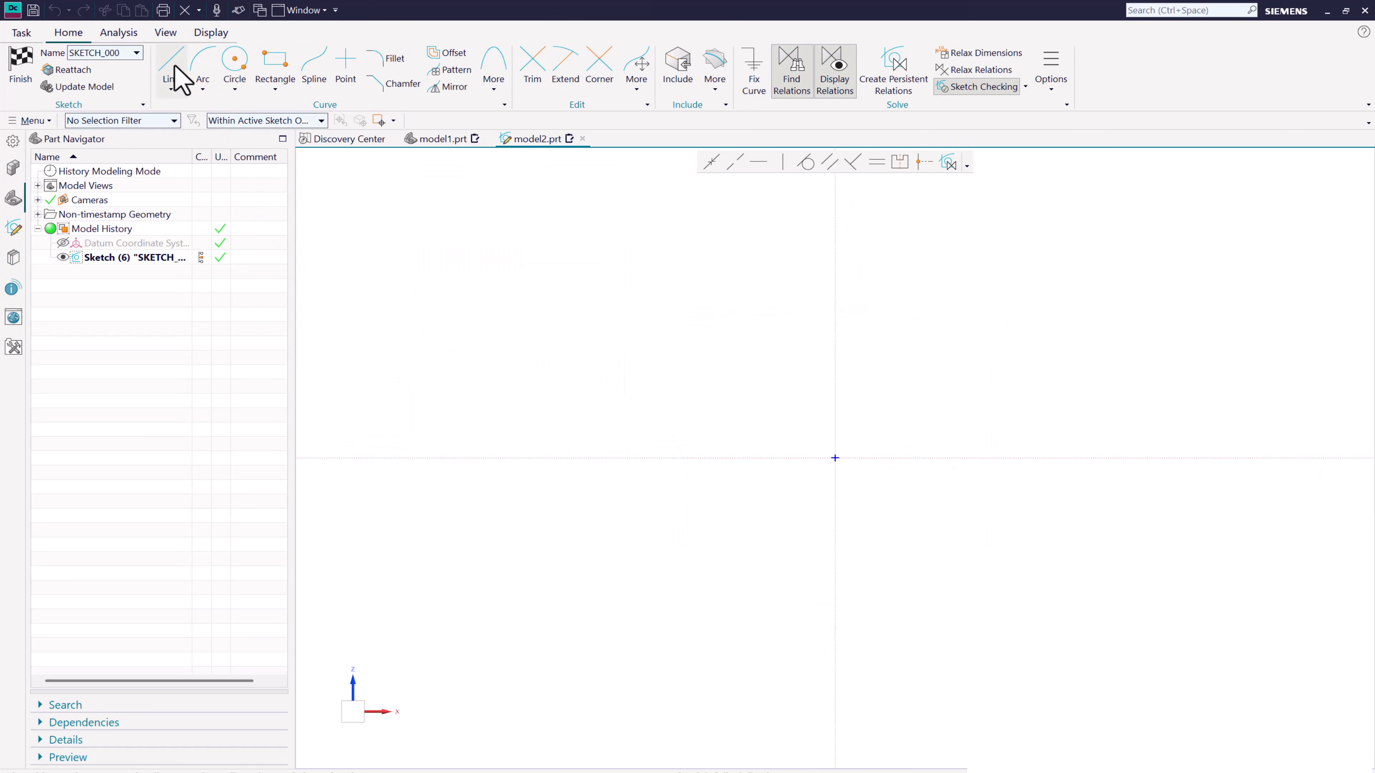
click(175, 77)
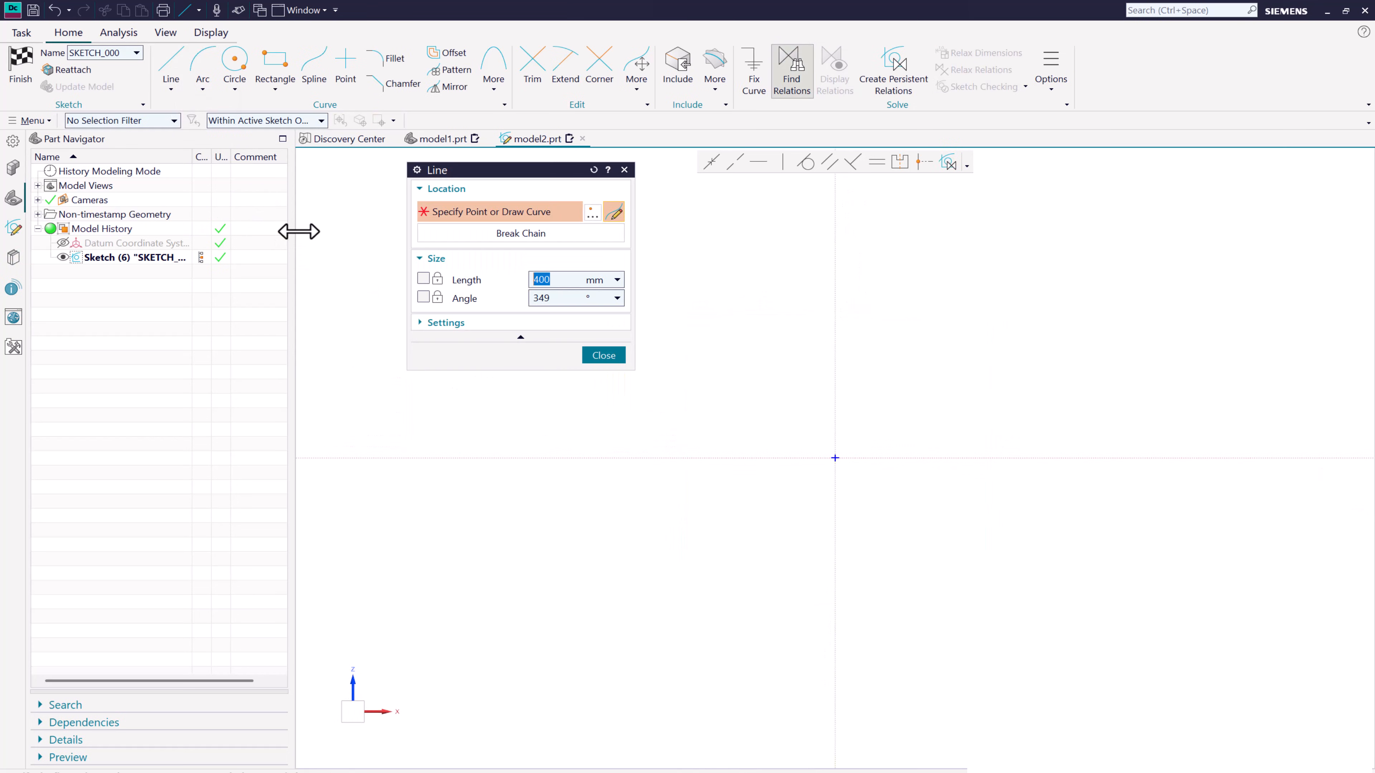
click(871, 454)
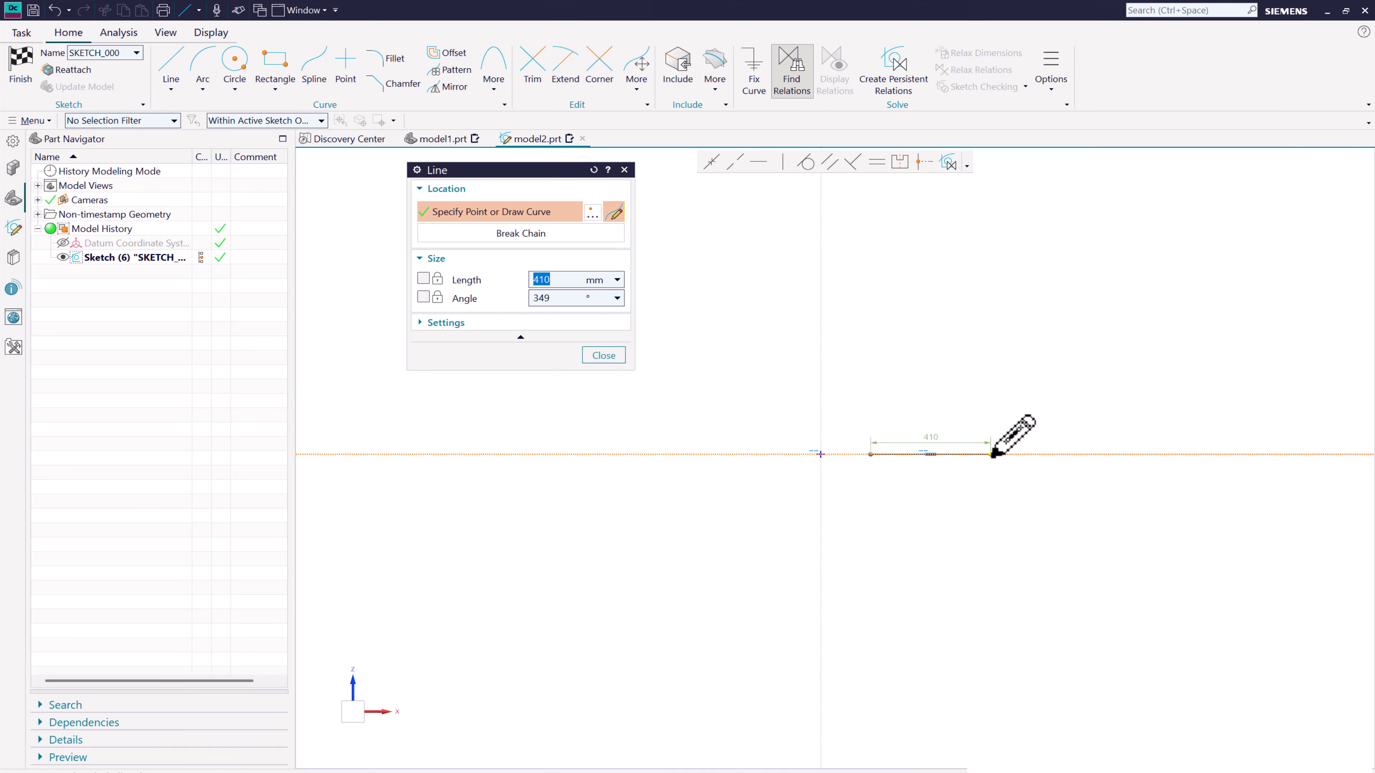
click(991, 454)
click(1048, 376)
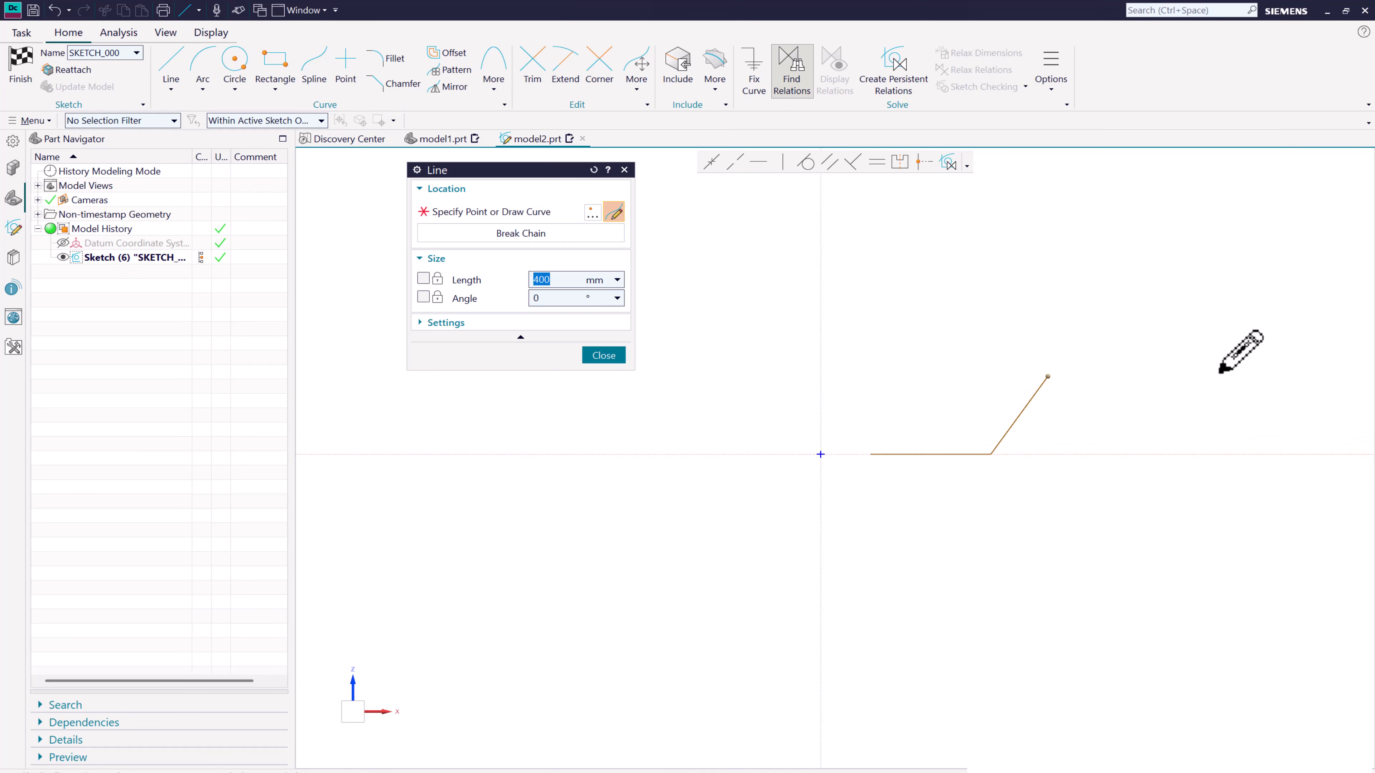
click(1227, 376)
key(Escape)
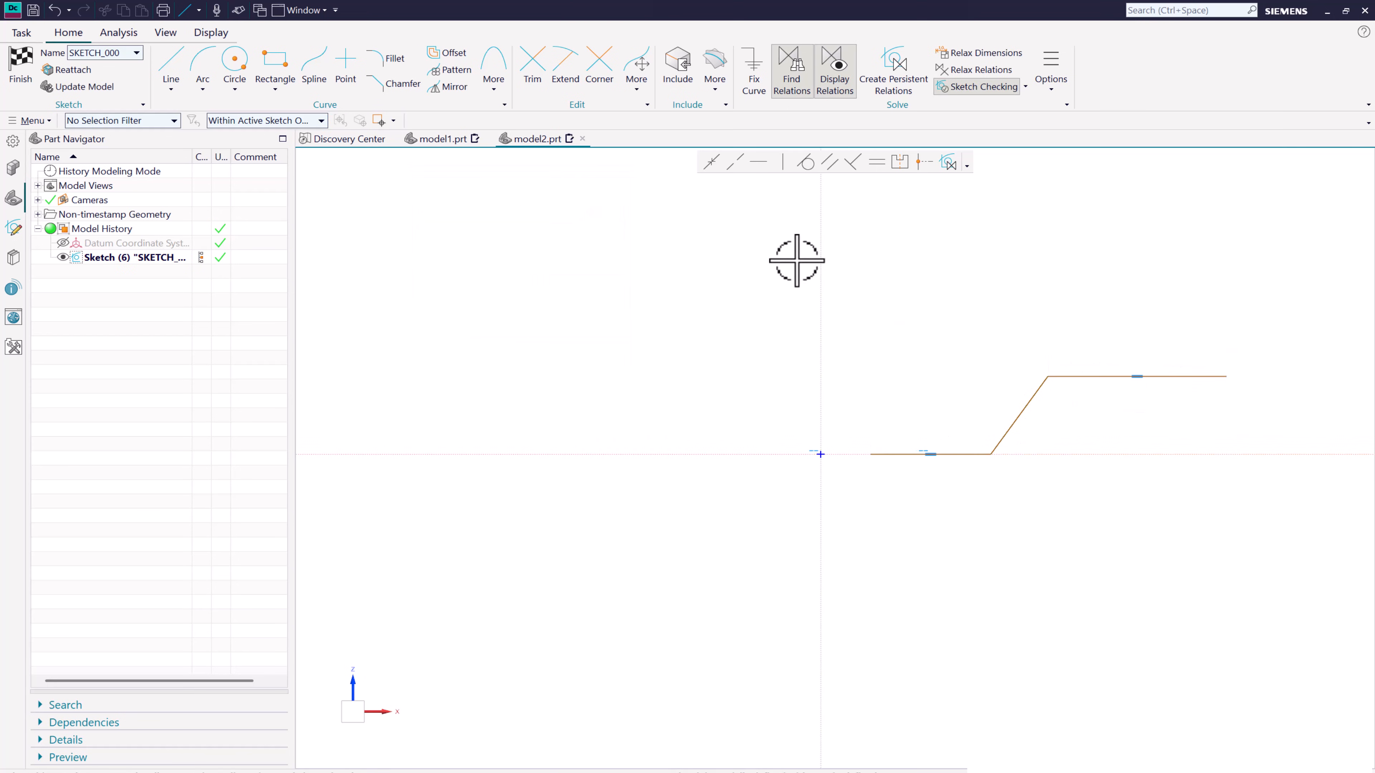
- Fillet both corners of the slanted line, about 170 mm radius at the lower corner and 260 mm at the upper, and finish the sketch
click(387, 58)
scroll(972, 423, up, 2)
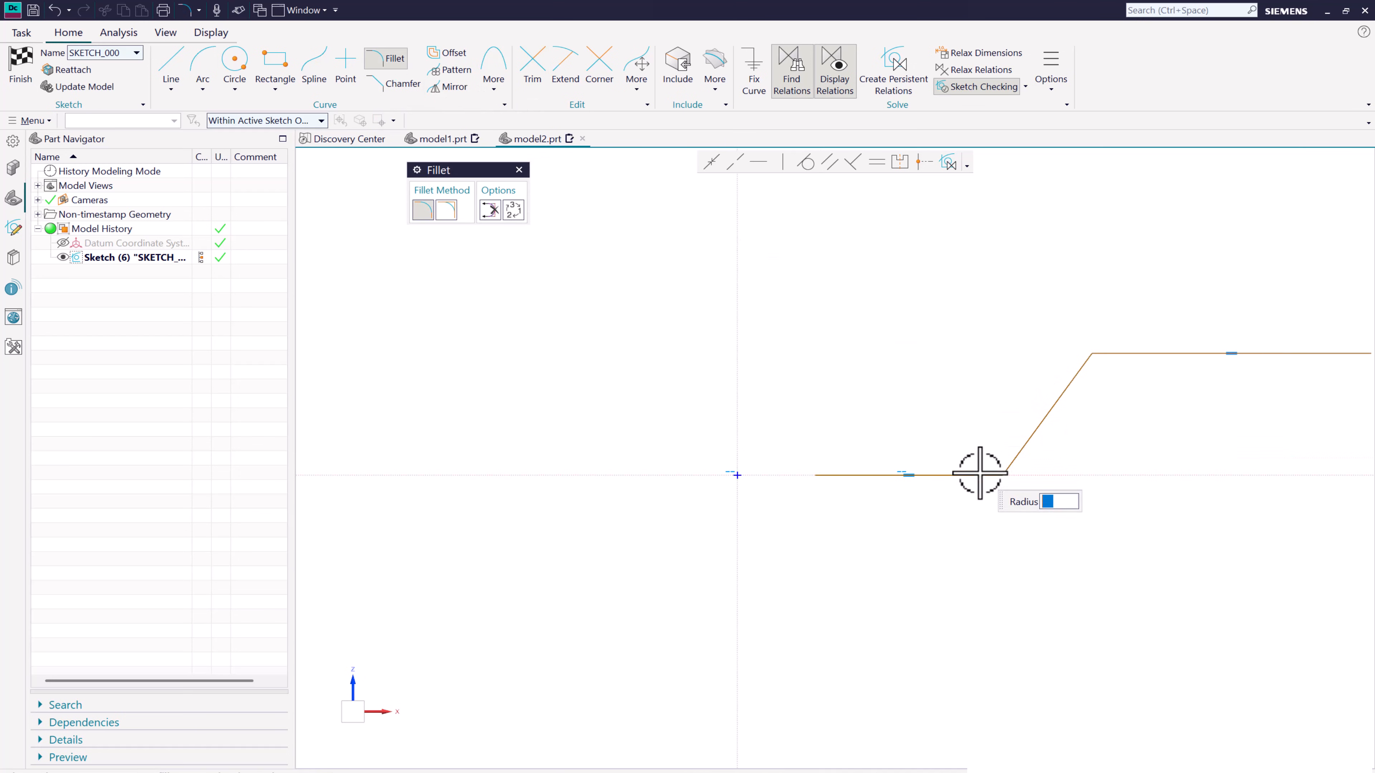
click(1011, 464)
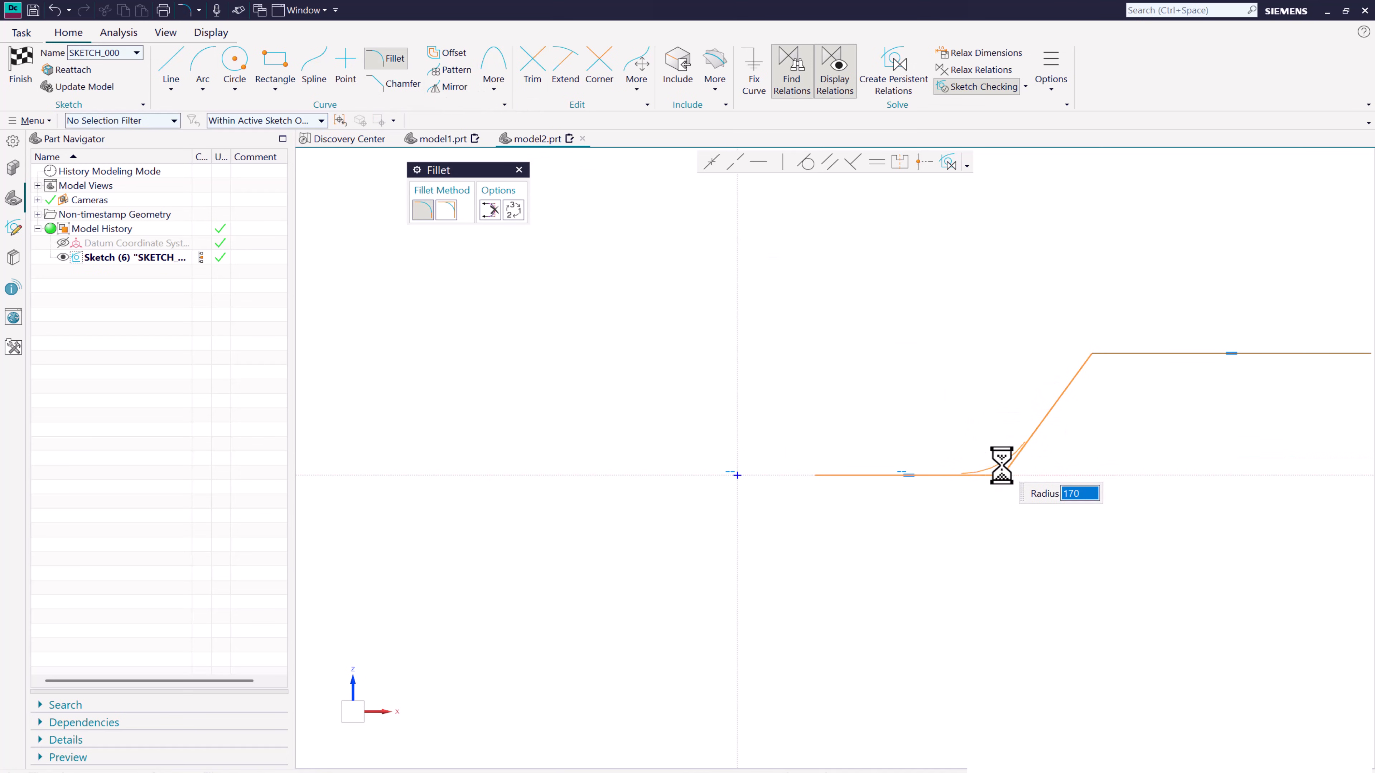
click(1001, 466)
click(1069, 382)
click(1114, 354)
click(1104, 364)
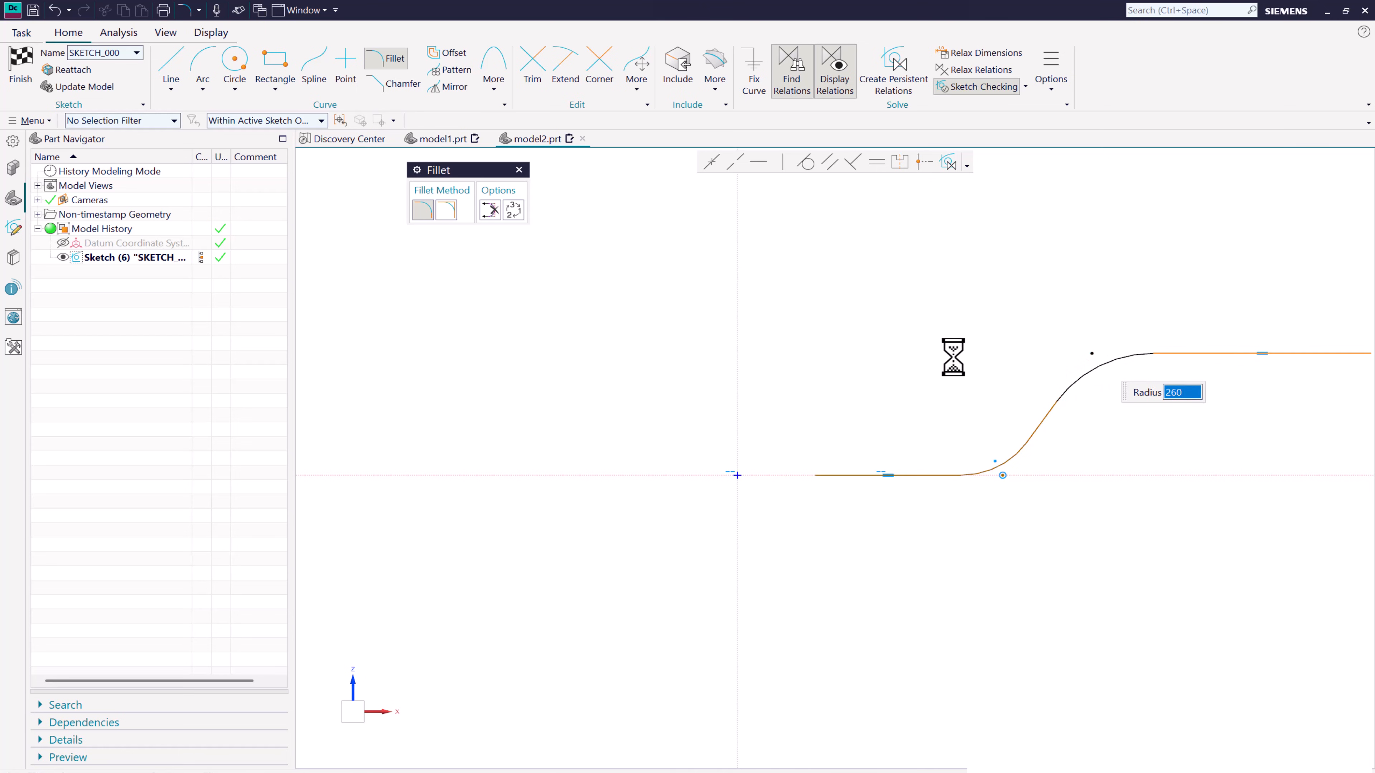
scroll(866, 360, down, 2)
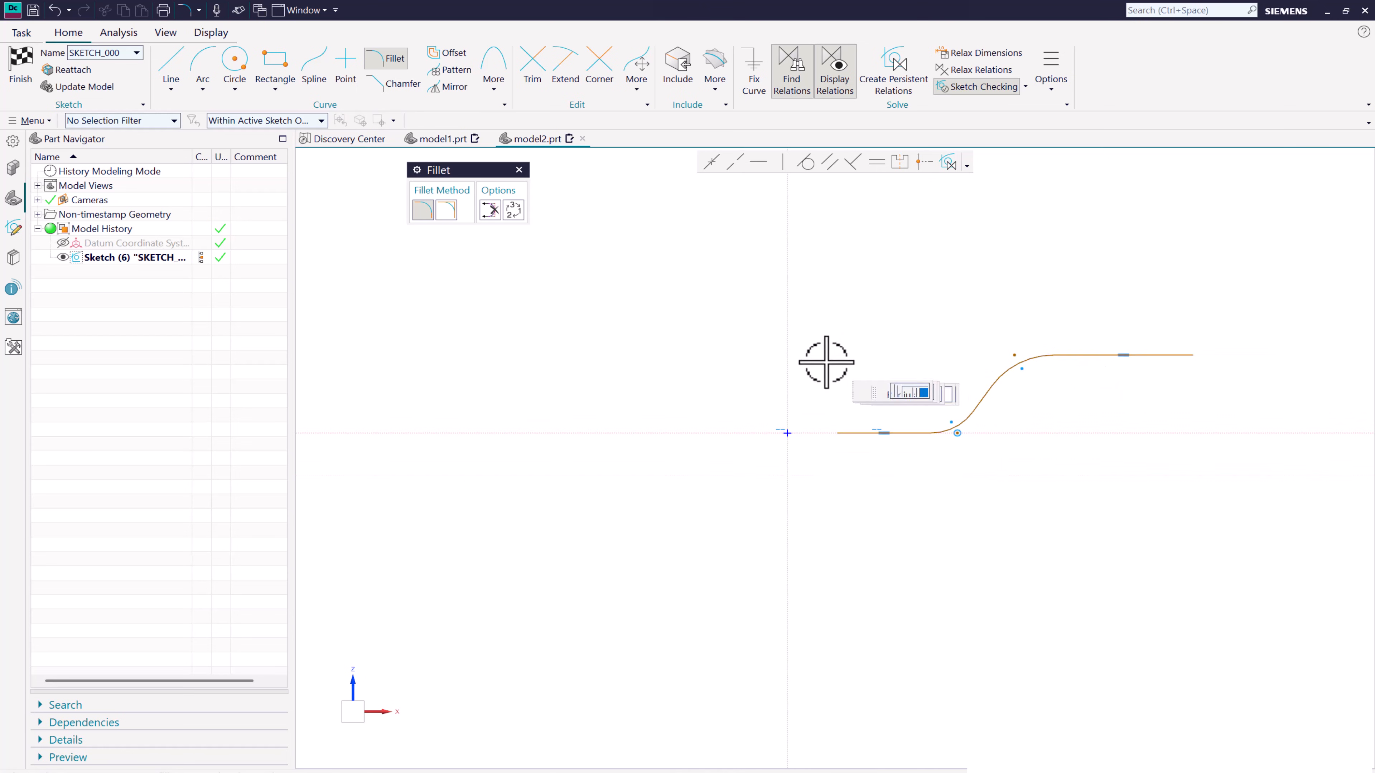
click(26, 65)
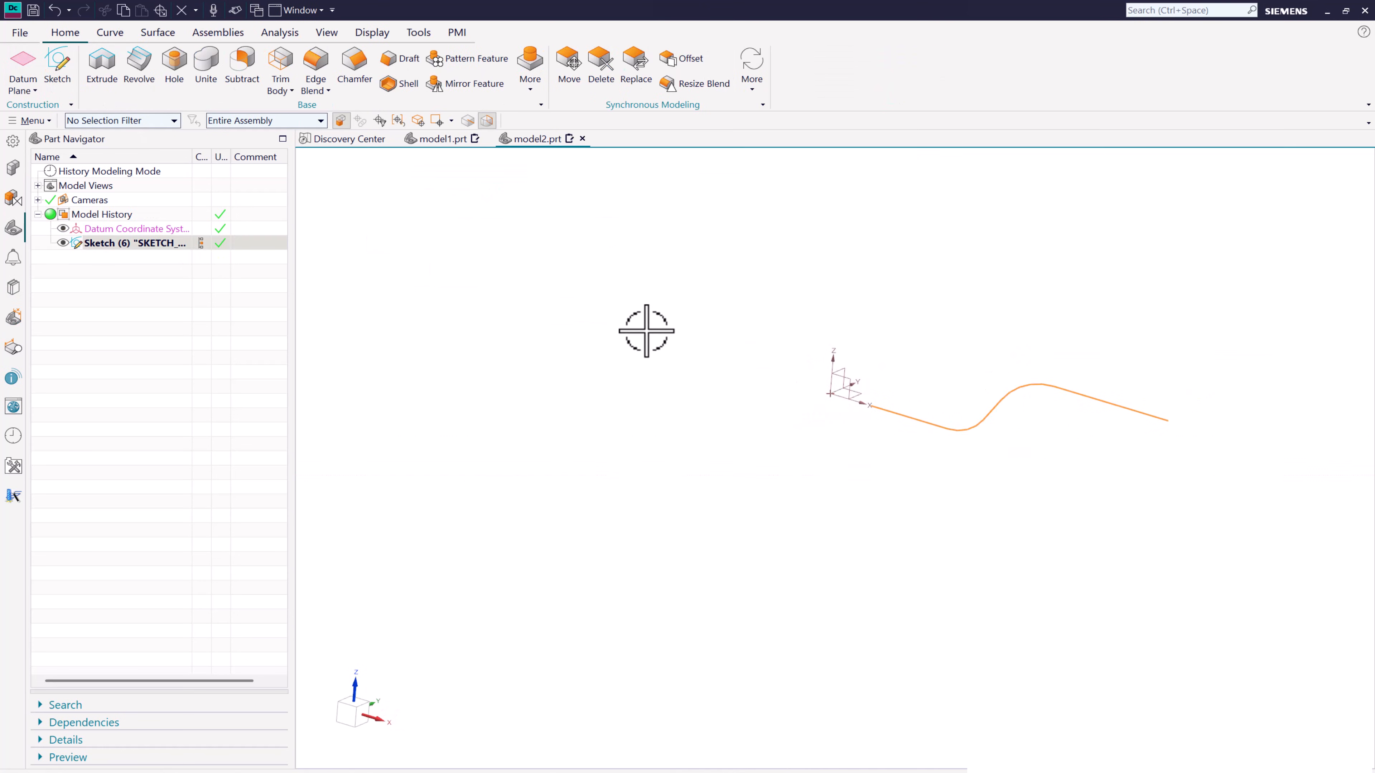
- Set up a Revolve of the filleted open profile about the Z axis through the origin, from 0 to 360 degrees
click(139, 62)
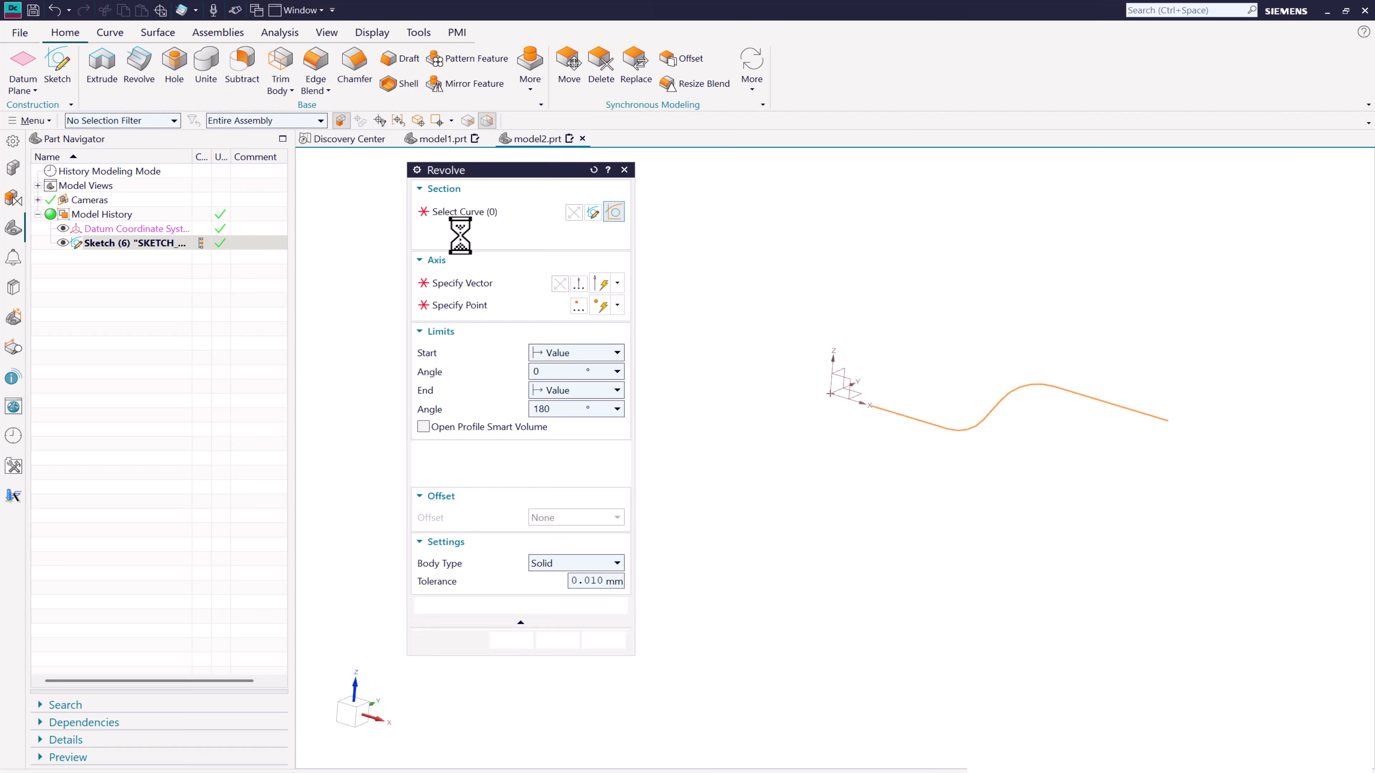
click(469, 285)
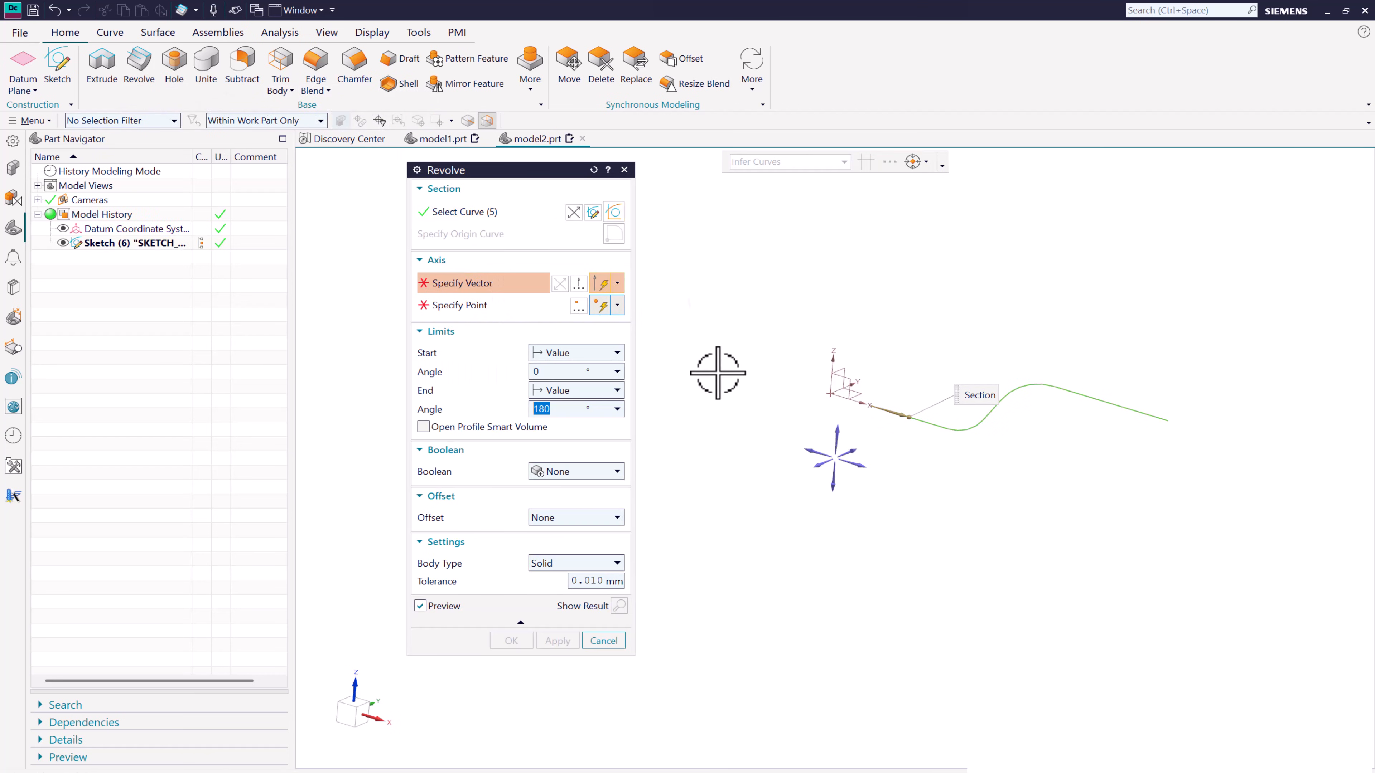
click(832, 368)
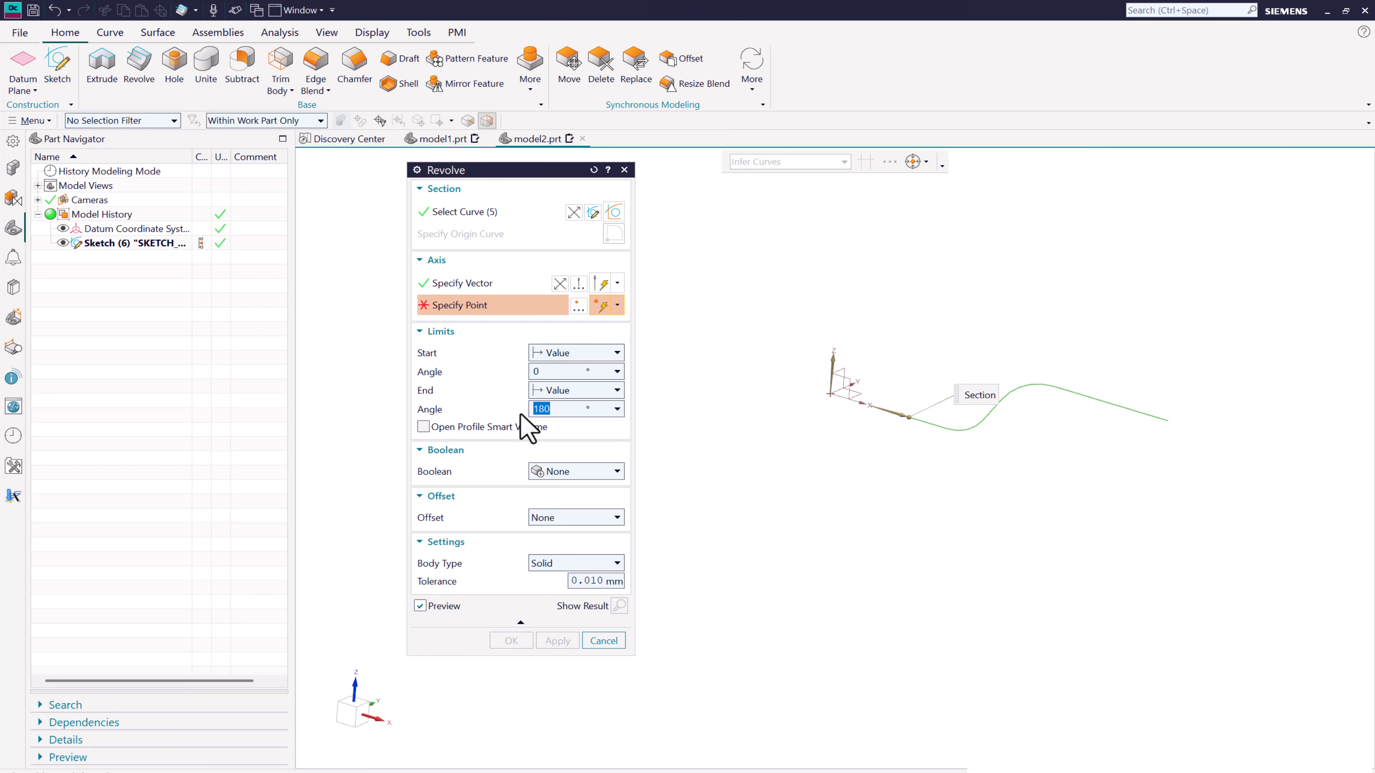
click(832, 393)
middle_drag(994, 406, 872, 466)
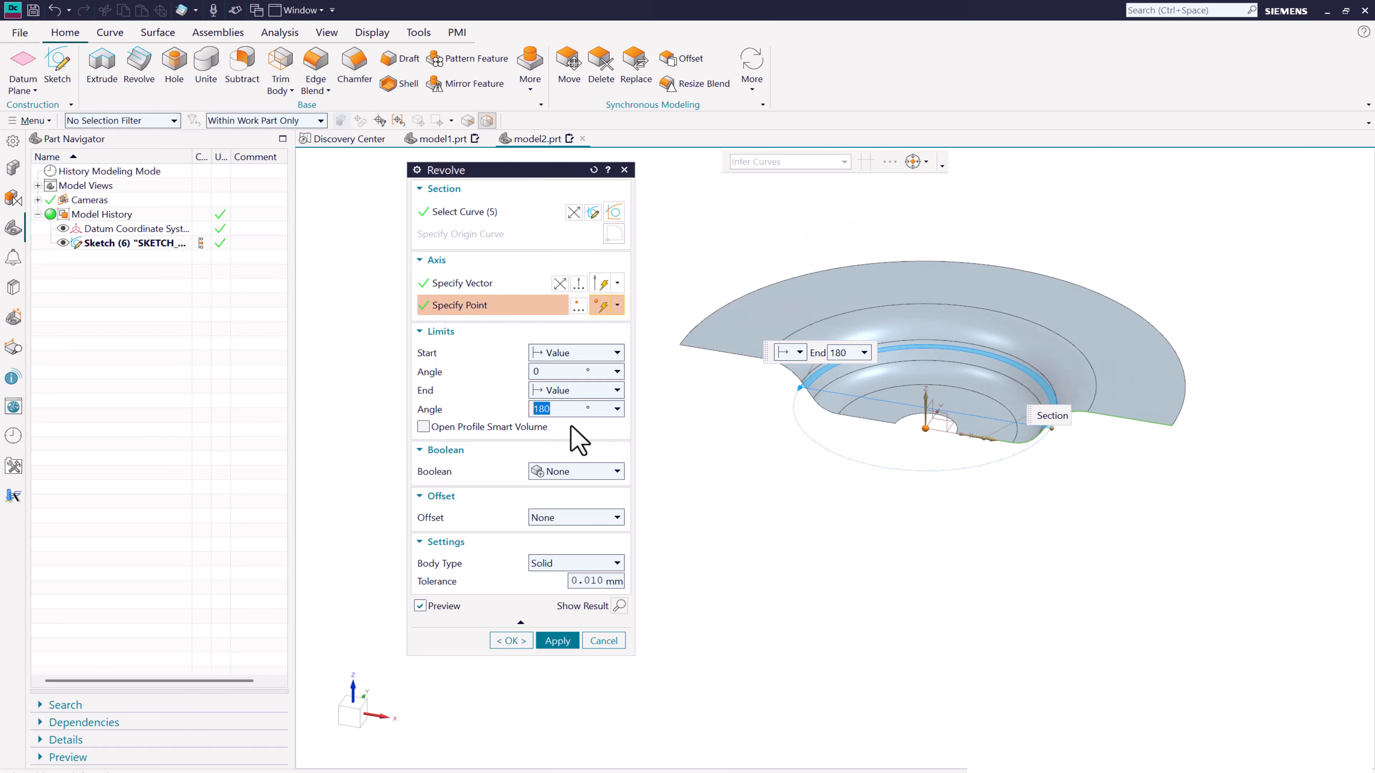
key(Return)
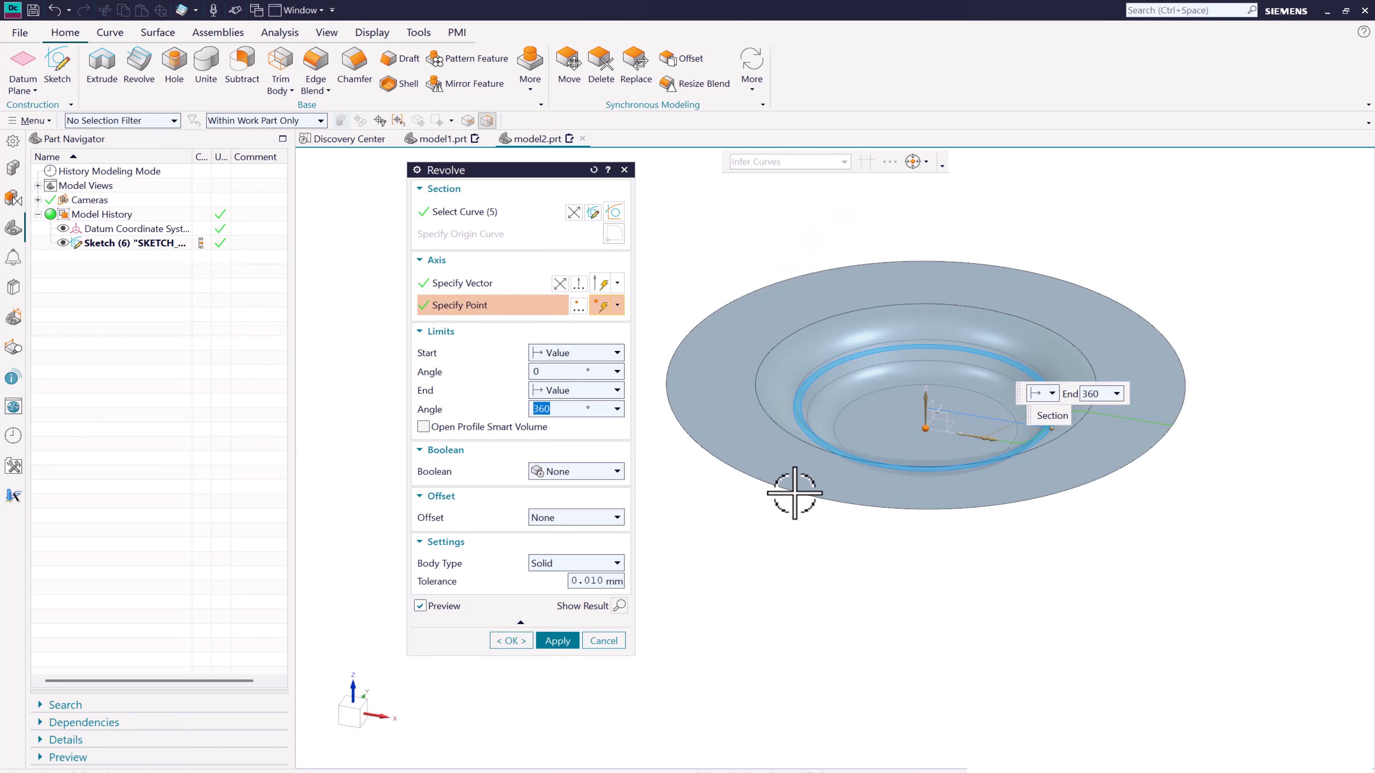
middle_drag(794, 492, 683, 560)
- Change the body type to Sheet and create the full open-profile revolve
click(561, 569)
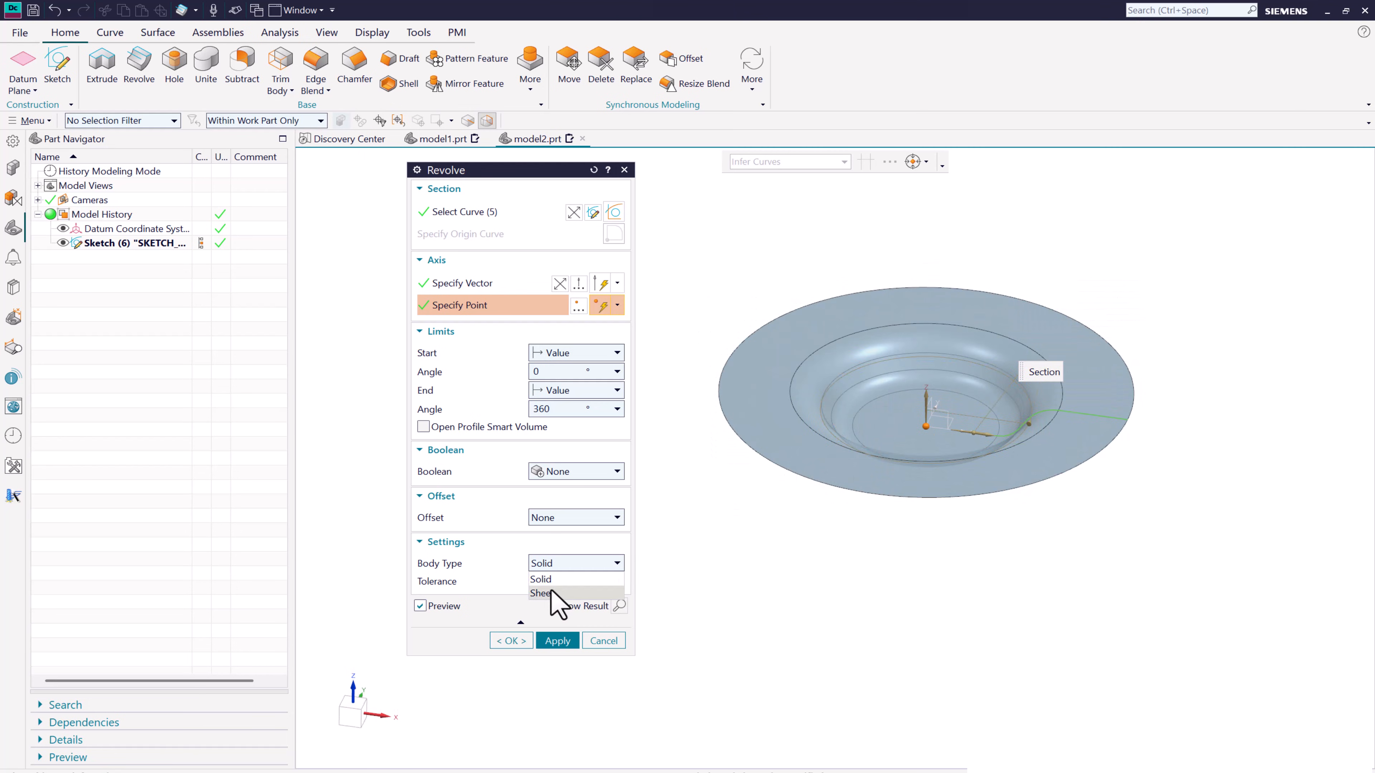
click(561, 578)
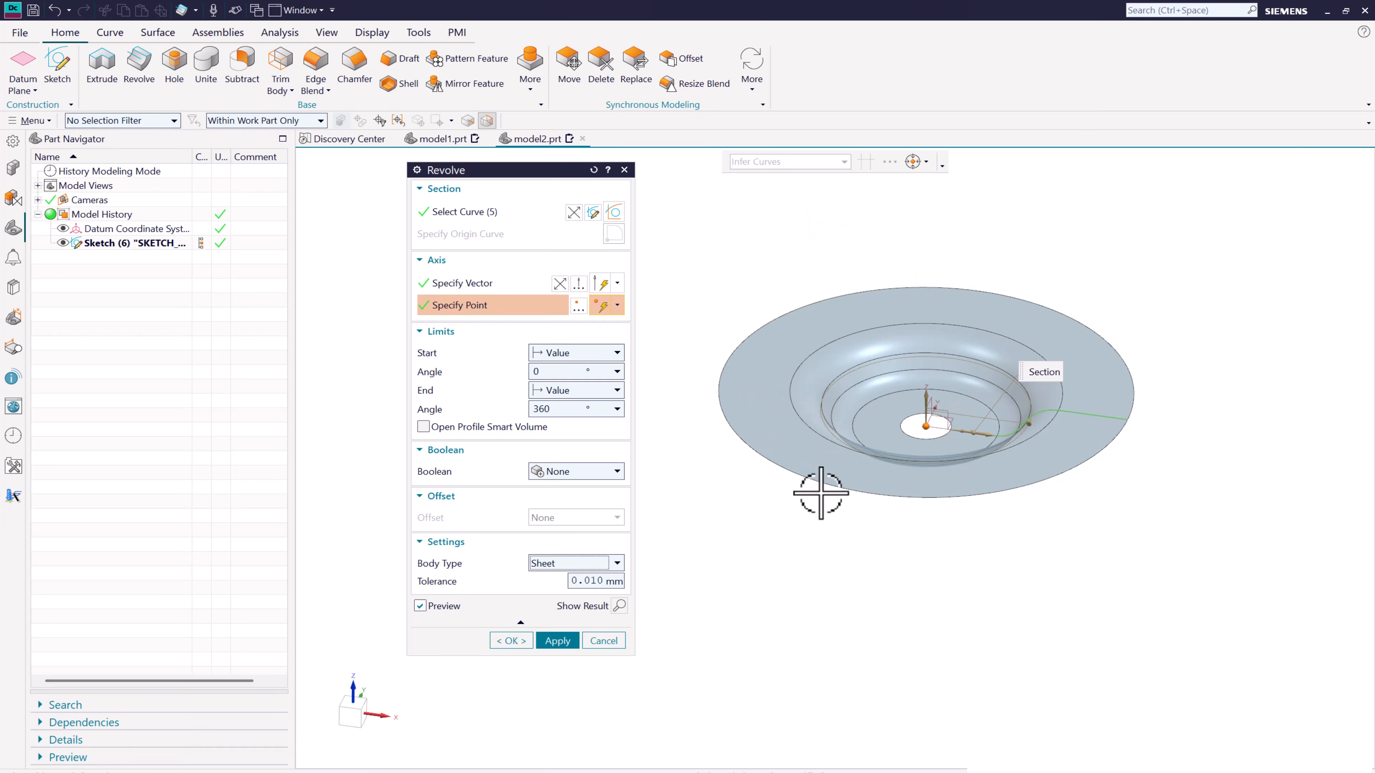
click(552, 646)
click(605, 641)
middle_drag(748, 492, 536, 396)
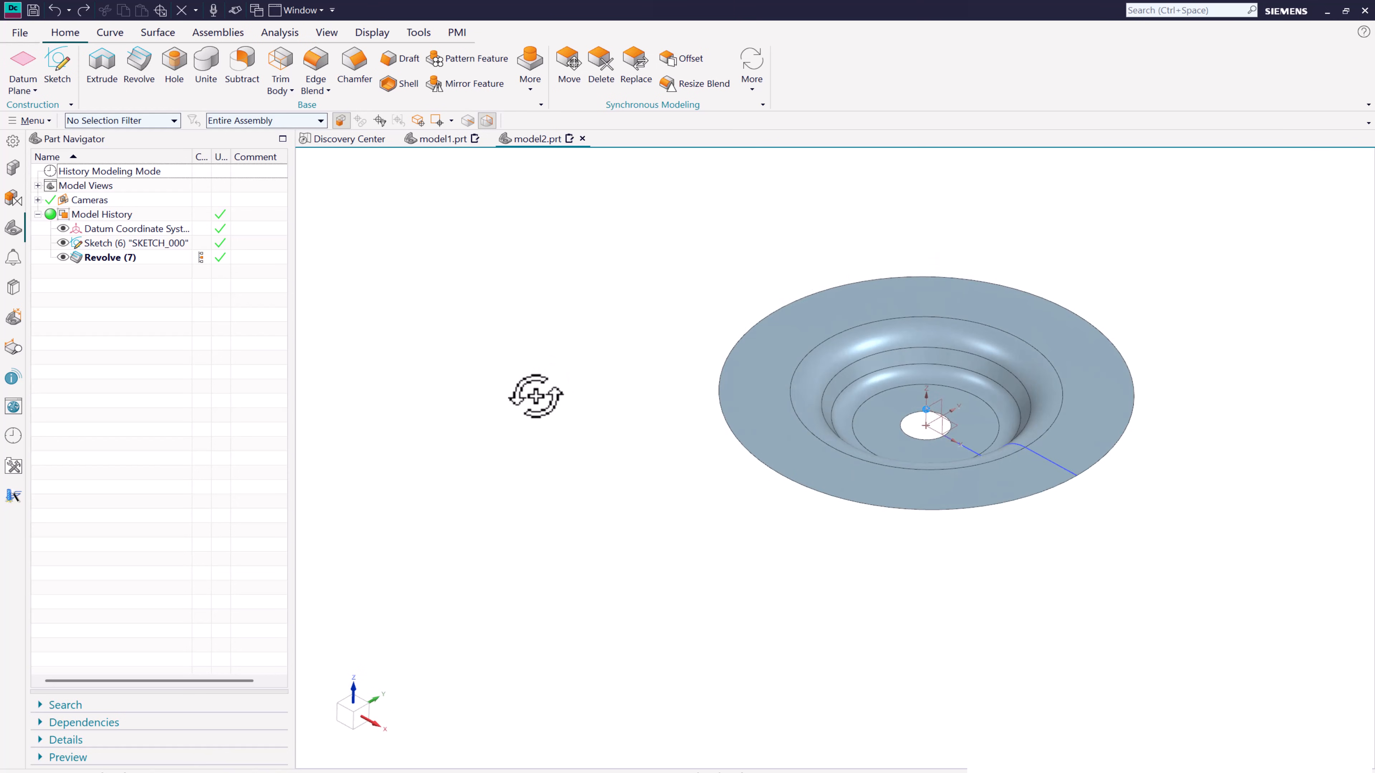
- Delete the sheet revolve from the model history, keeping its sketch
click(122, 258)
right_click(122, 259)
click(188, 543)
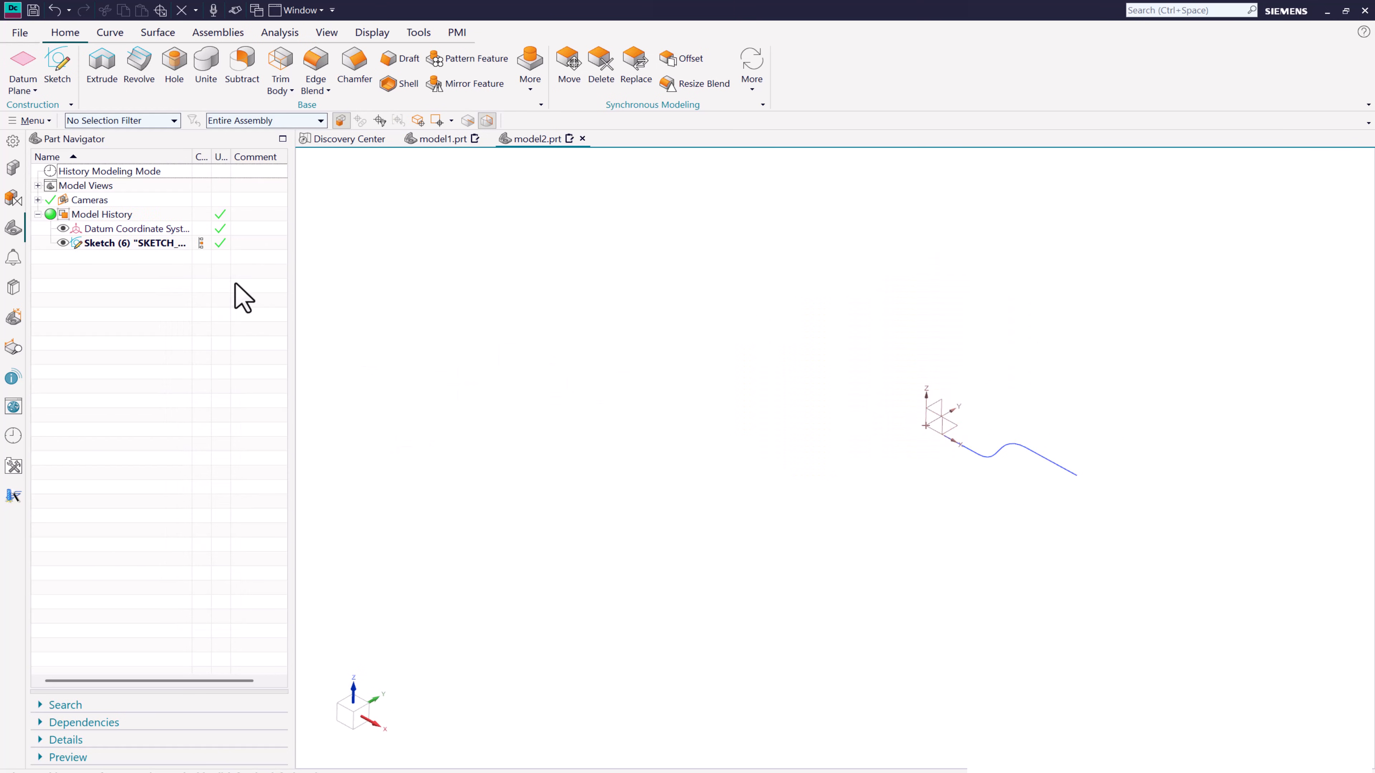
- Edit the sketch and close the profile with a 450 mm vertical outer line, a horizontal line, and a 740 mm vertical inner line
double_click(141, 244)
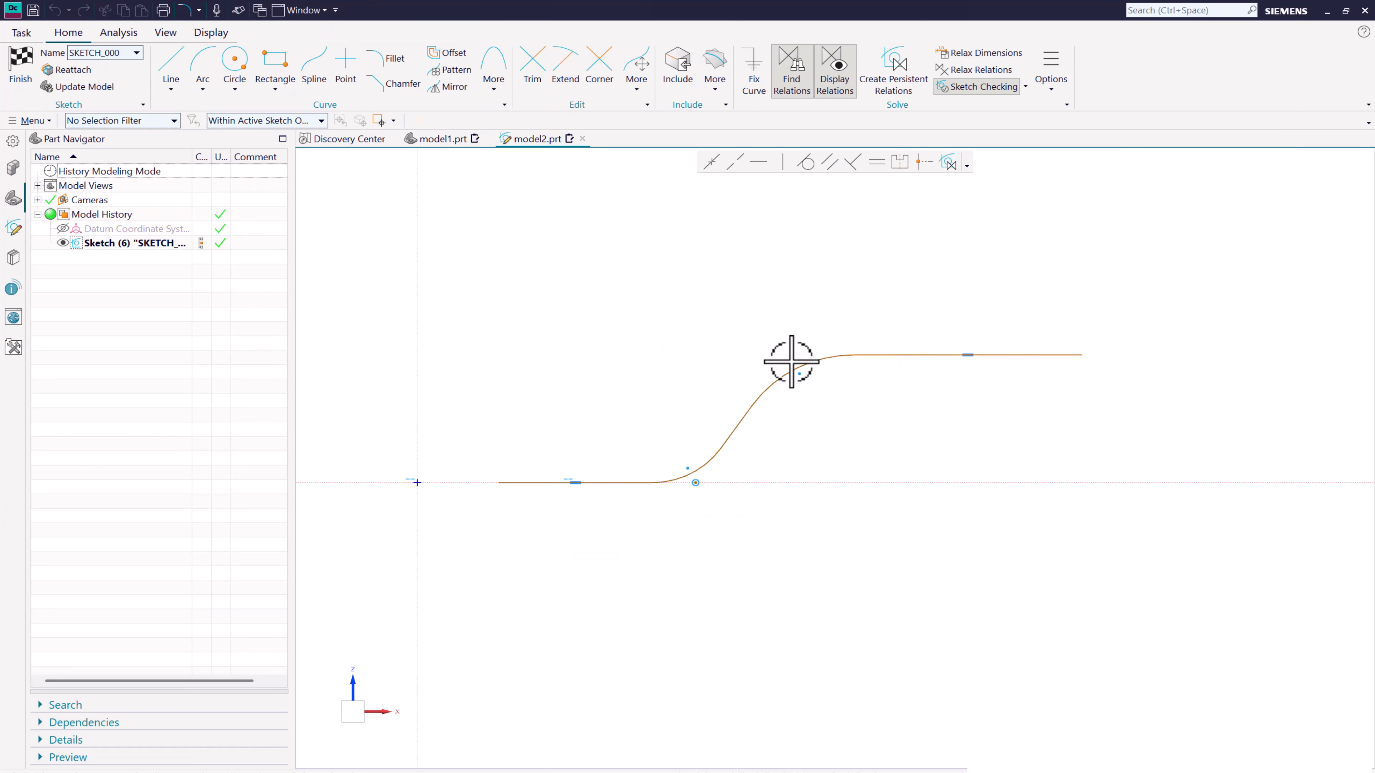
click(171, 78)
scroll(934, 347, down, 2)
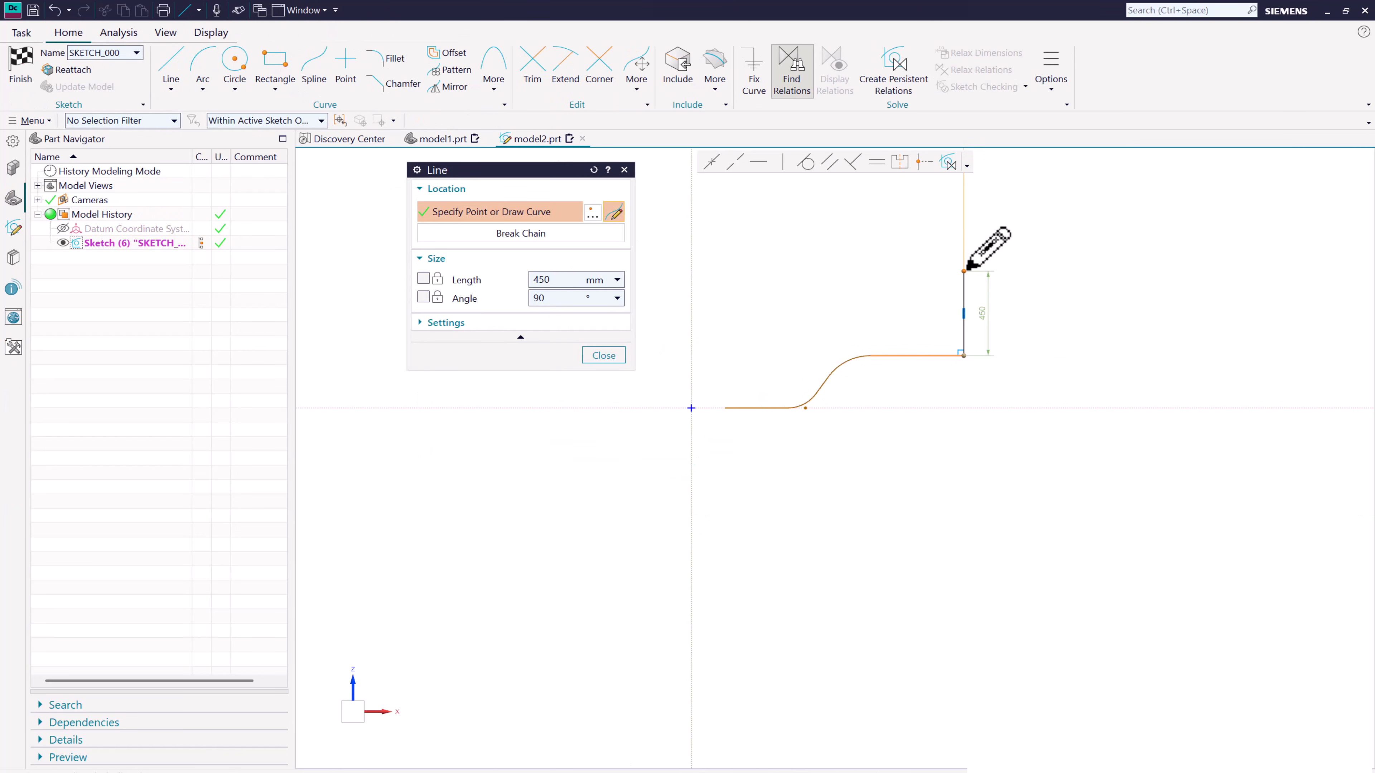
click(965, 270)
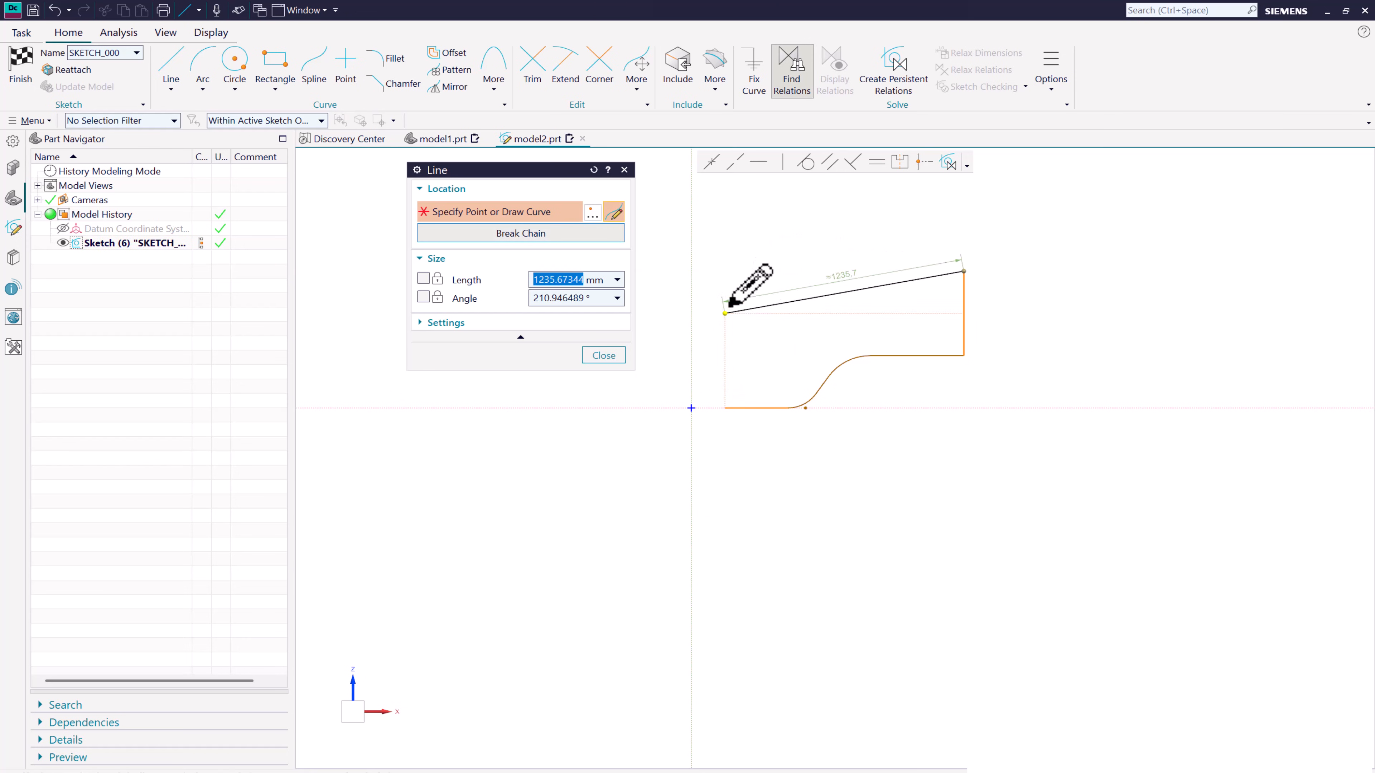
click(725, 271)
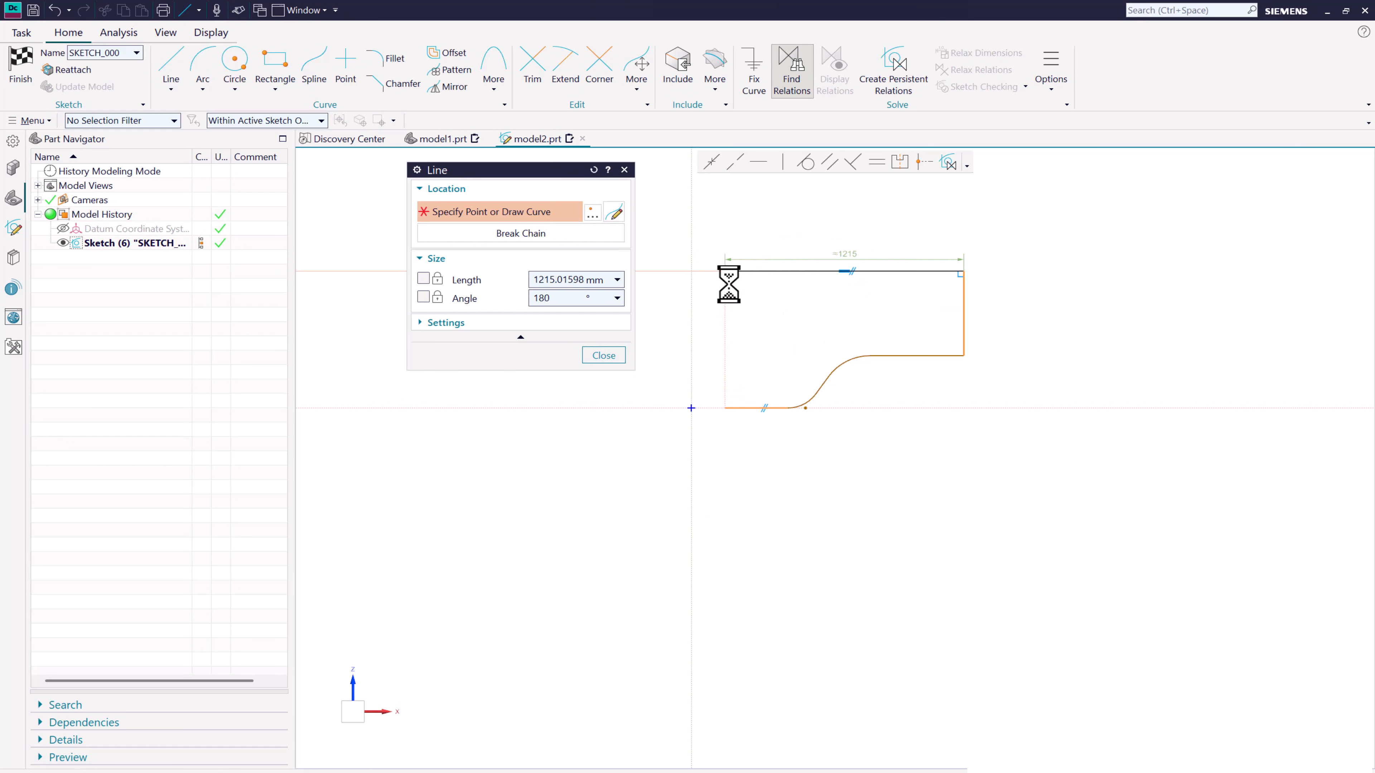
click(726, 406)
click(603, 355)
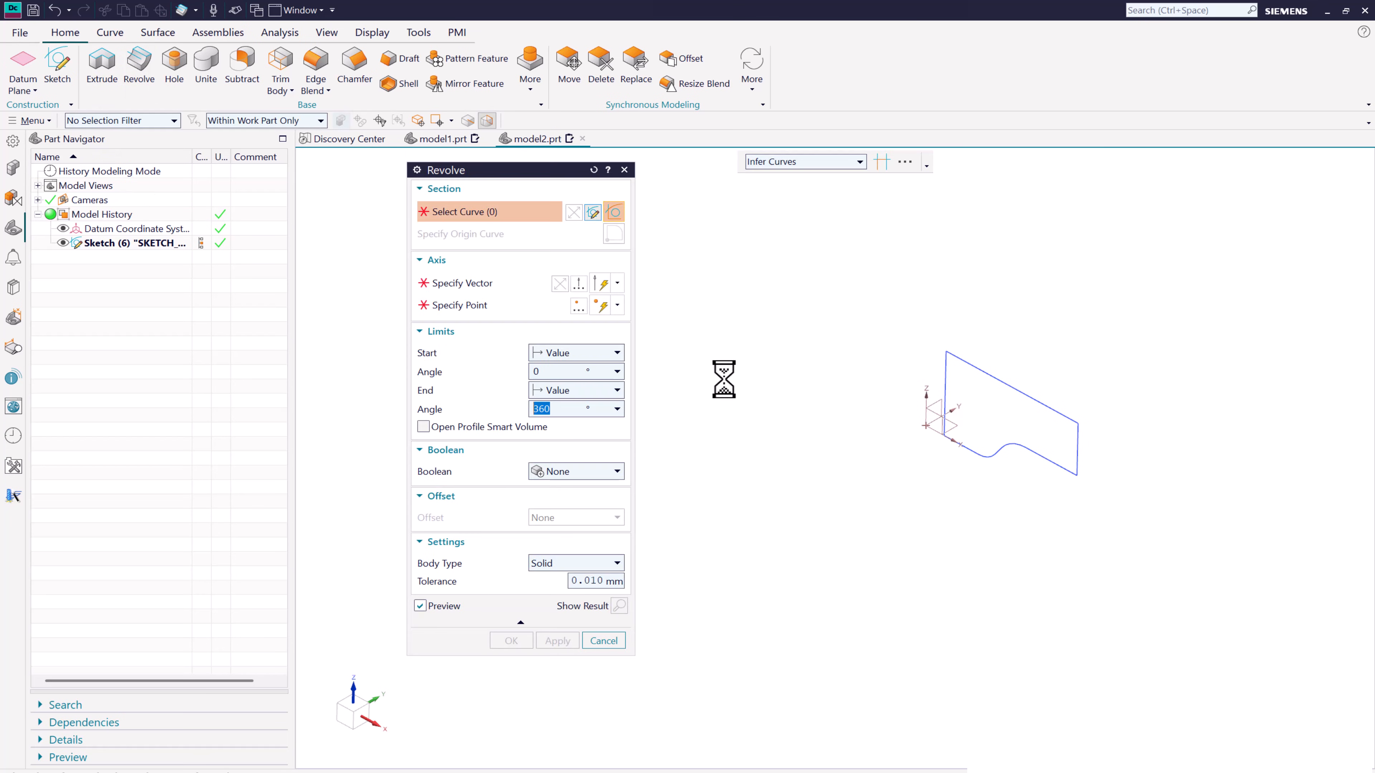
- Select the closed profile for a Revolve about the Z axis through the origin
click(945, 362)
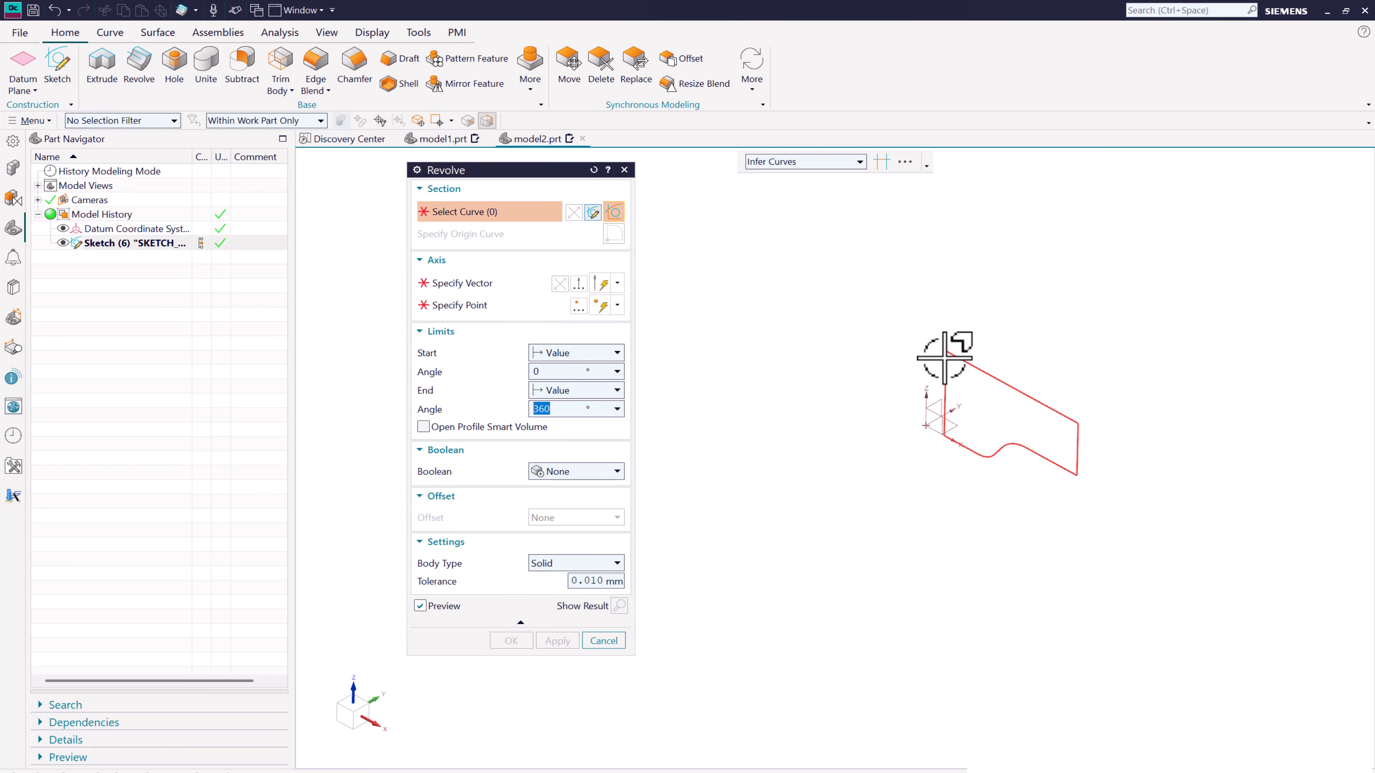
click(544, 287)
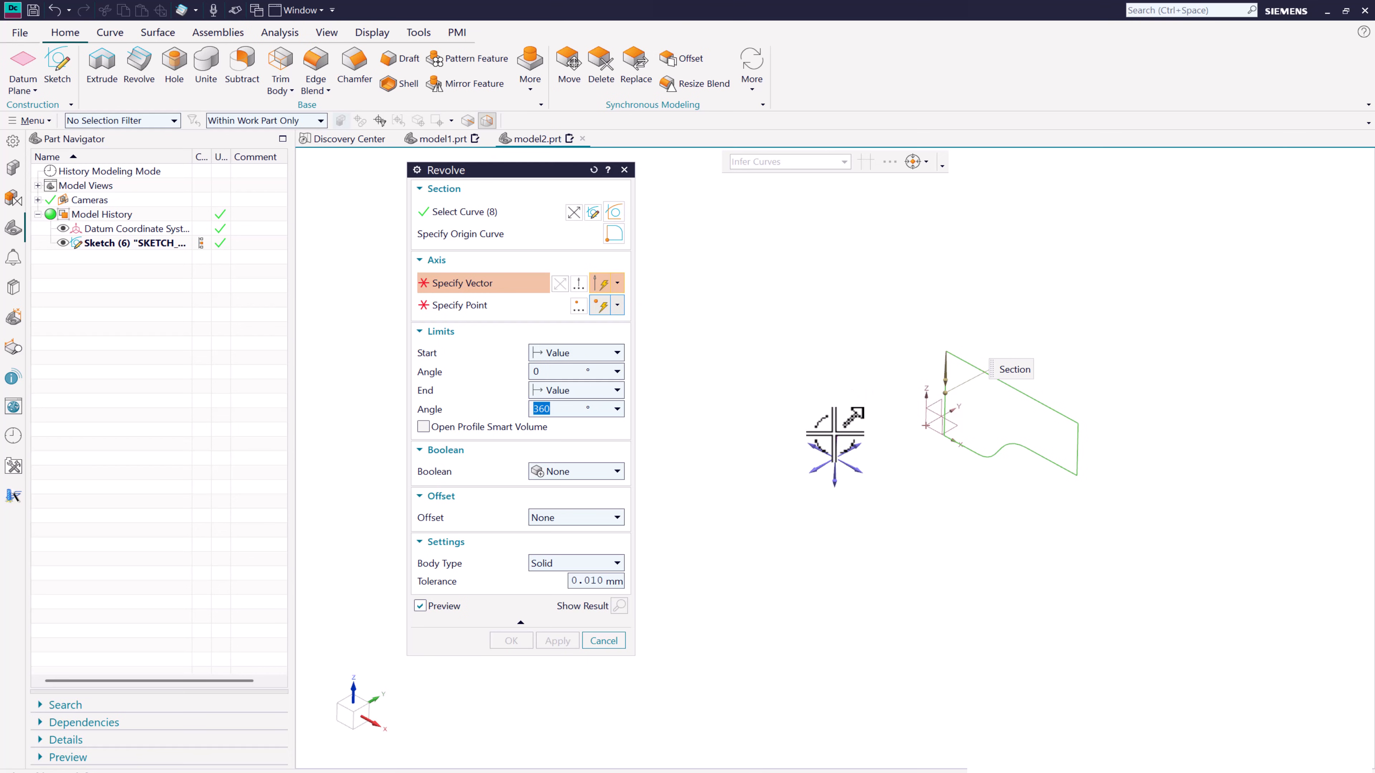
click(542, 306)
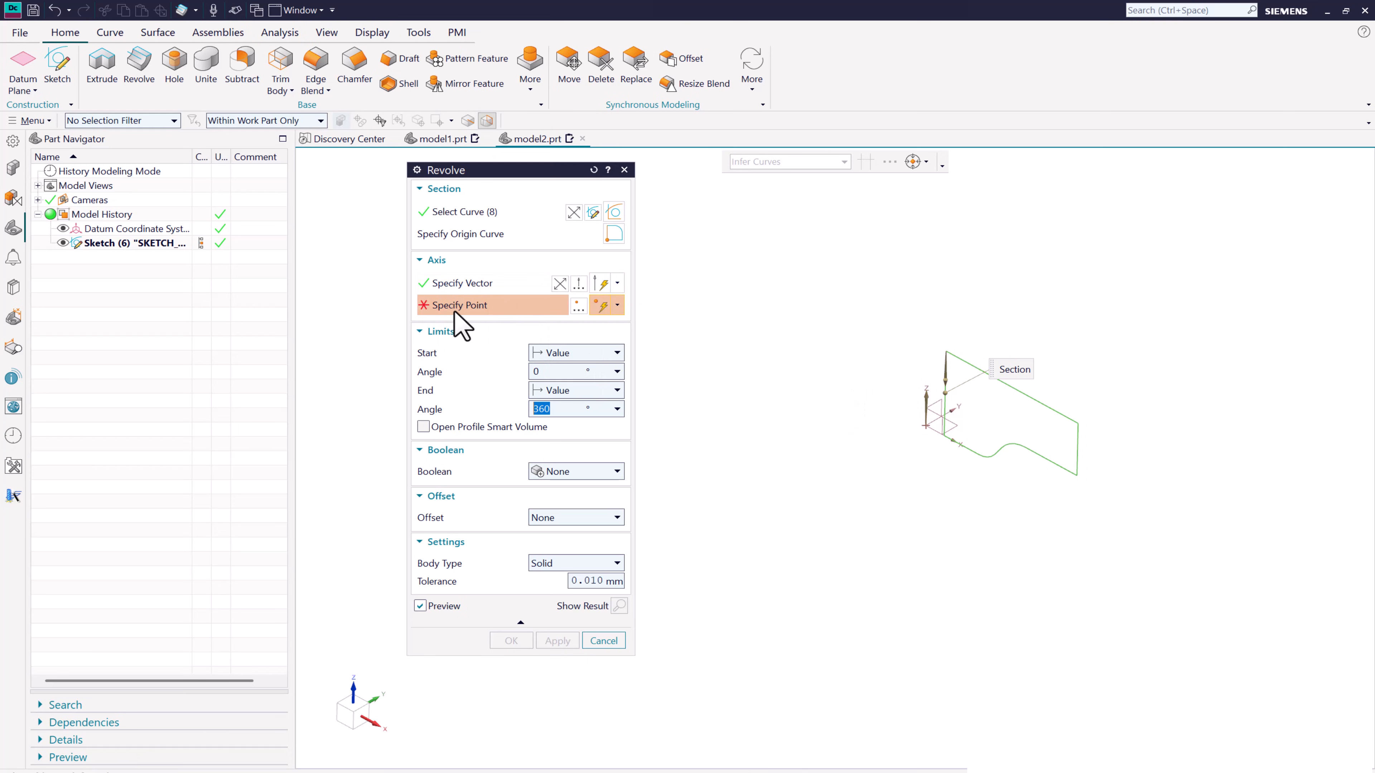
click(926, 426)
- Set the body type to Sheet and the end angle to 180 degrees, and create the closed-profile revolve
click(571, 564)
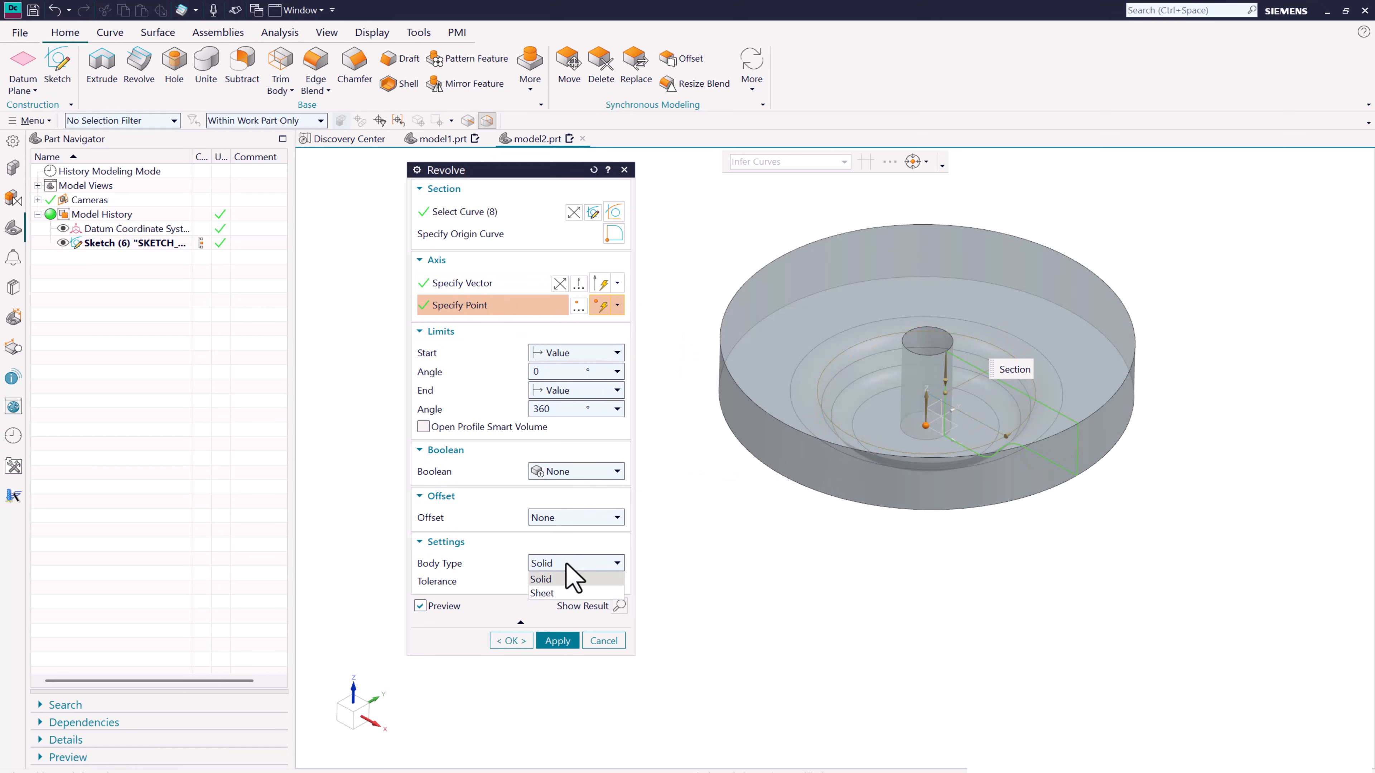
click(566, 594)
mouse_move(814, 523)
middle_down()
mouse_move(822, 448)
mouse_move(823, 486)
mouse_move(803, 499)
middle_up()
drag(558, 412, 499, 411)
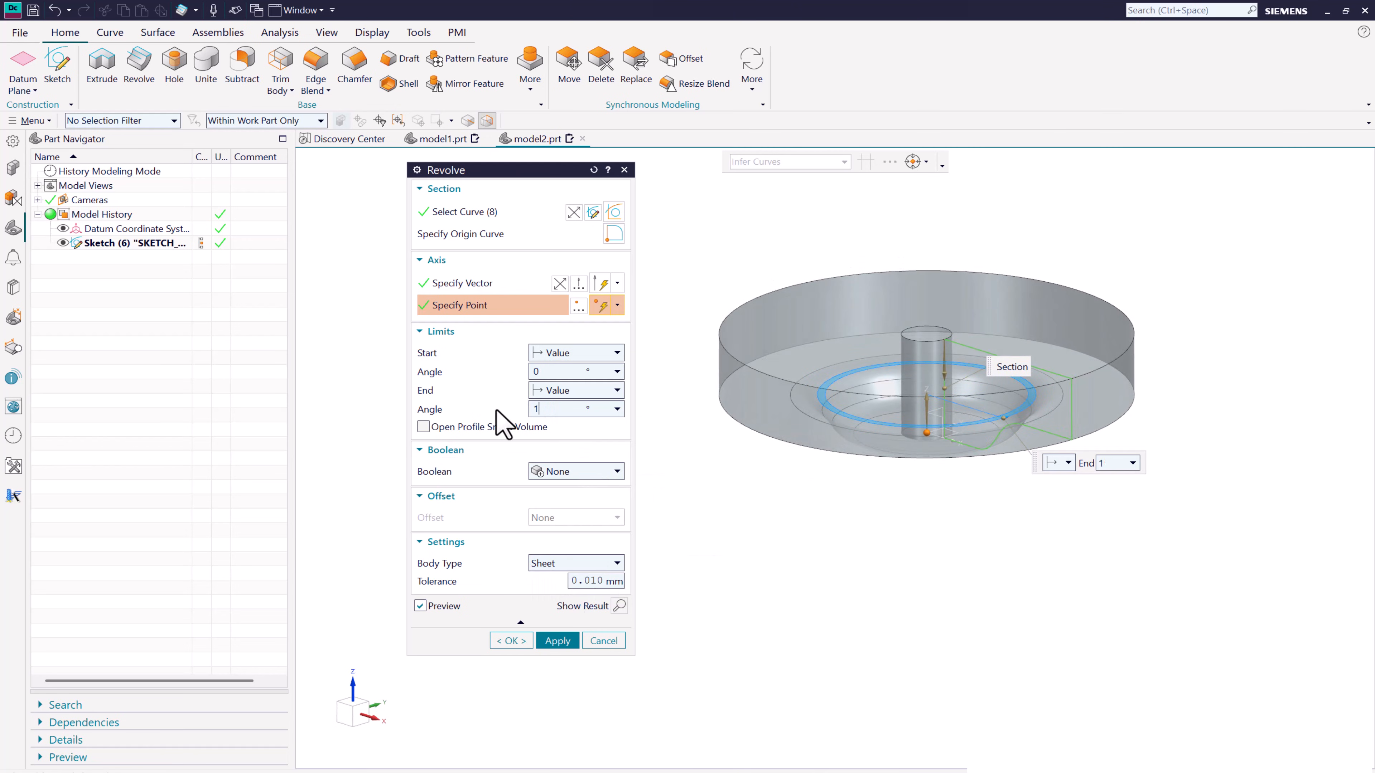
key(Return)
middle_drag(800, 470, 861, 449)
click(512, 642)
middle_drag(698, 588, 576, 402)
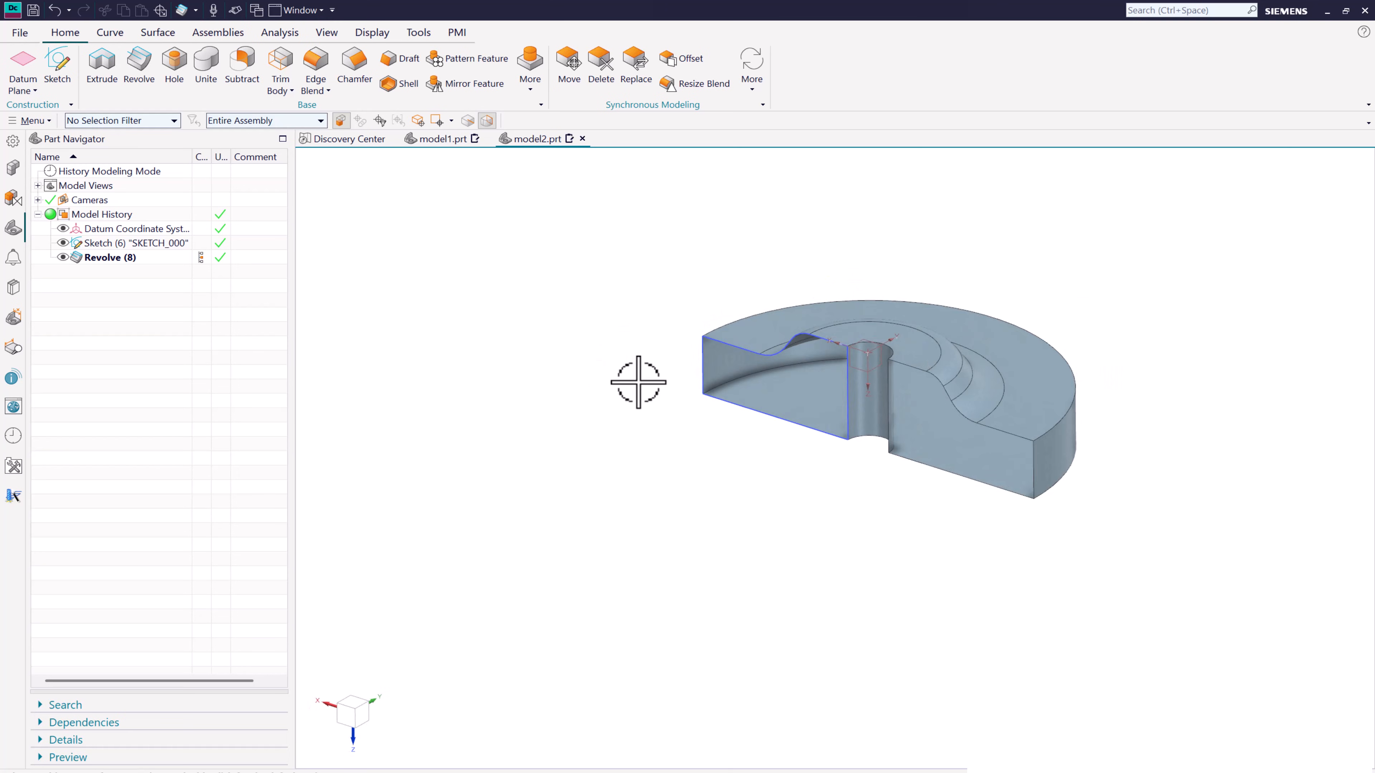
scroll(1121, 352, up, 2)
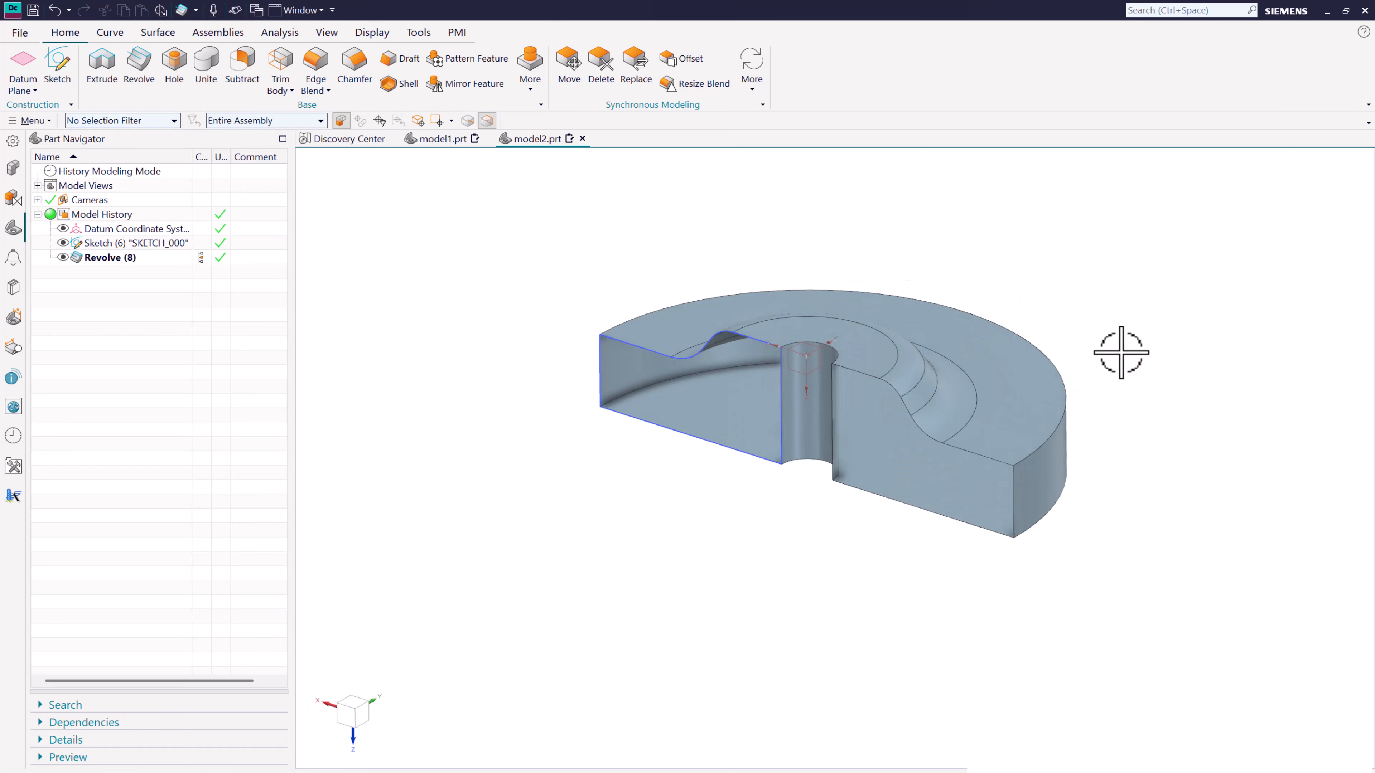